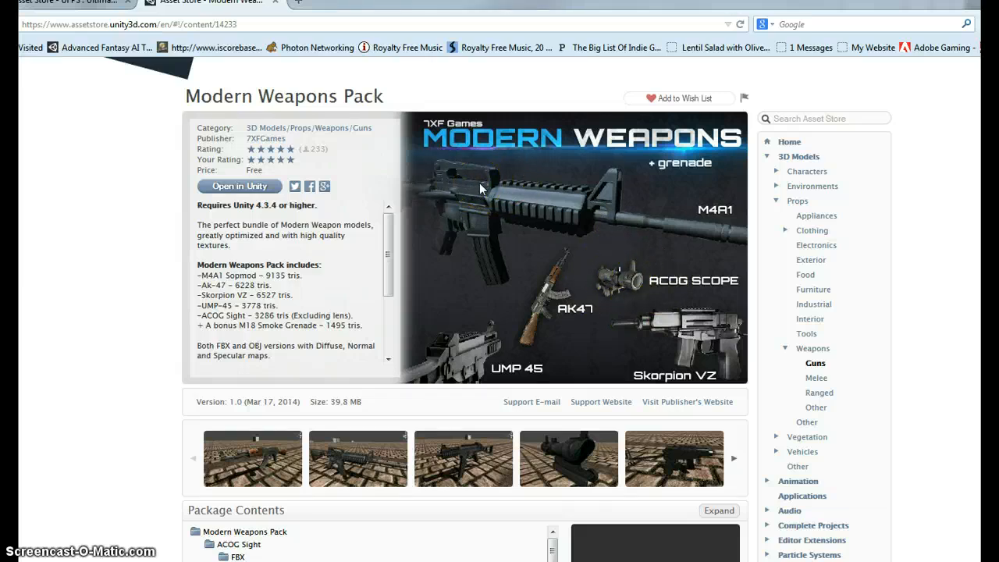
- Switch to Unity and create a new UnitBank item type with the UFPS item type wizard
click(114, 560)
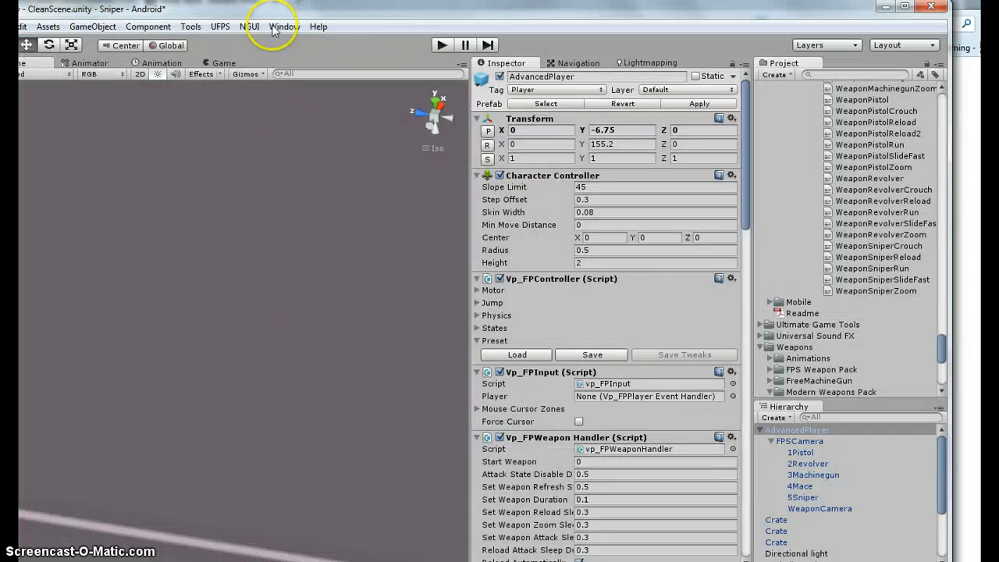
click(220, 26)
mouse_move(195, 118)
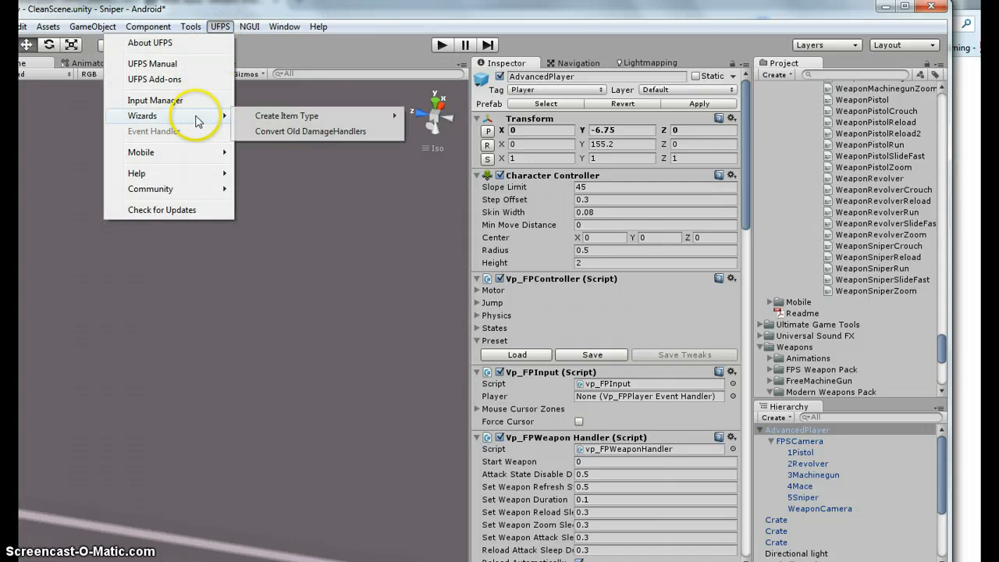
mouse_move(293, 119)
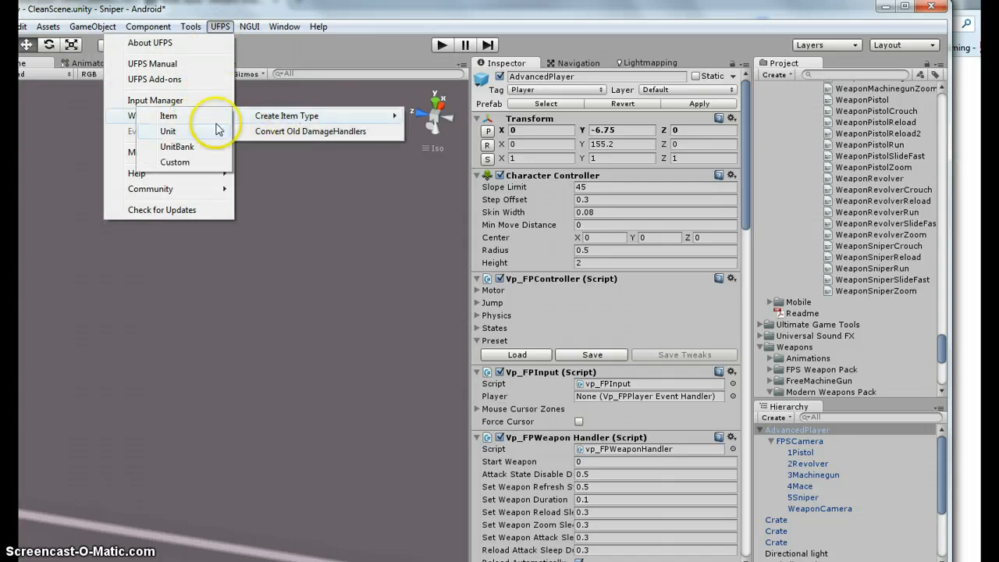
click(177, 145)
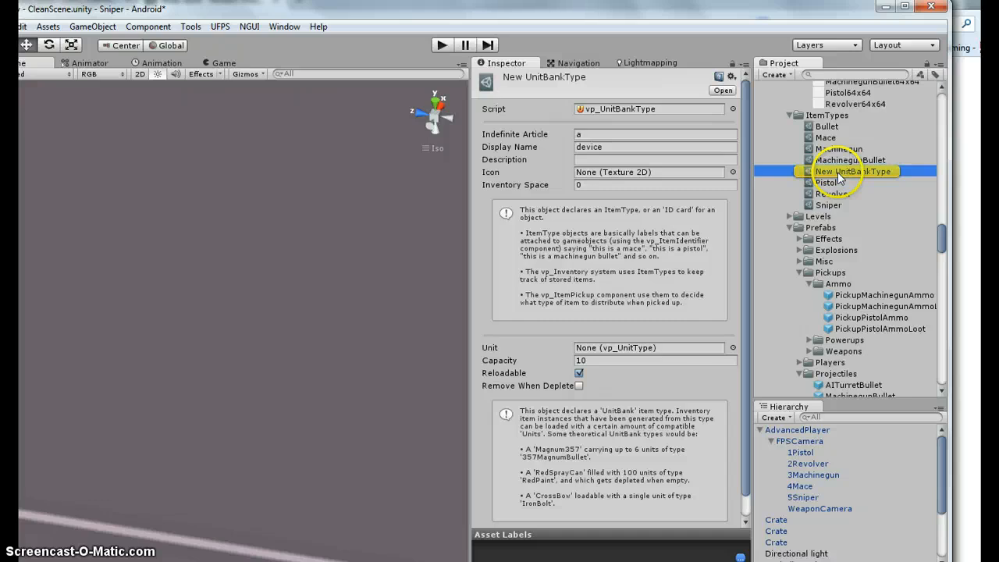
- Delete the newly created UnitBank item type from the ItemTypes folder
click(839, 174)
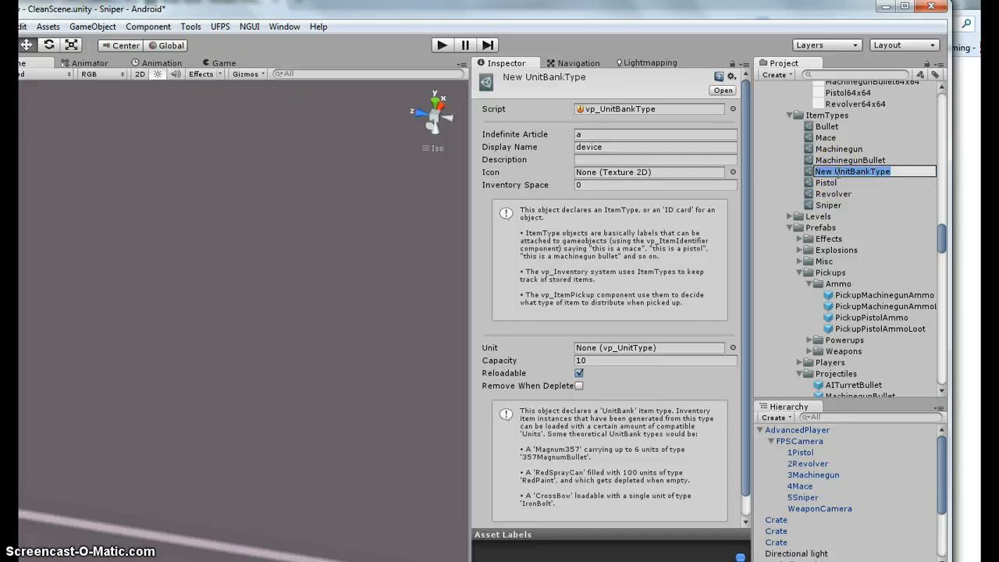
click(837, 182)
click(852, 173)
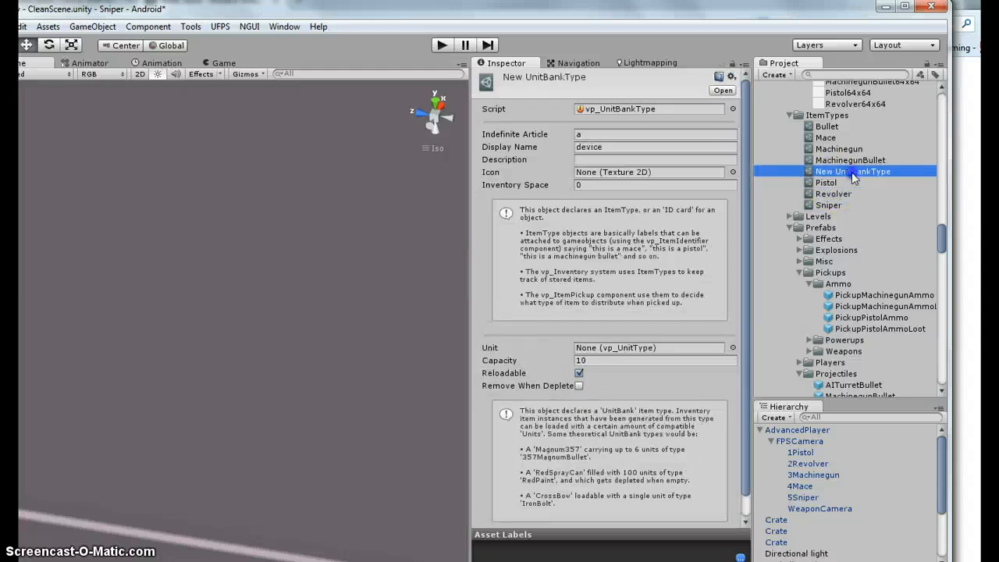
key(Delete)
click(486, 329)
- Examine the Sniper item type's display name, description, unit and capacity, comparing it with the Pistol and Revolver item types
click(829, 194)
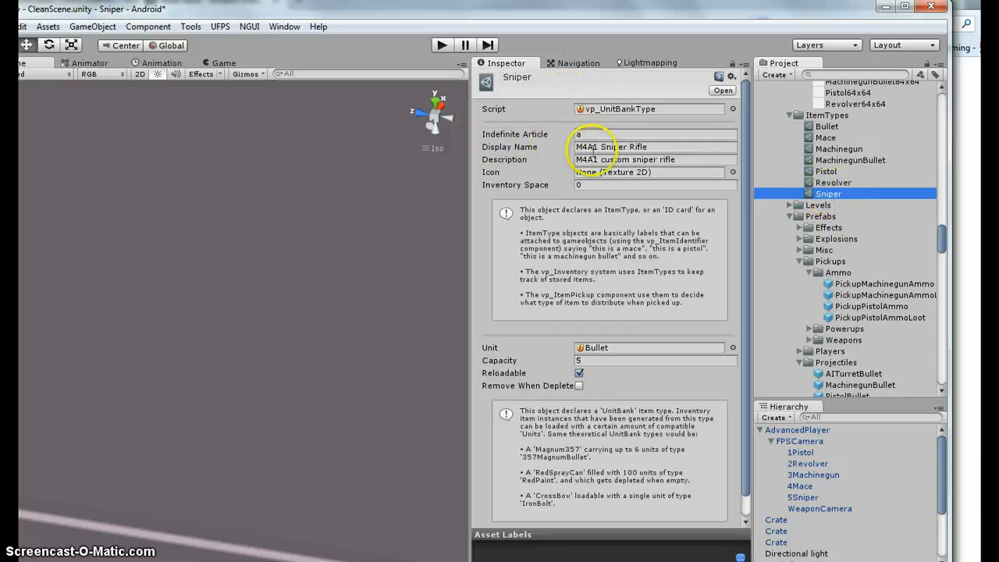
click(675, 146)
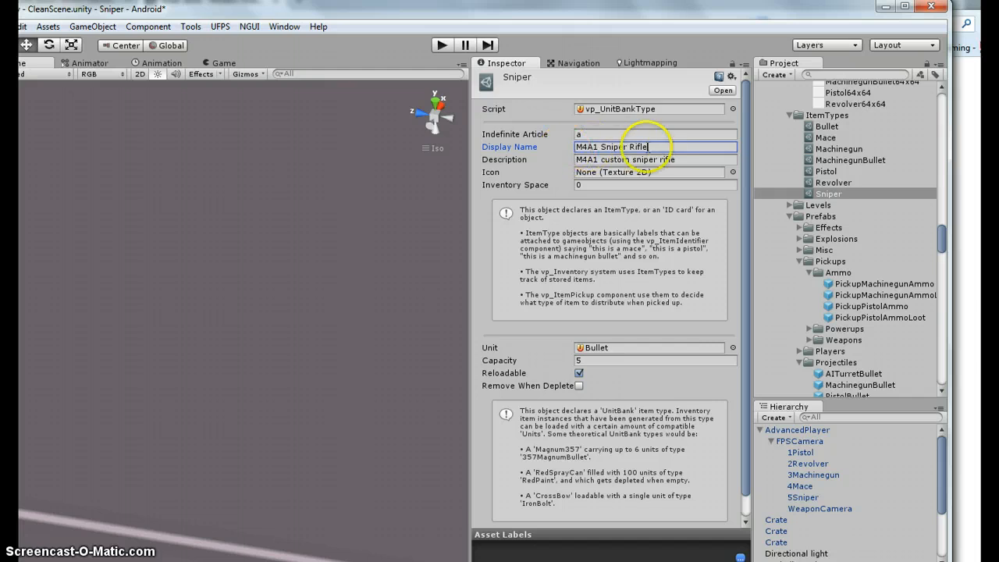
click(651, 162)
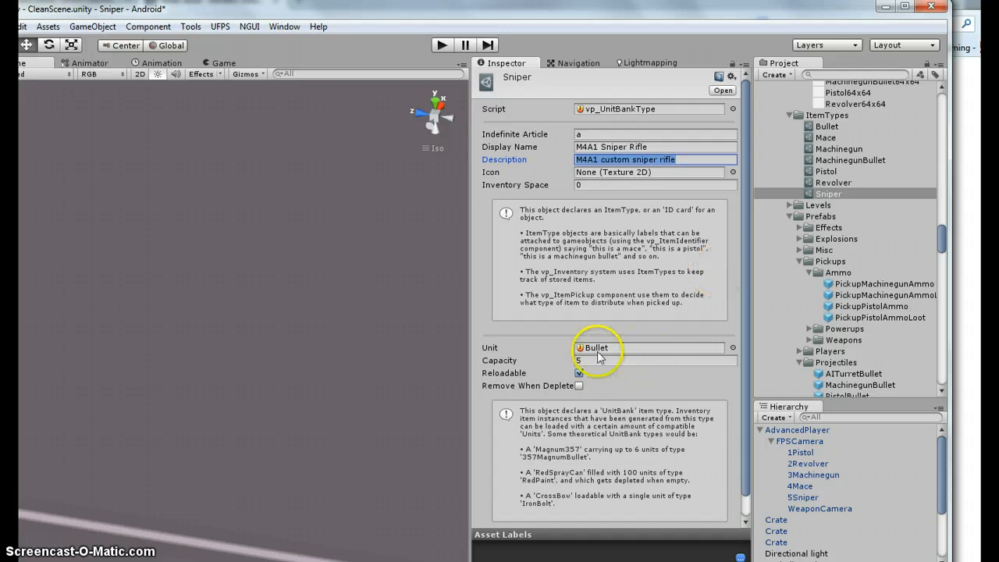
click(832, 174)
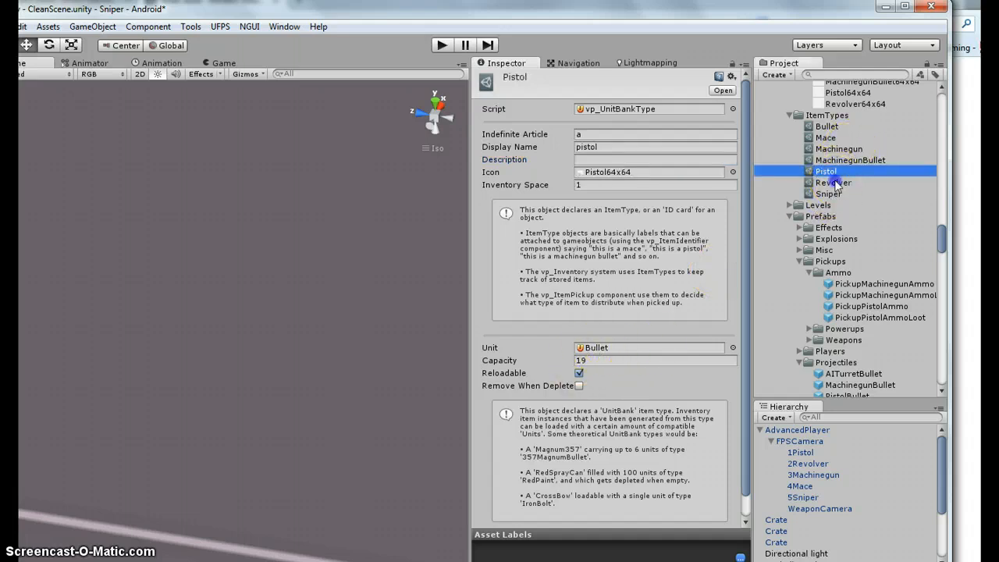
click(834, 182)
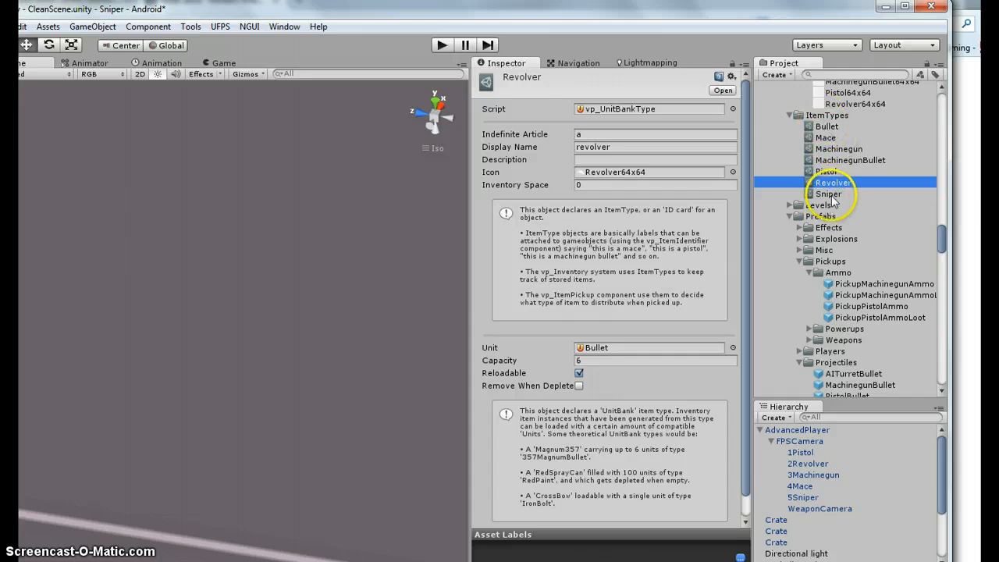
click(829, 194)
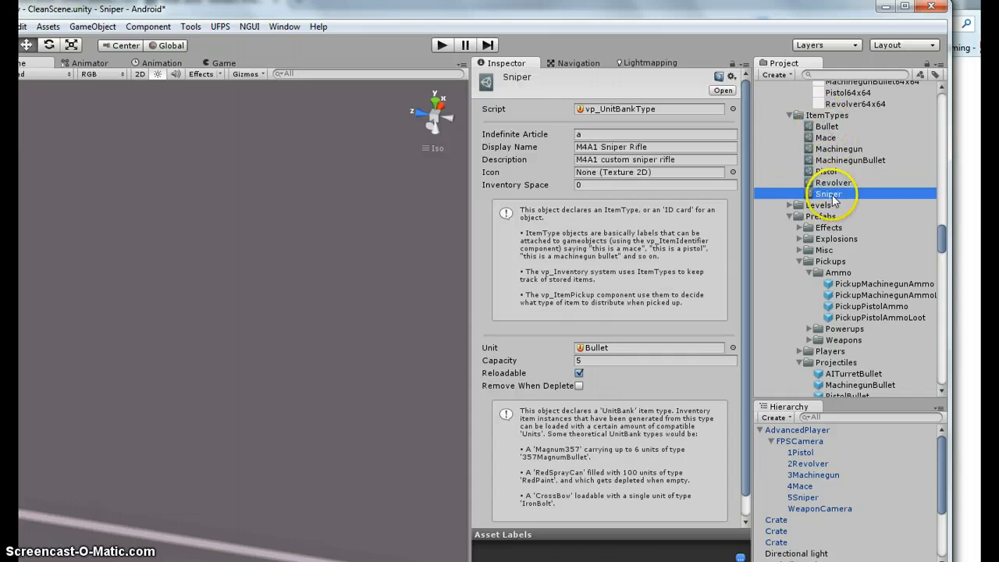
click(605, 361)
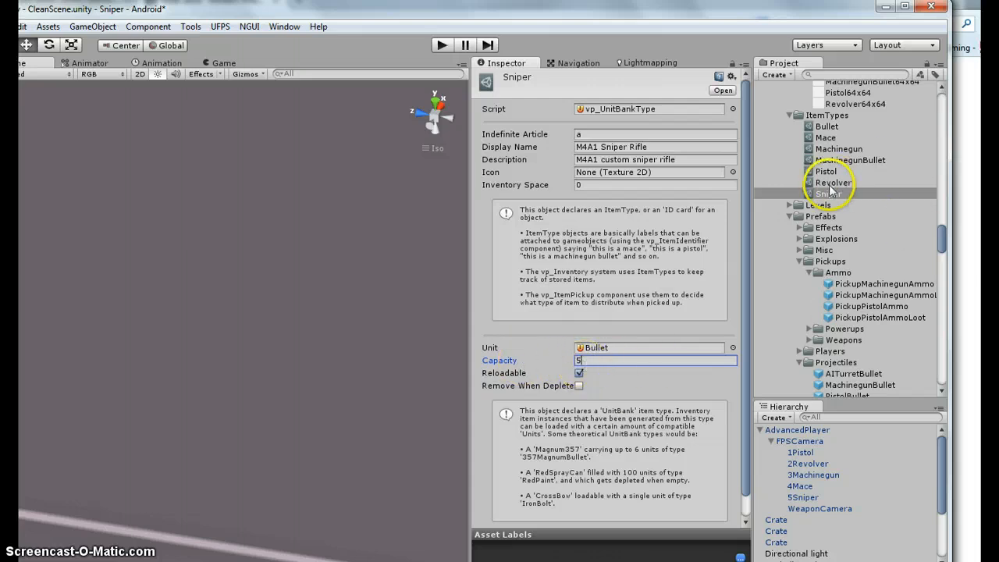
scroll(708, 341, down, 1)
scroll(708, 346, up, 1)
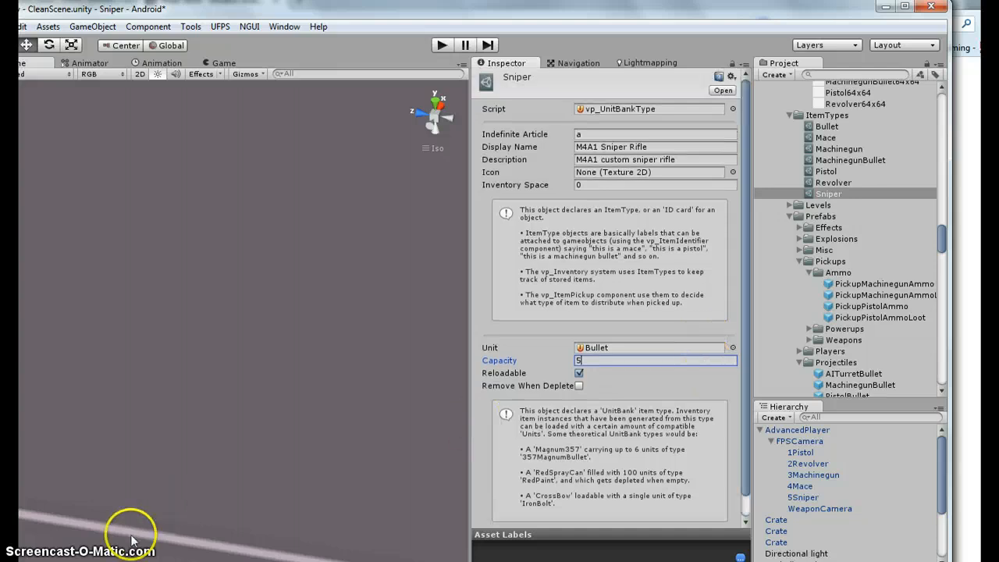
- Remove the Bullets and Sniper entries from the AdvancedPlayer's inventory item records
click(797, 430)
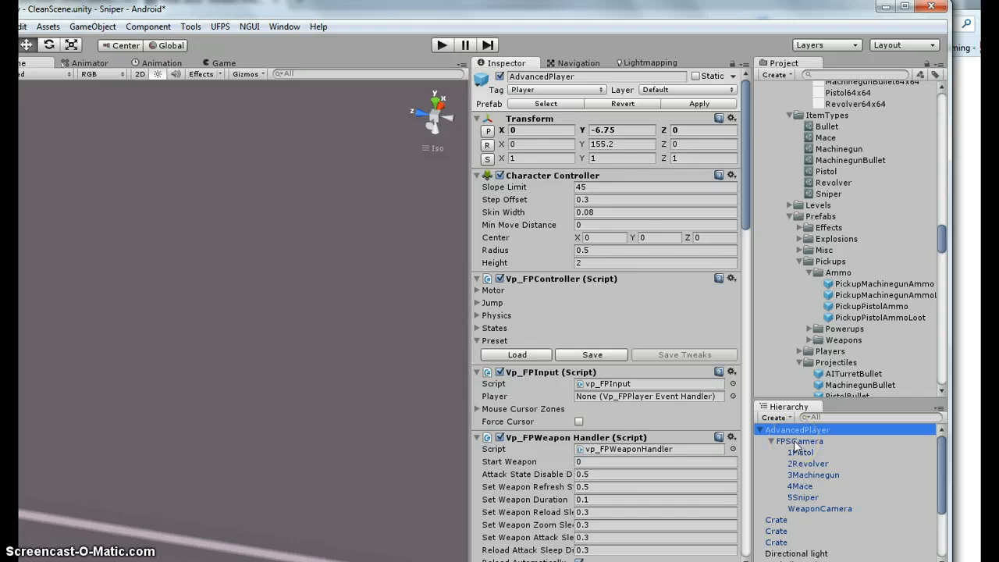
scroll(811, 289, down, 8)
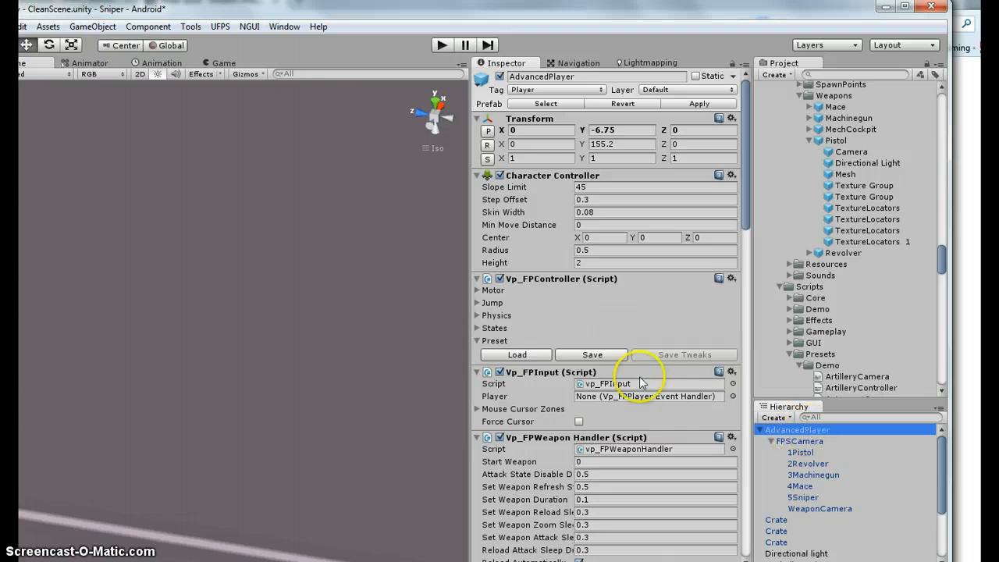
scroll(640, 380, down, 6)
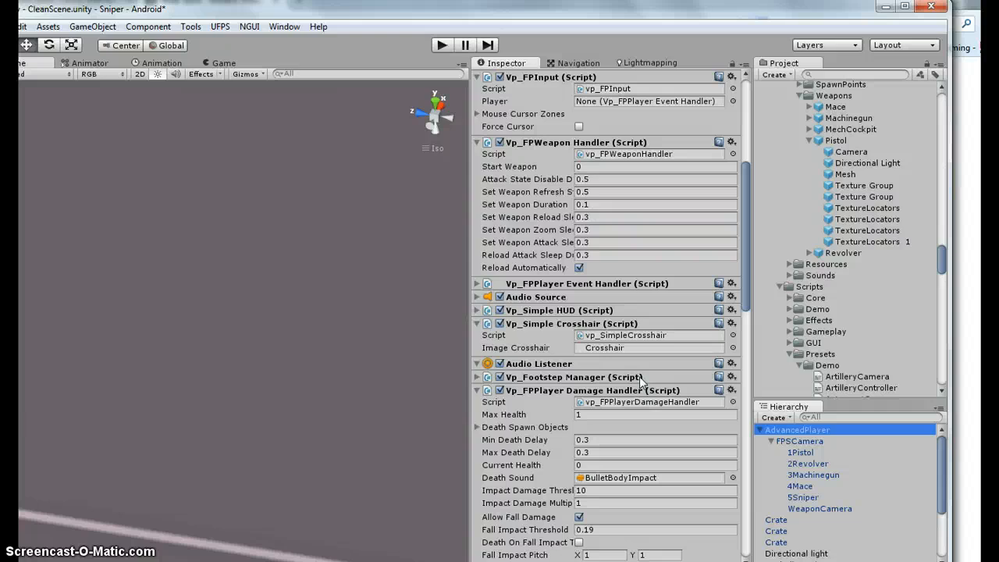
scroll(640, 380, down, 9)
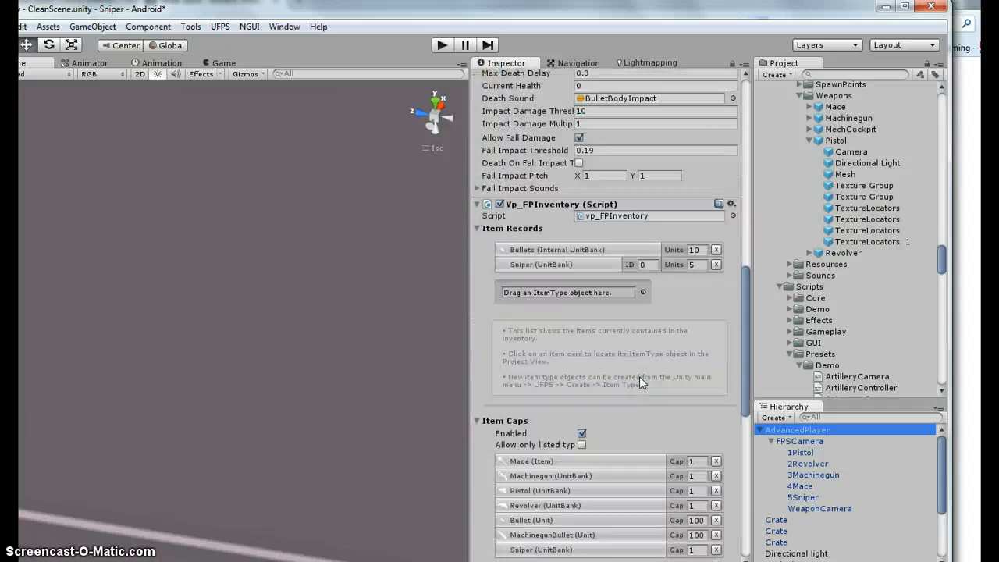
click(669, 179)
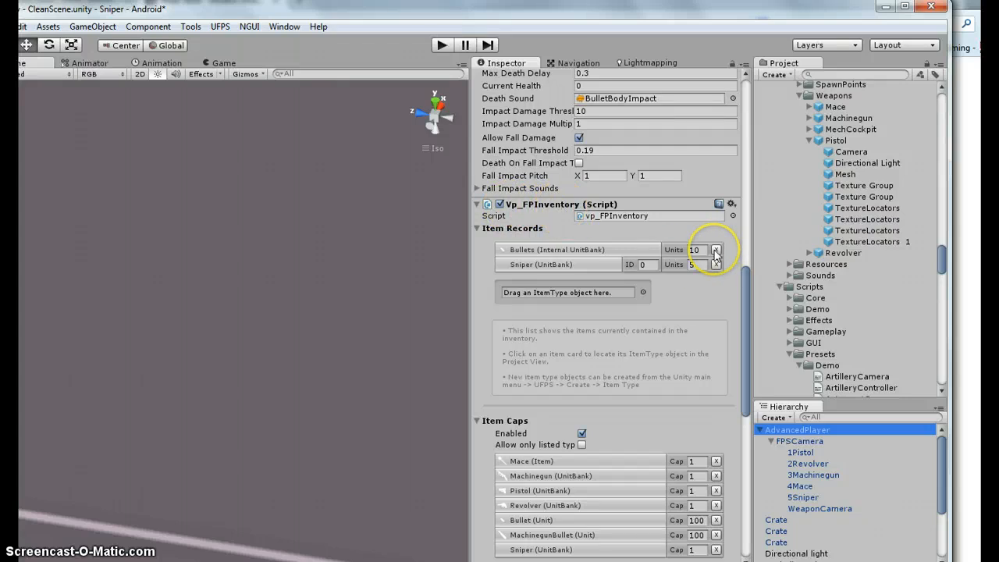
click(716, 250)
click(716, 250)
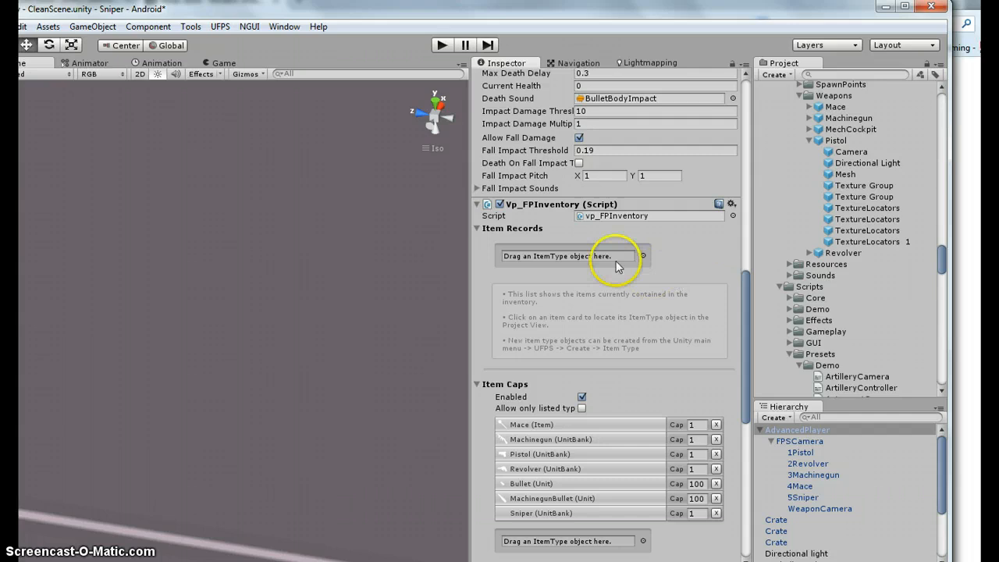
click(643, 256)
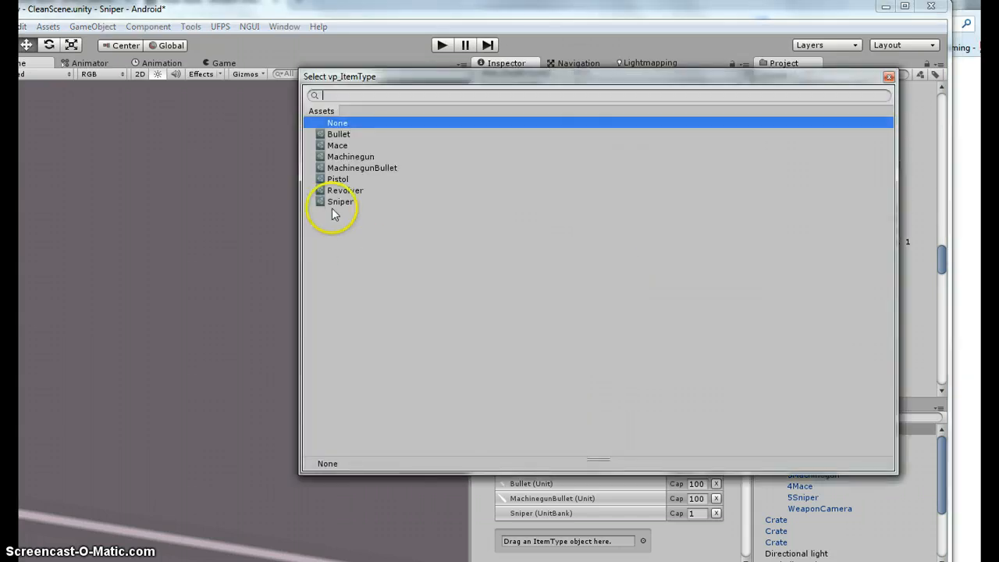
drag(876, 79, 879, 79)
click(893, 77)
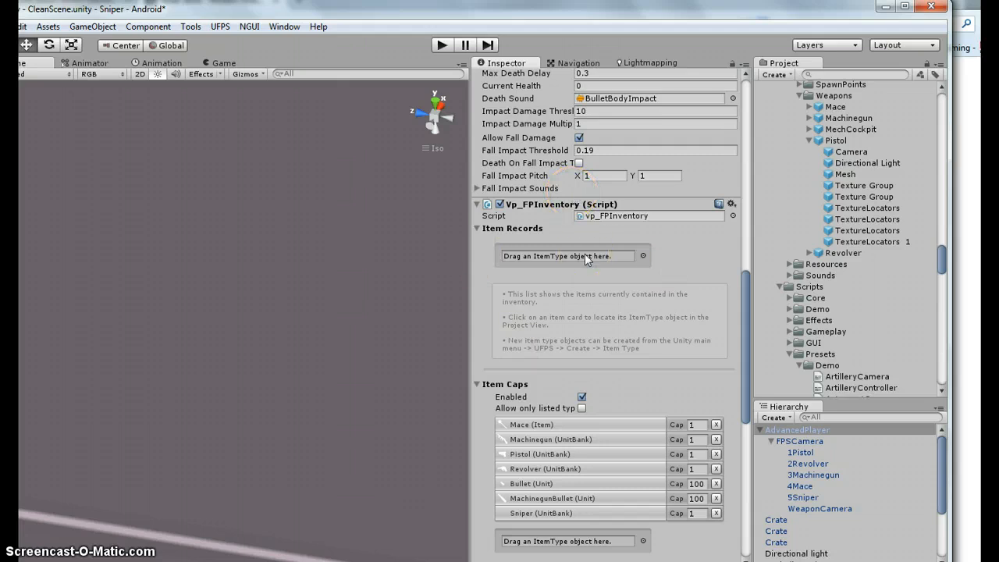
- Try the Reset On Respawn option of the AdvancedPlayer's inventory, turning it on and off again
scroll(589, 260, down, 3)
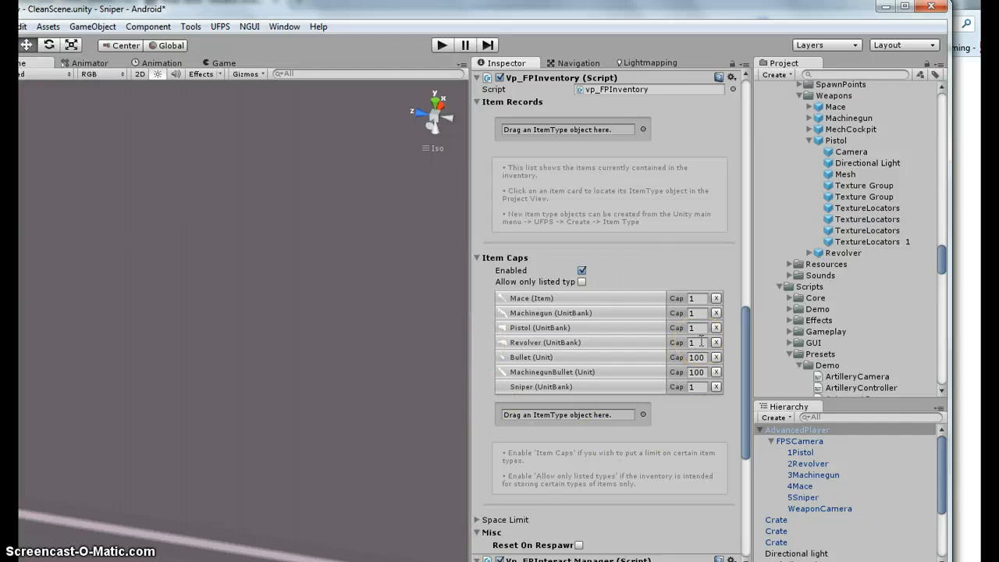
scroll(692, 452, down, 3)
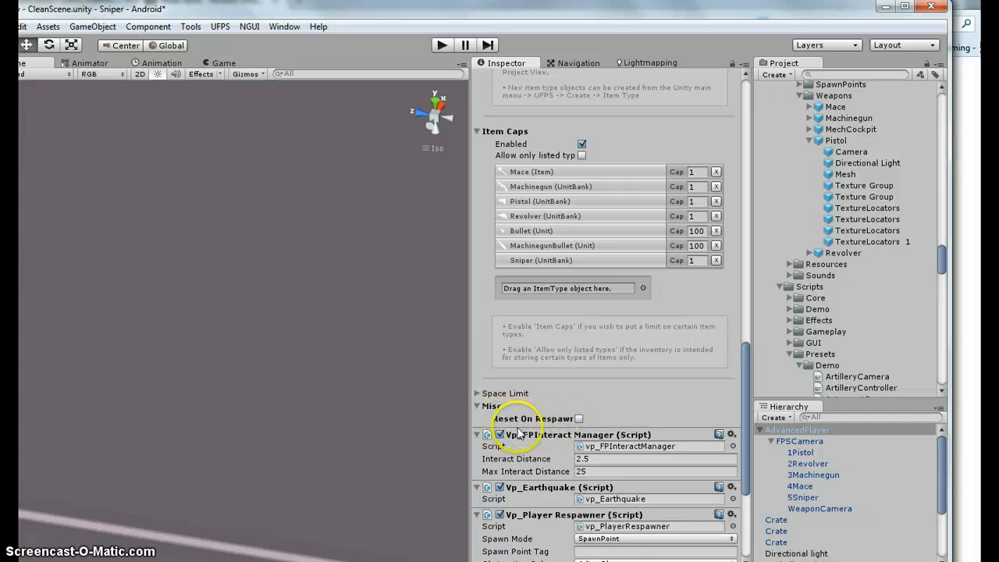
click(578, 419)
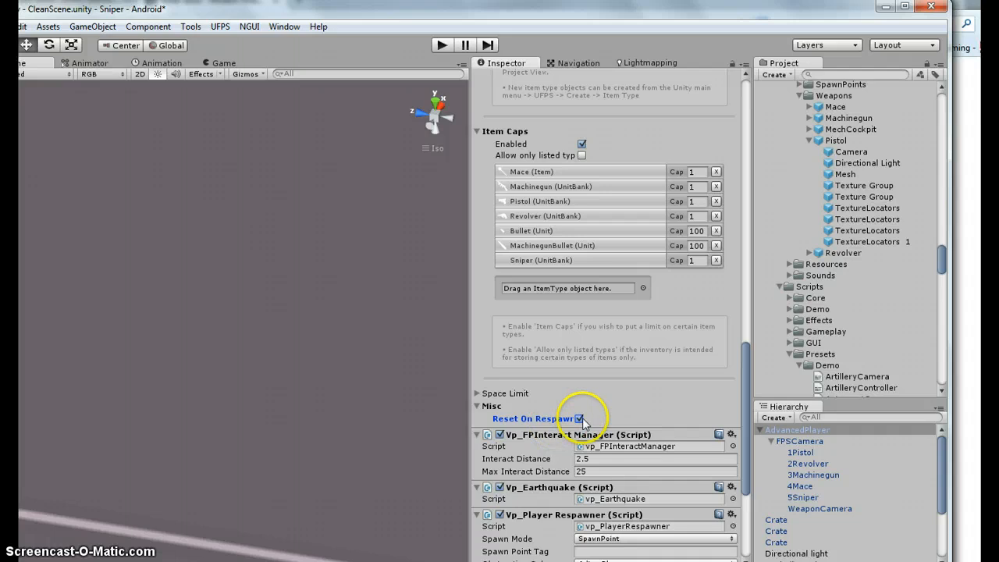
scroll(616, 176, up, 5)
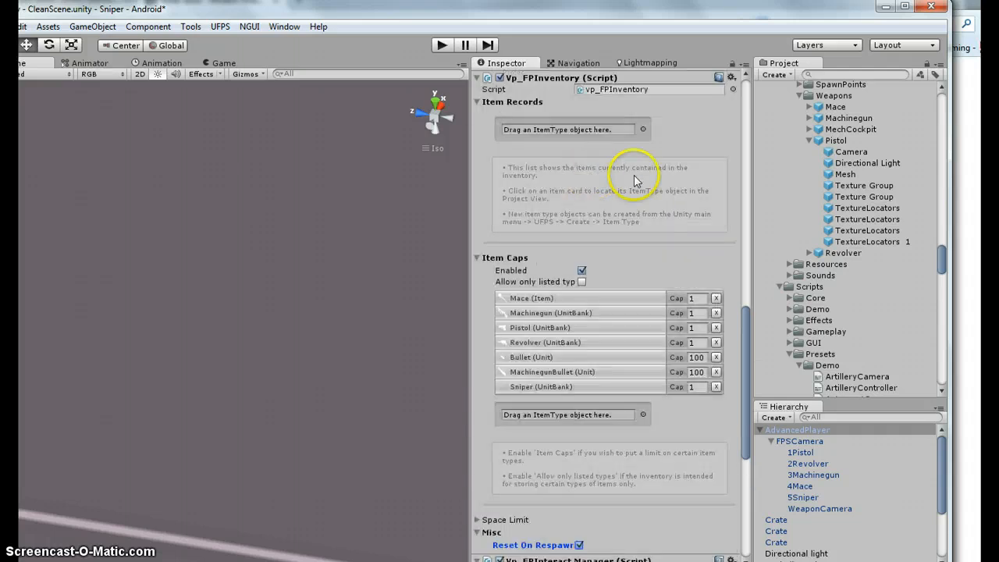
scroll(613, 176, up, 3)
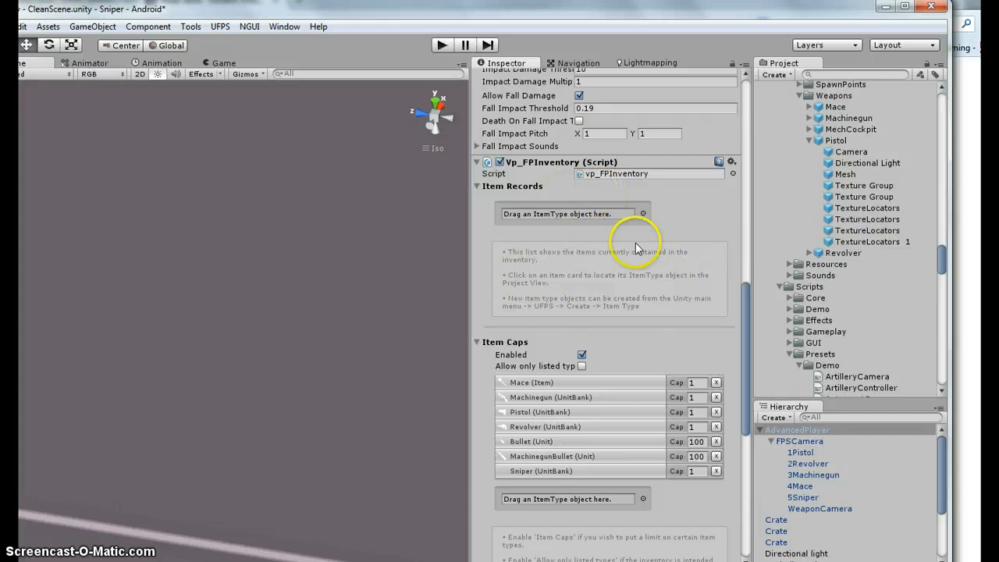
scroll(635, 247, down, 4)
click(579, 462)
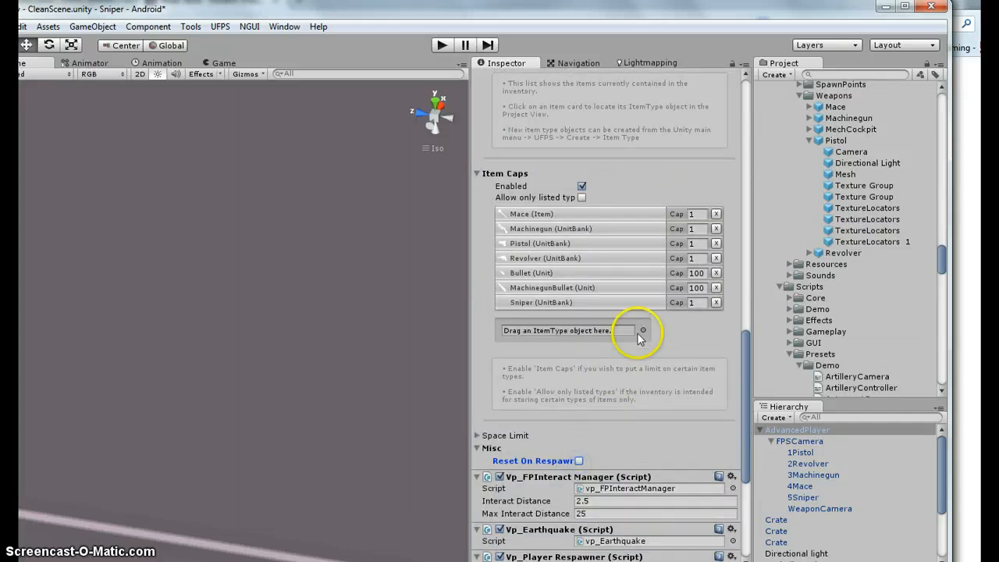
- Add the Sniper item type to the AdvancedPlayer's inventory item records
scroll(585, 457, down, 3)
scroll(637, 336, up, 10)
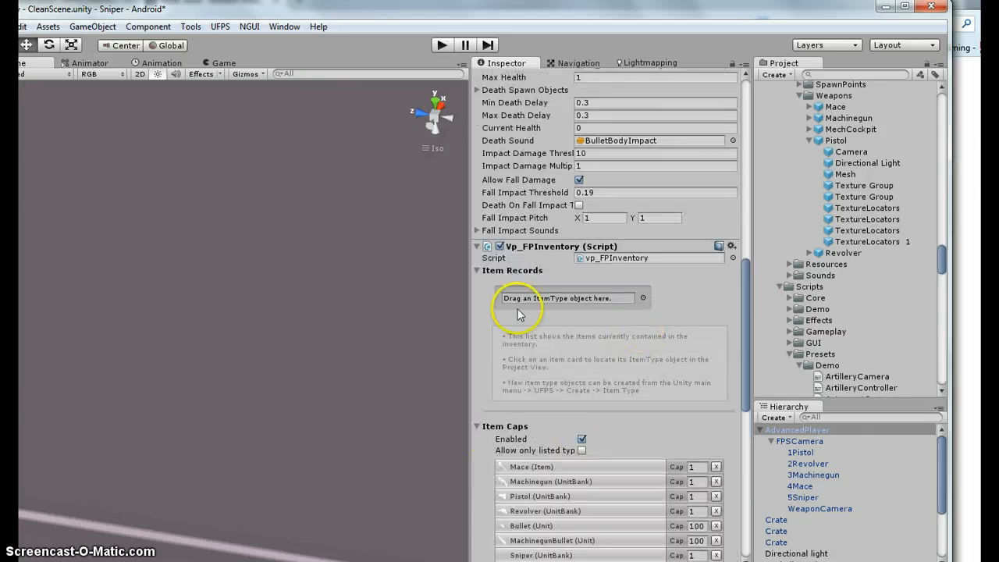
click(644, 298)
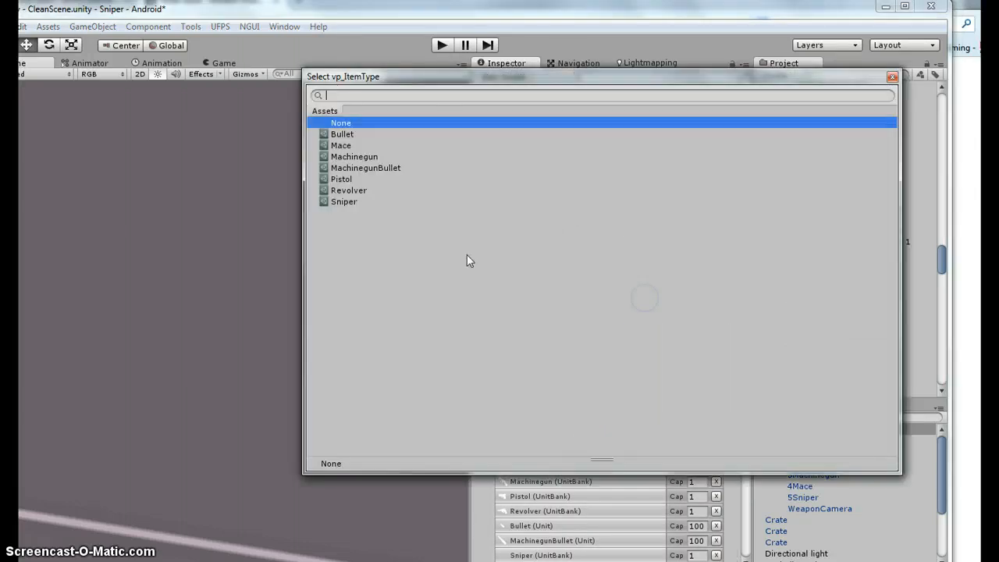
click(343, 201)
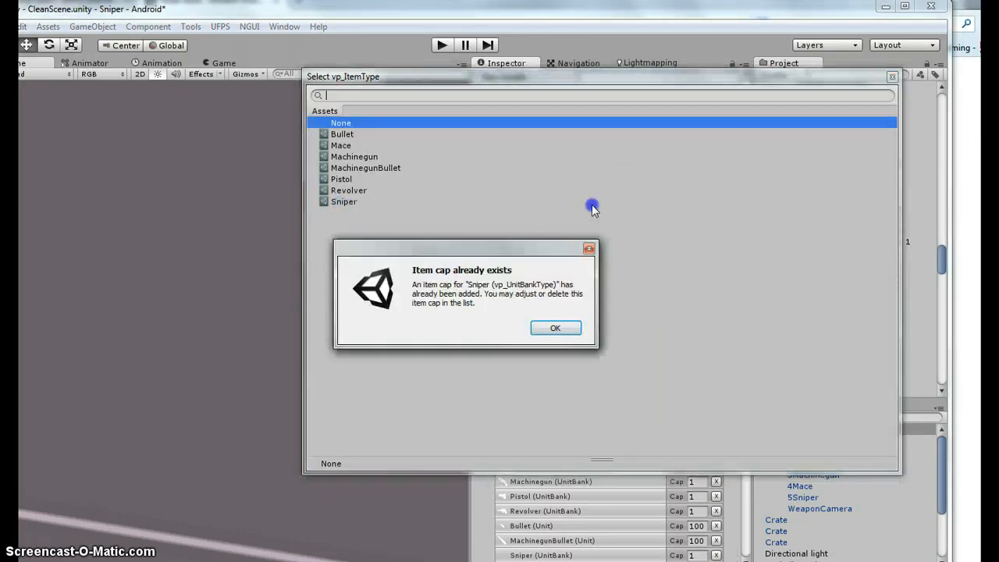
click(553, 328)
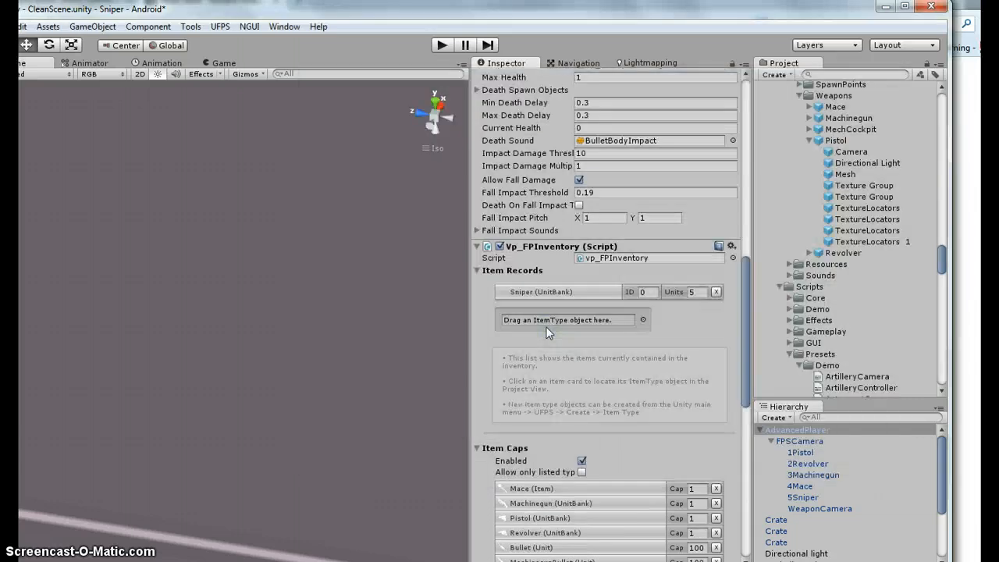
- Add the Bullet item type to the inventory's item records and set the Bullets units to 20
click(644, 322)
click(343, 134)
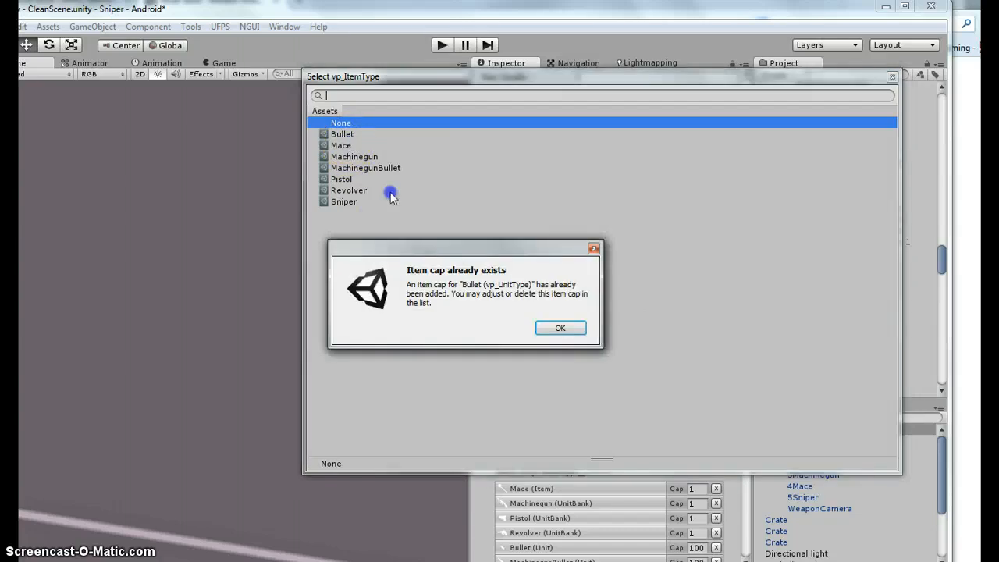
click(552, 328)
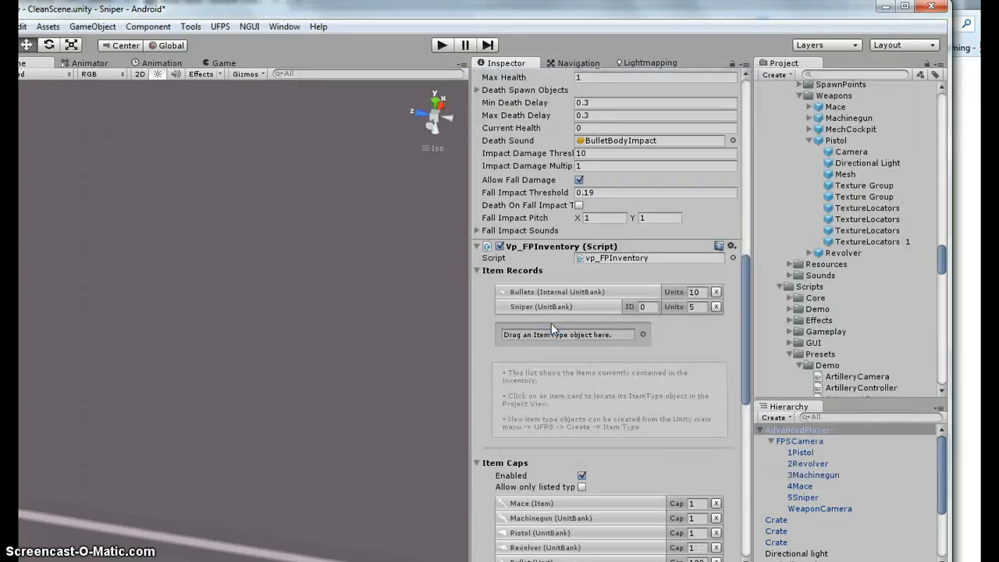
click(695, 292)
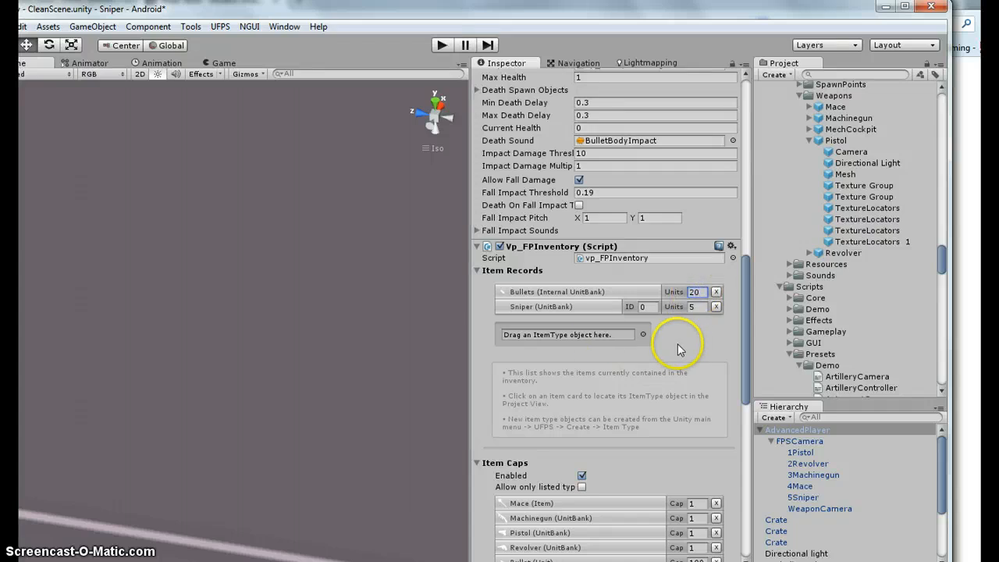
- Review the AdvancedPlayer inventory's item caps and the item types that can be added to them
scroll(671, 355, down, 5)
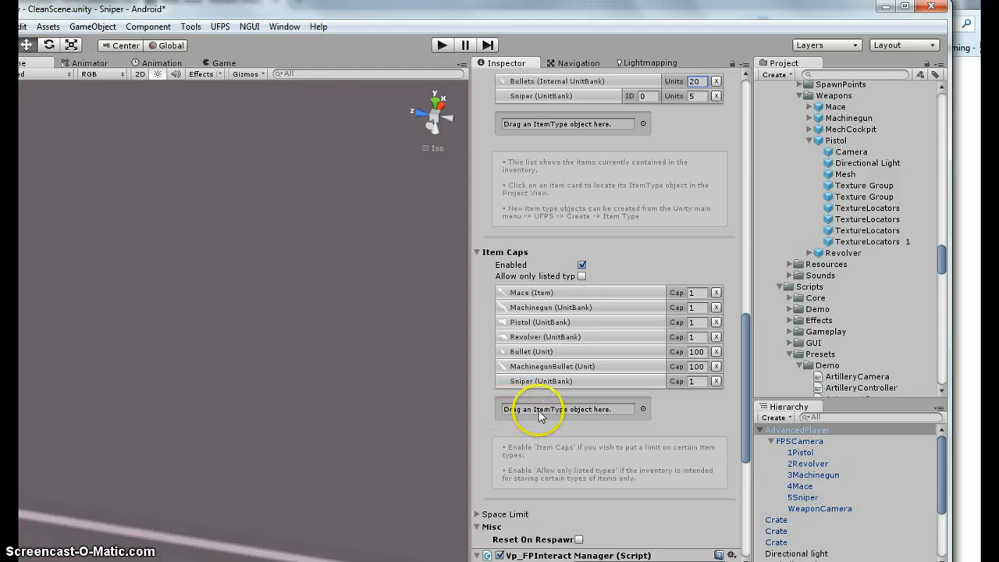
click(643, 408)
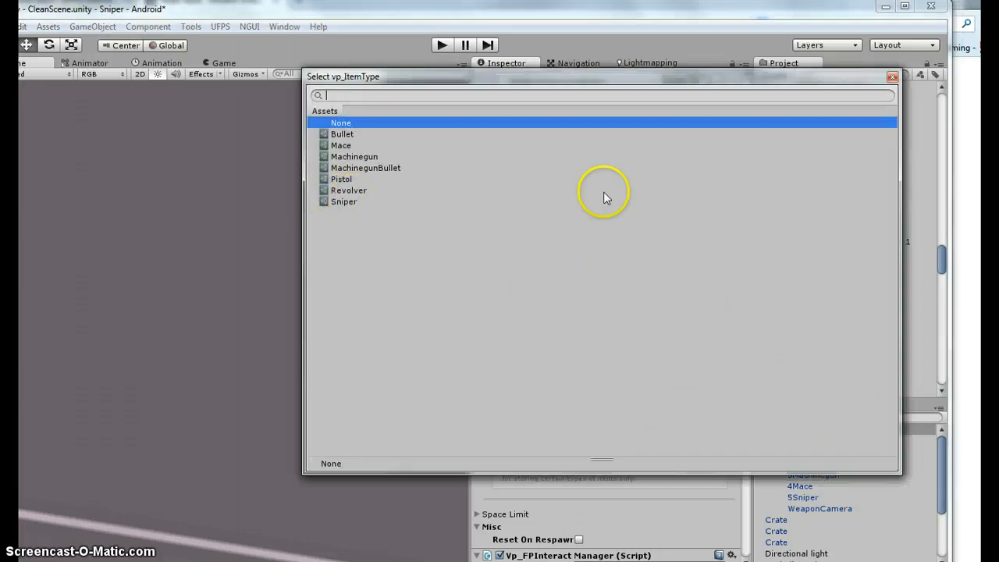
click(892, 77)
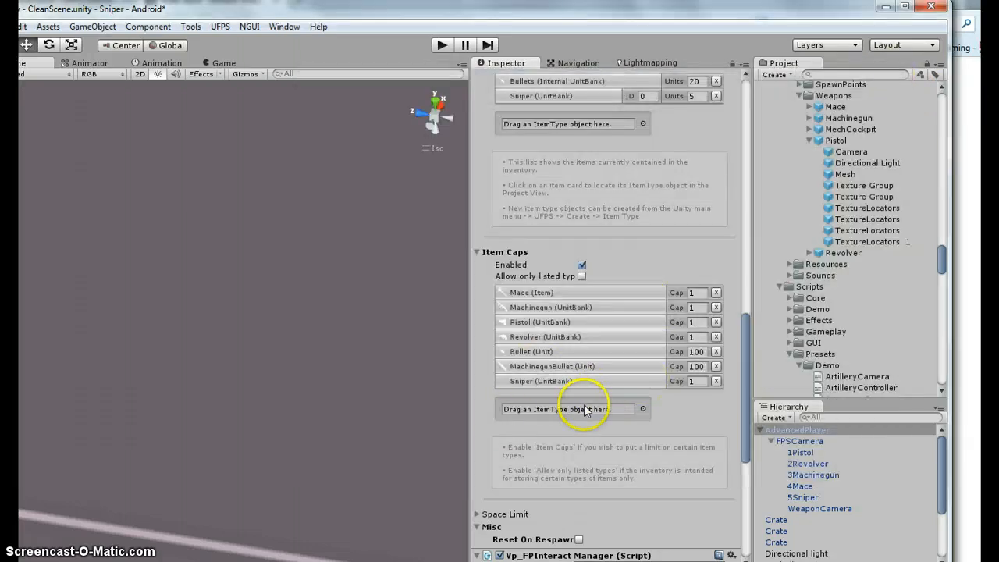
scroll(591, 212, up, 3)
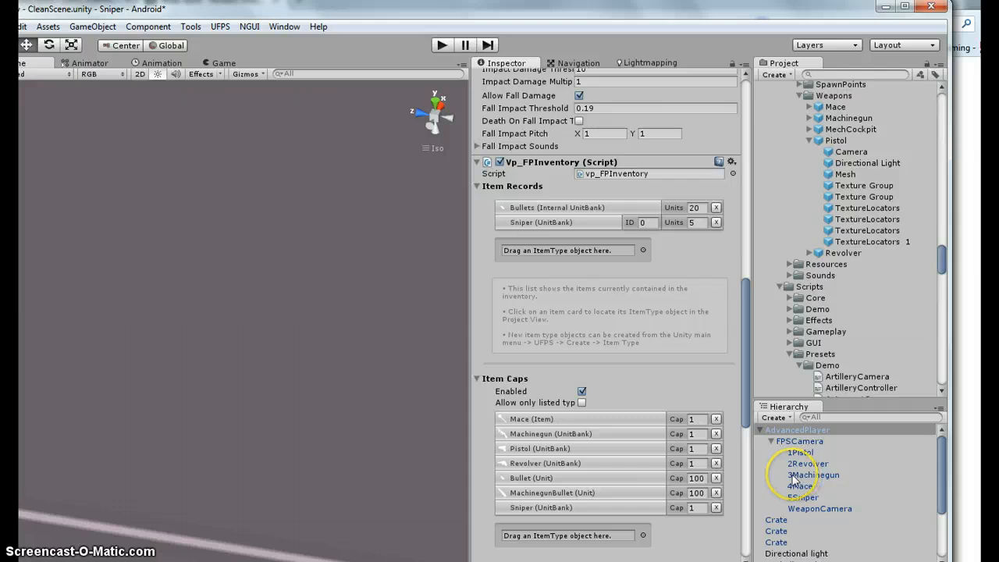
- Try duplicating the 3Machinegun weapon under FPSCamera as 5Sniper2, and delete the copy again
click(827, 476)
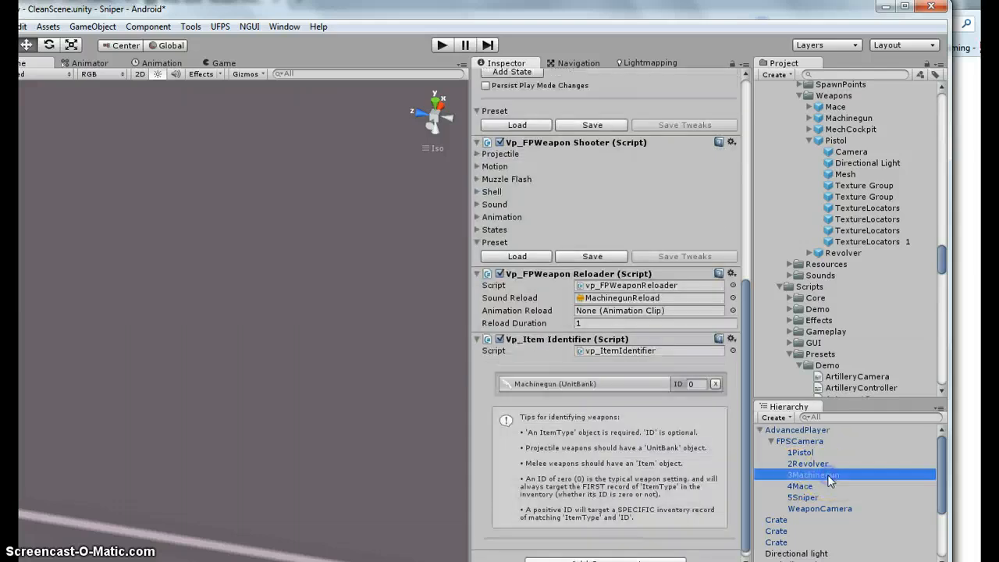
right_click(829, 477)
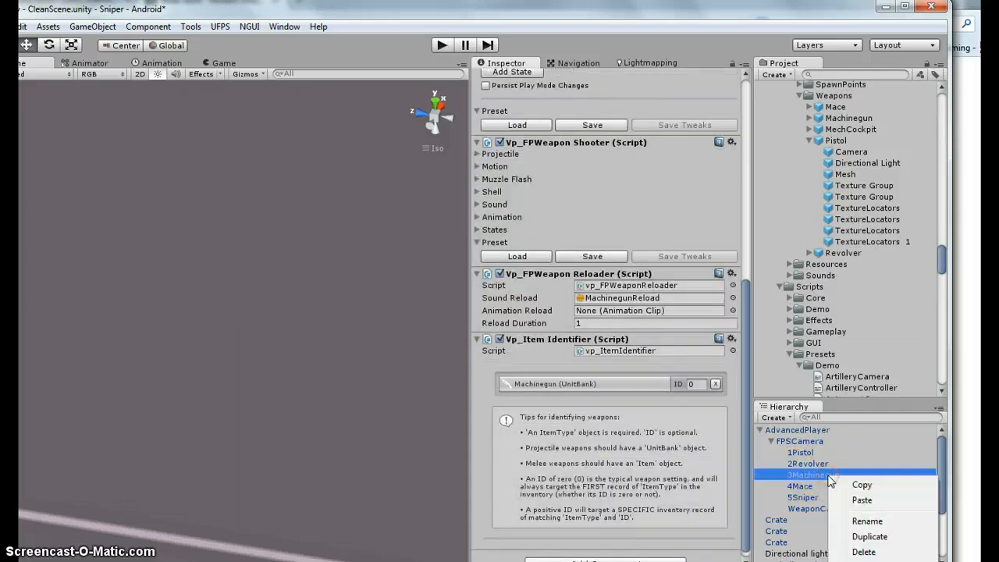
click(867, 537)
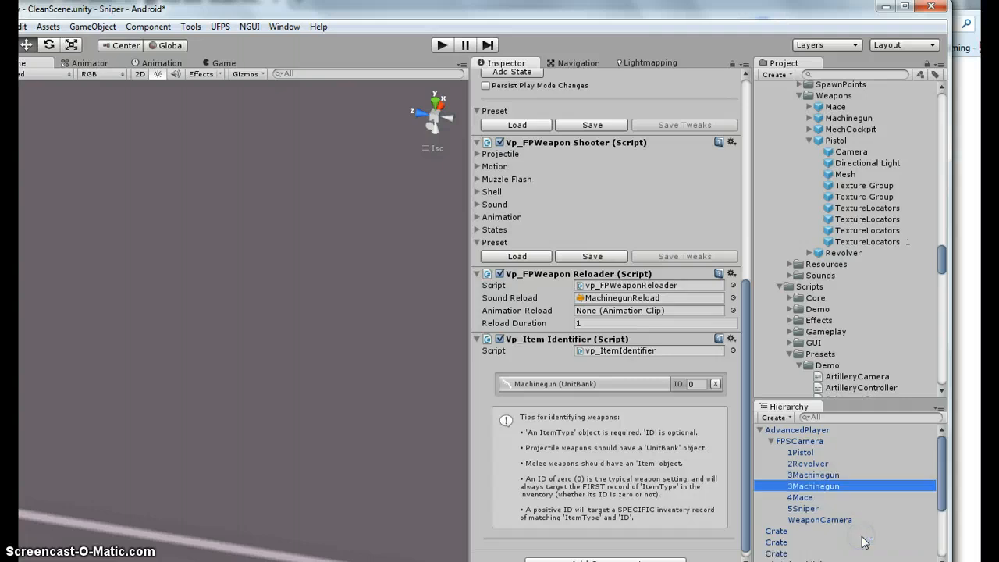
click(837, 486)
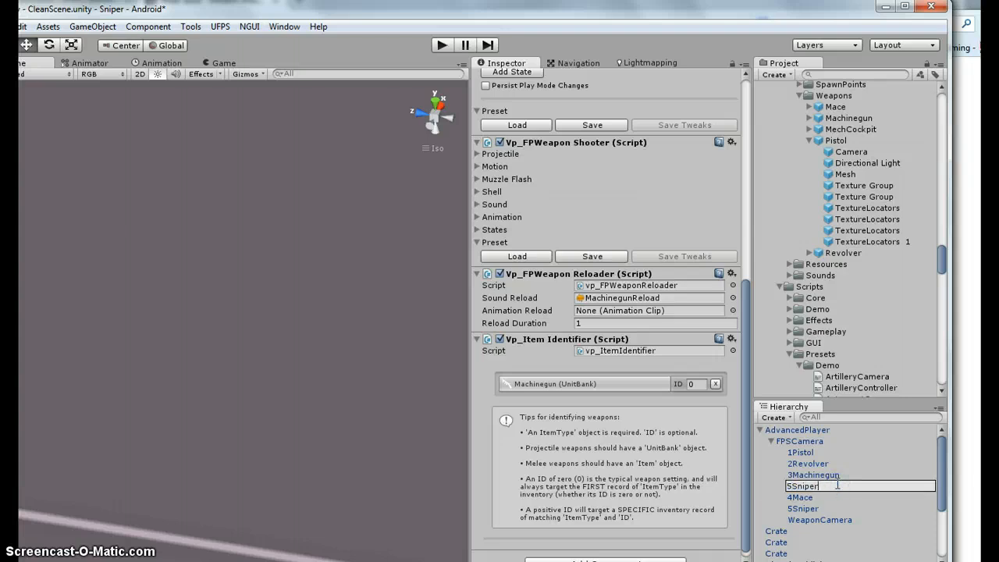
text(5Sniper)
key(Return)
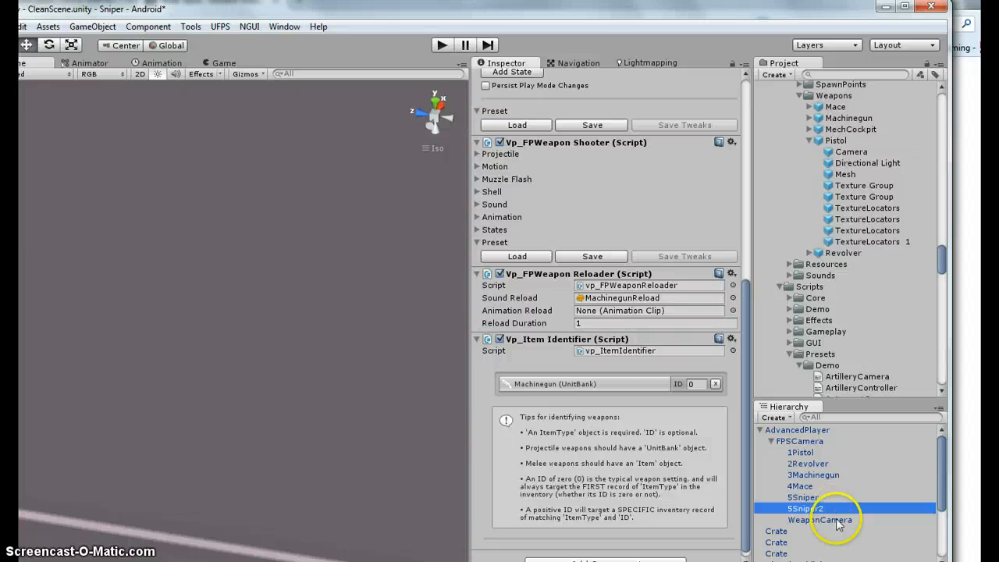
key(Delete)
- Clear the item type in the 5Sniper weapon's item identifier and assign the Sniper item type again
click(802, 497)
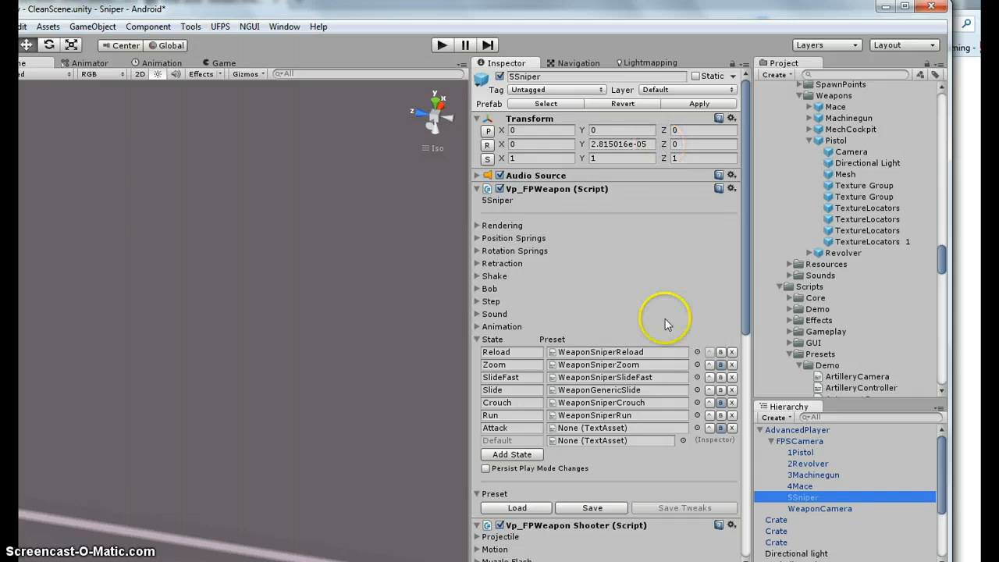
scroll(666, 327, down, 3)
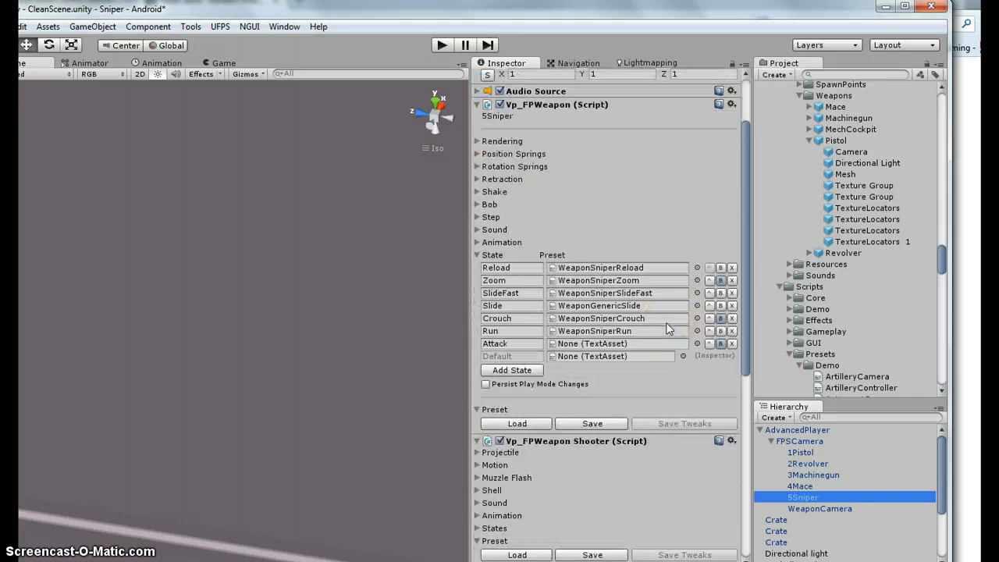
scroll(666, 325, down, 12)
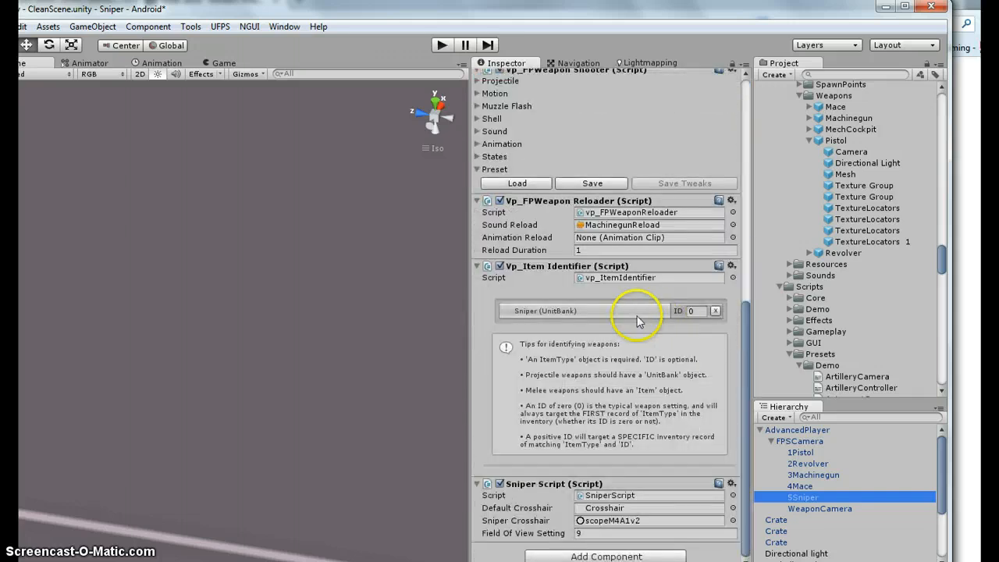
click(715, 310)
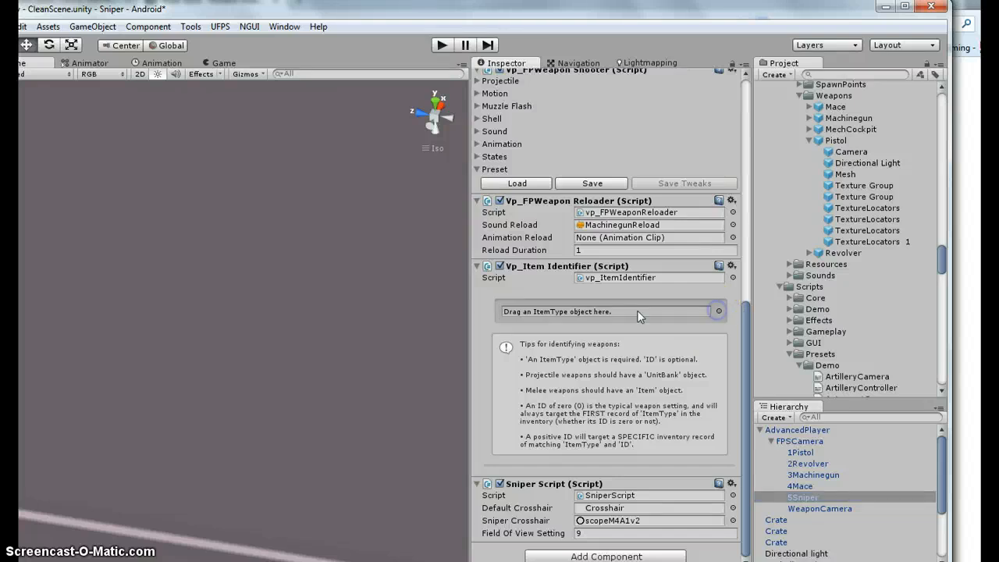
click(719, 313)
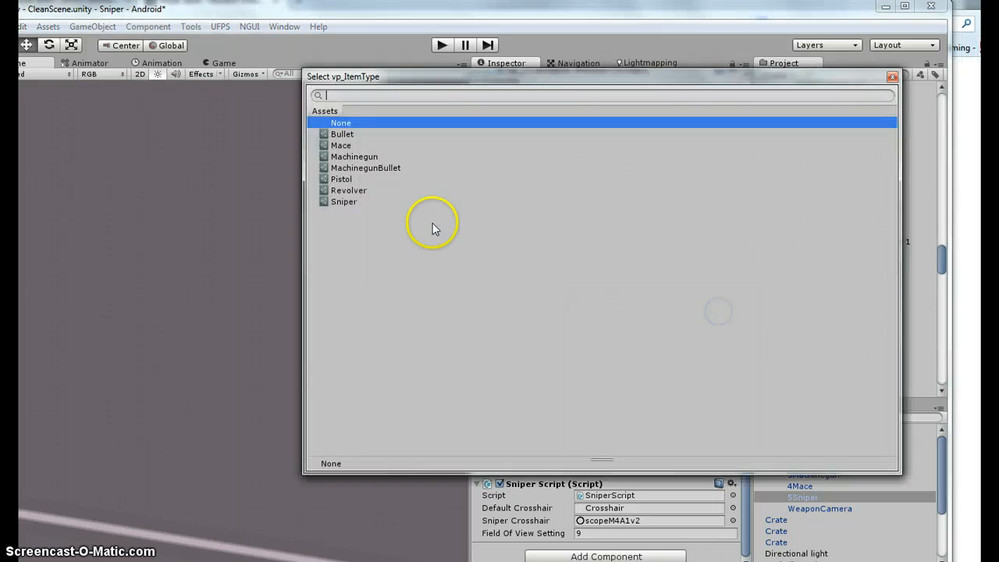
click(355, 202)
click(892, 76)
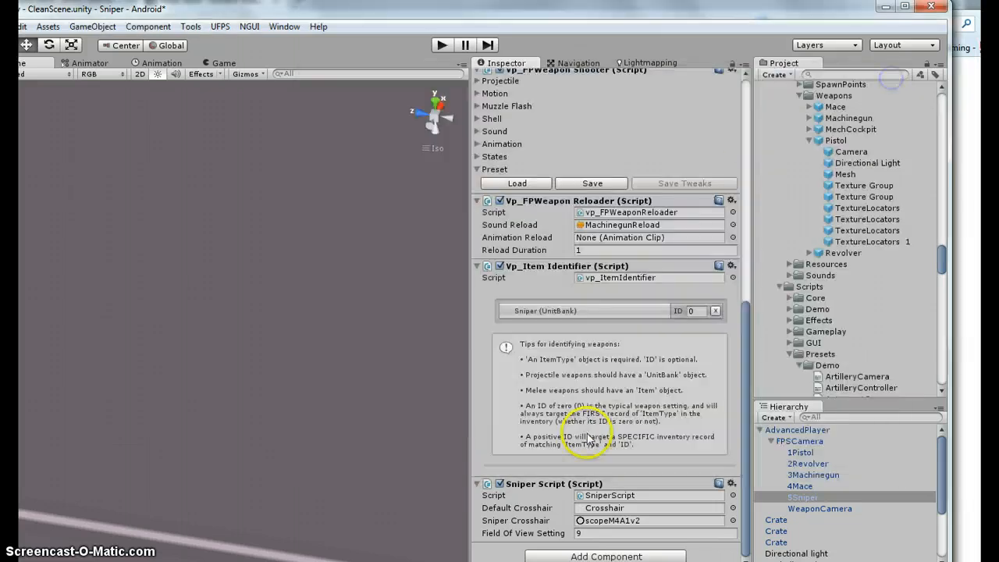
- Locate the projectile prefab used by the 3Machinegun weapon's shooter and open MachinegunBullet for inspection
scroll(644, 404, up, 5)
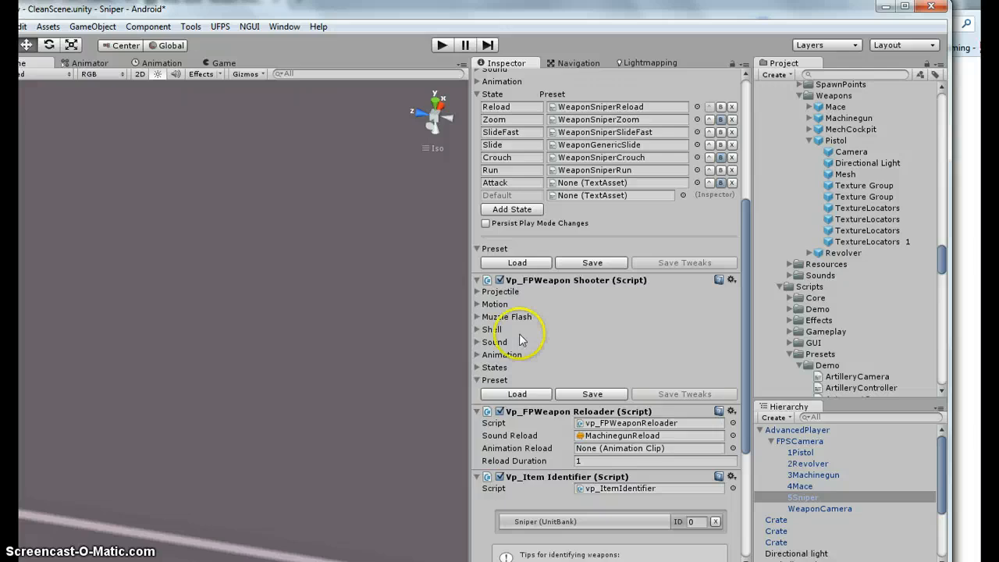
click(477, 293)
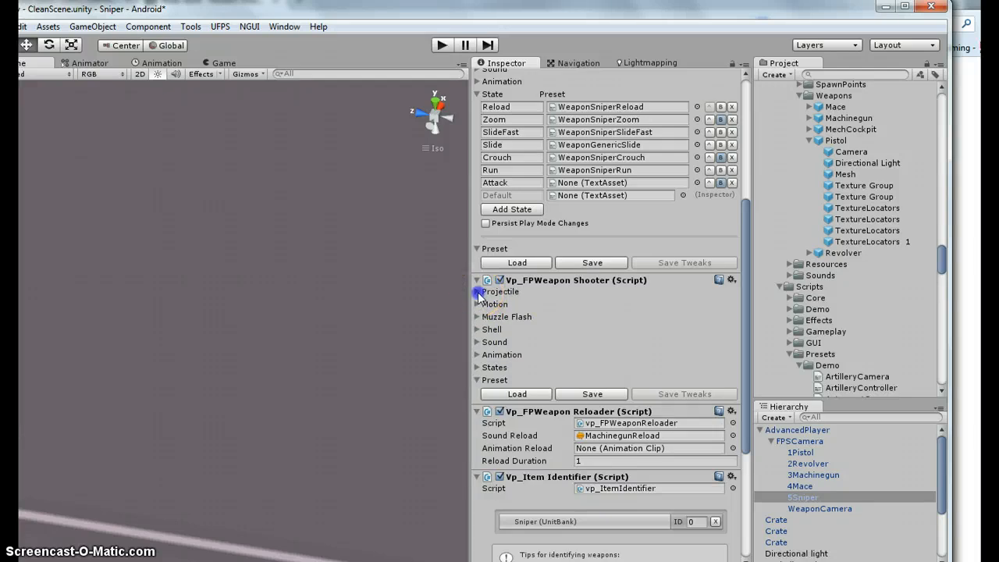
click(814, 475)
click(645, 353)
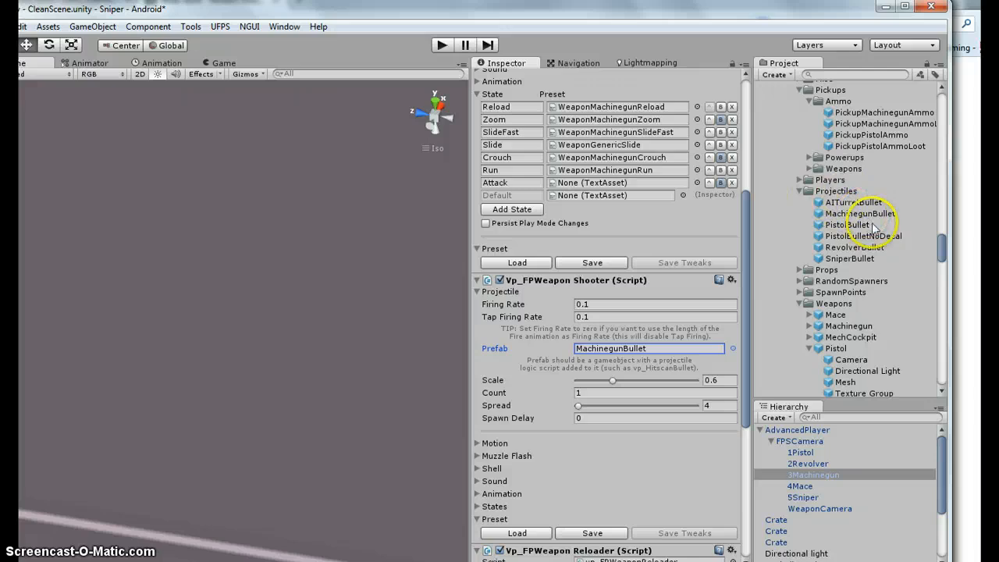
click(866, 213)
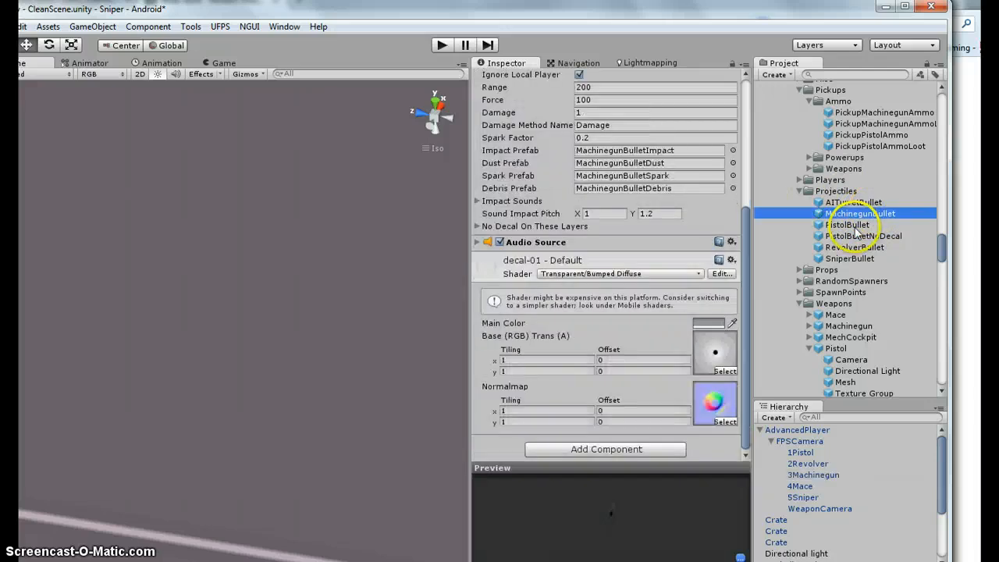
- Examine the SniperBullet prefab's range, force, damage and spark factor, and compare them with those of RevolverBullet
click(859, 259)
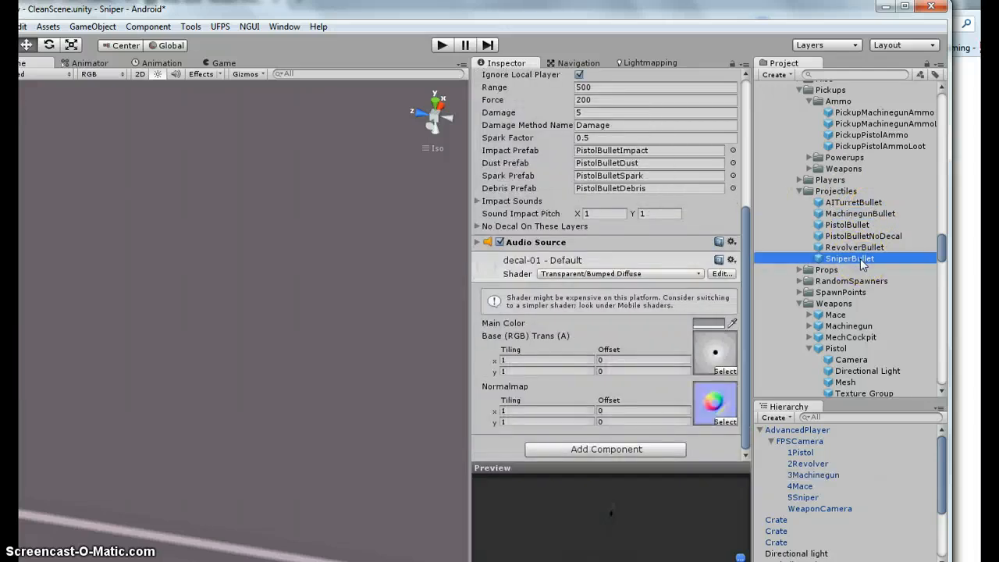
scroll(652, 203, up, 5)
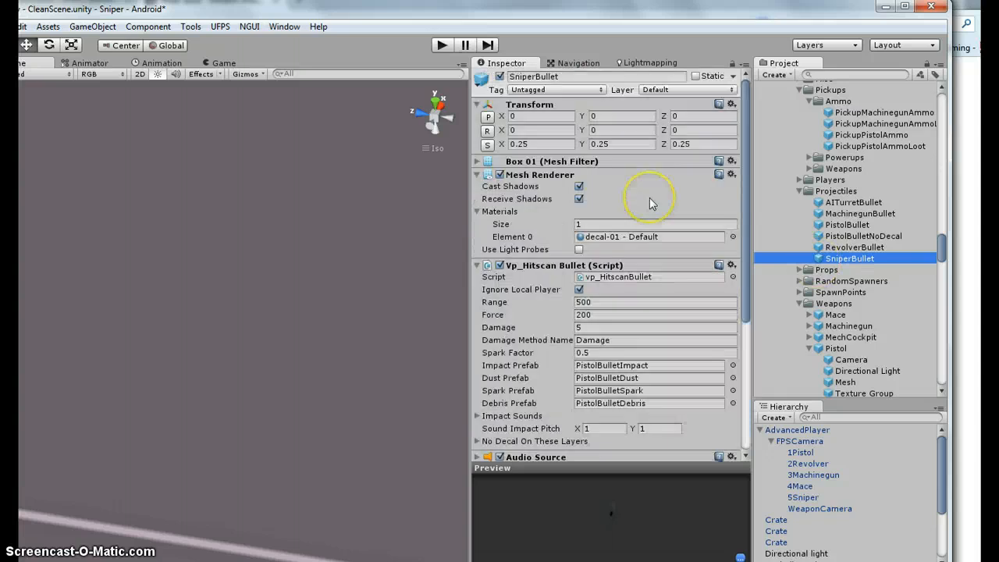
click(600, 302)
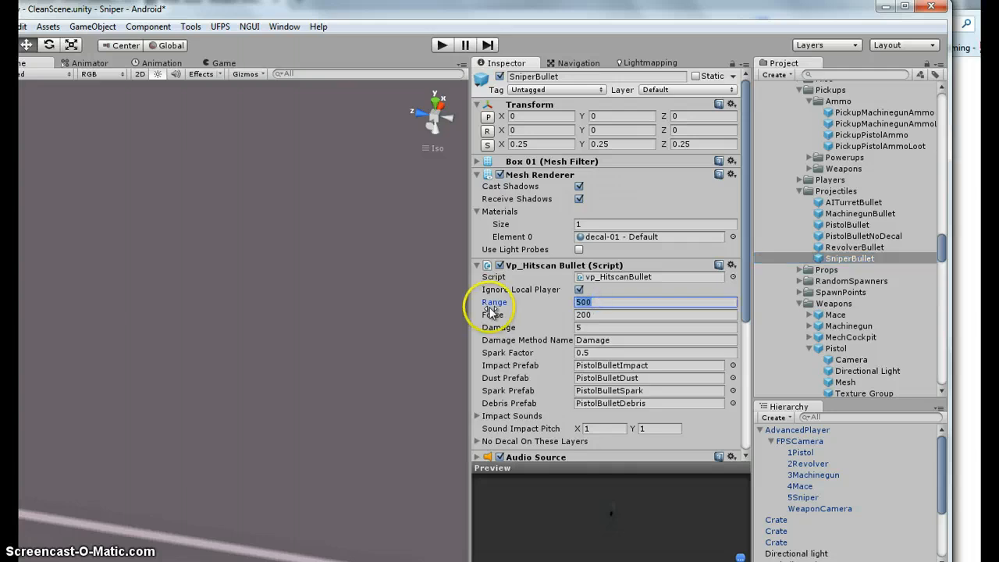
click(604, 314)
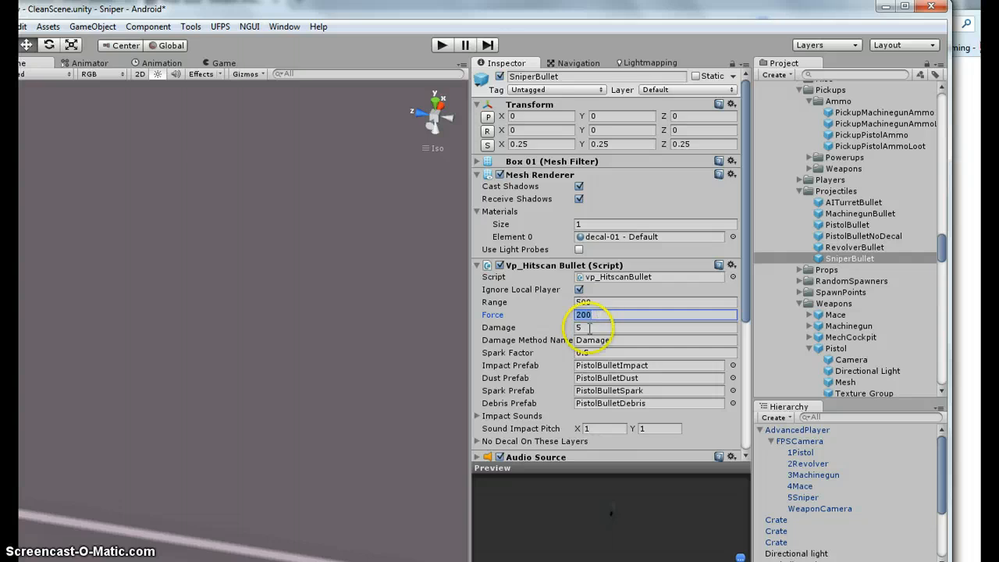
click(590, 327)
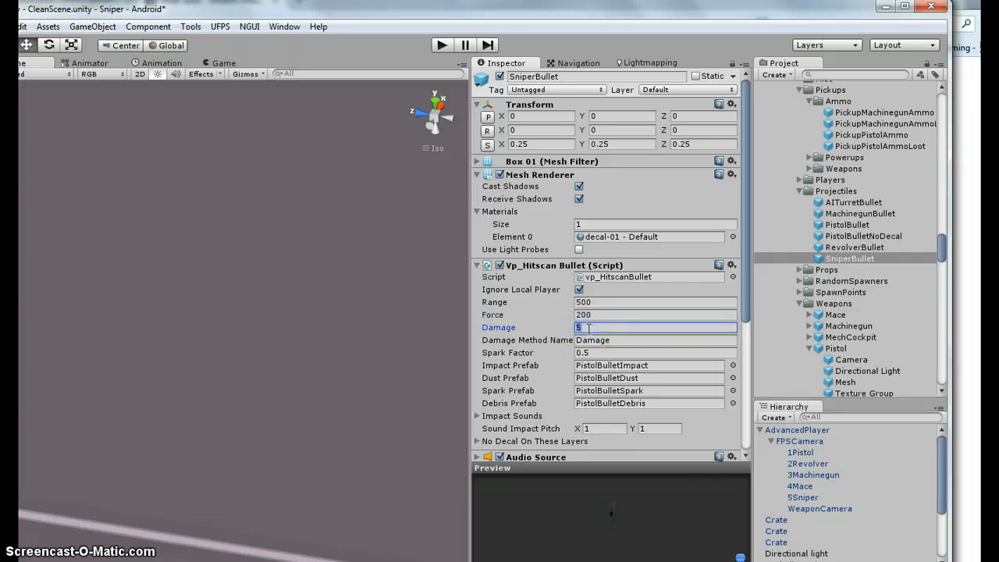
click(593, 353)
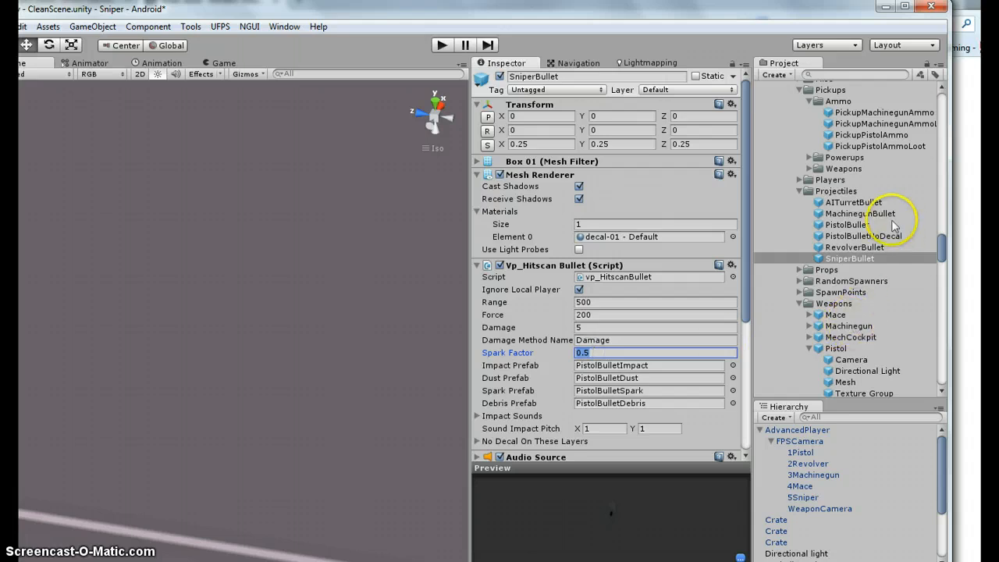
click(859, 247)
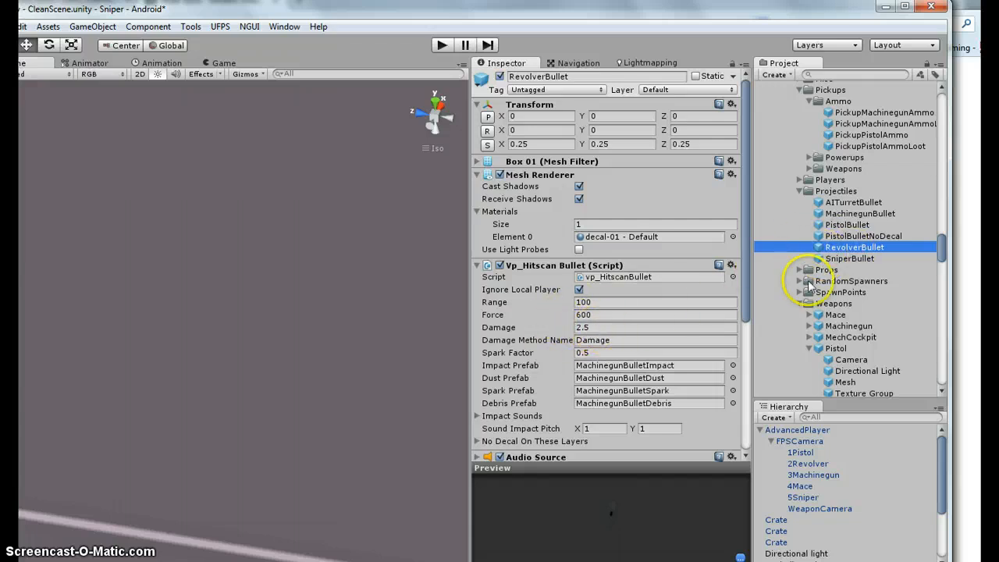
click(847, 258)
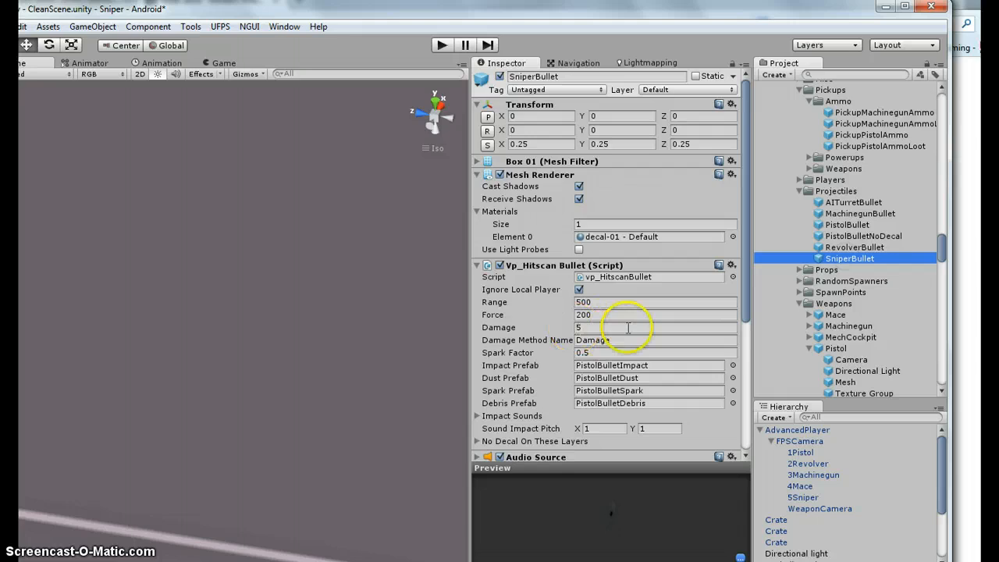
scroll(685, 350, down, 5)
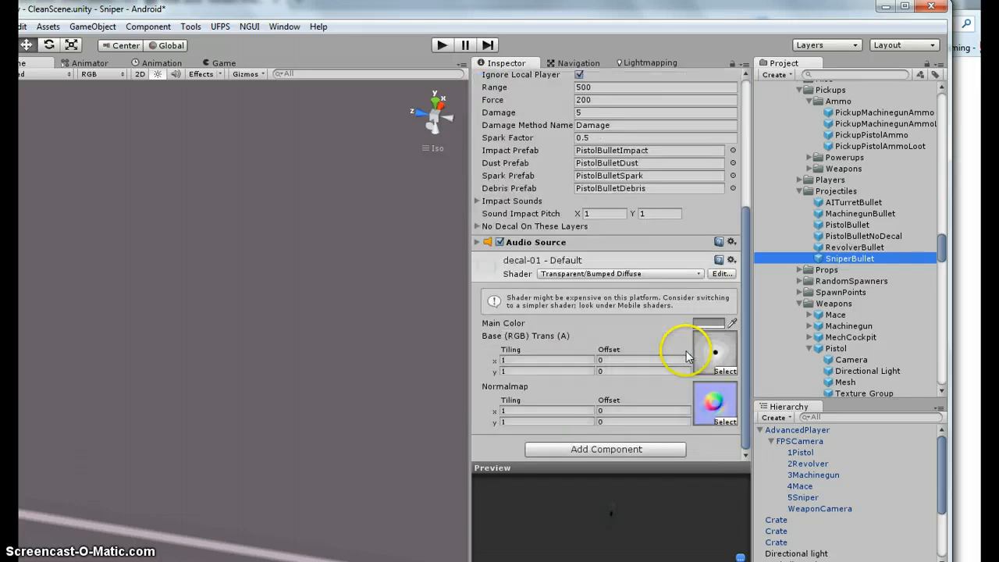
scroll(683, 347, up, 5)
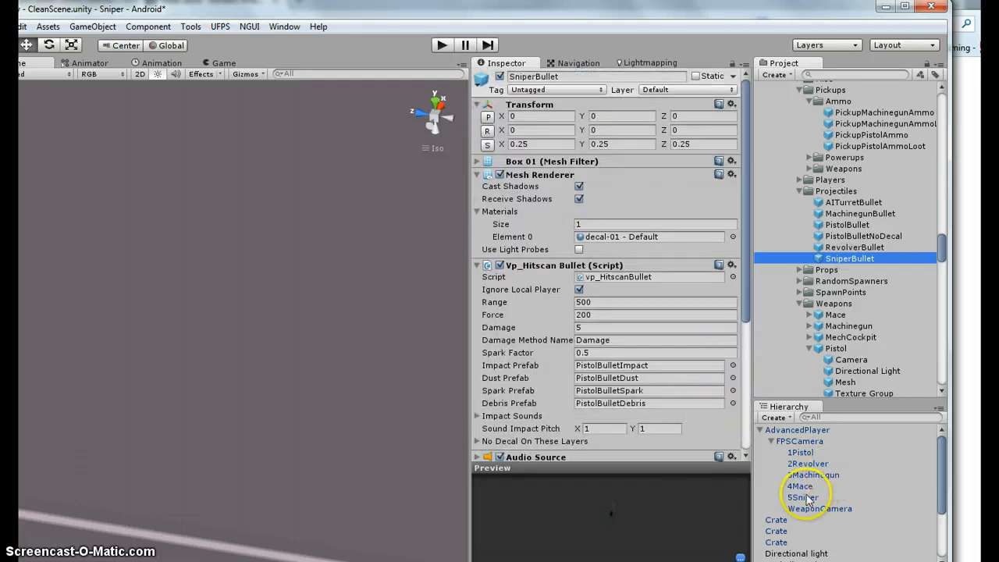
- Check the 5Sniper weapon's projectile prefab and firing rate, and compare them with the 2Revolver's shooter settings
click(804, 498)
scroll(577, 334, down, 5)
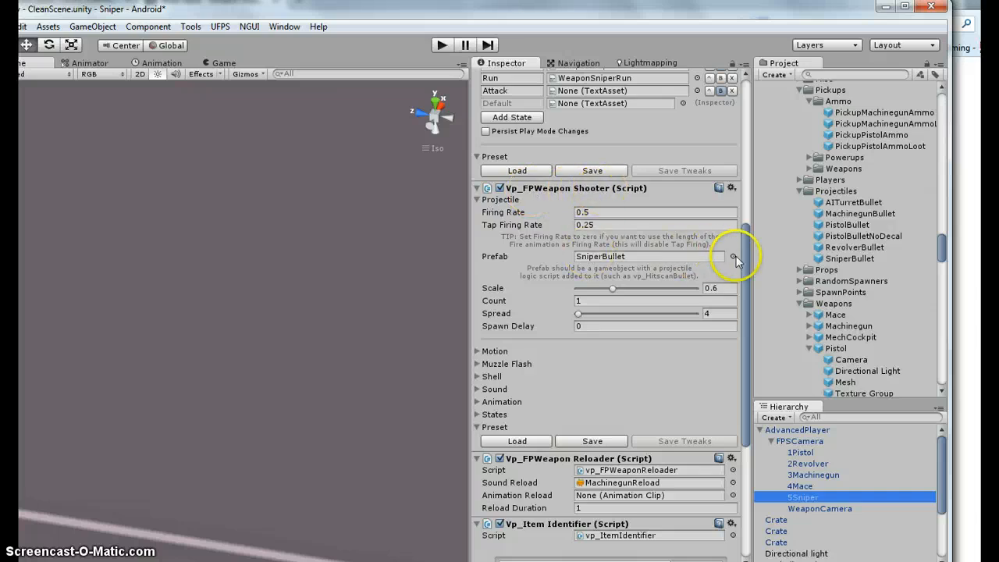
click(737, 256)
click(895, 76)
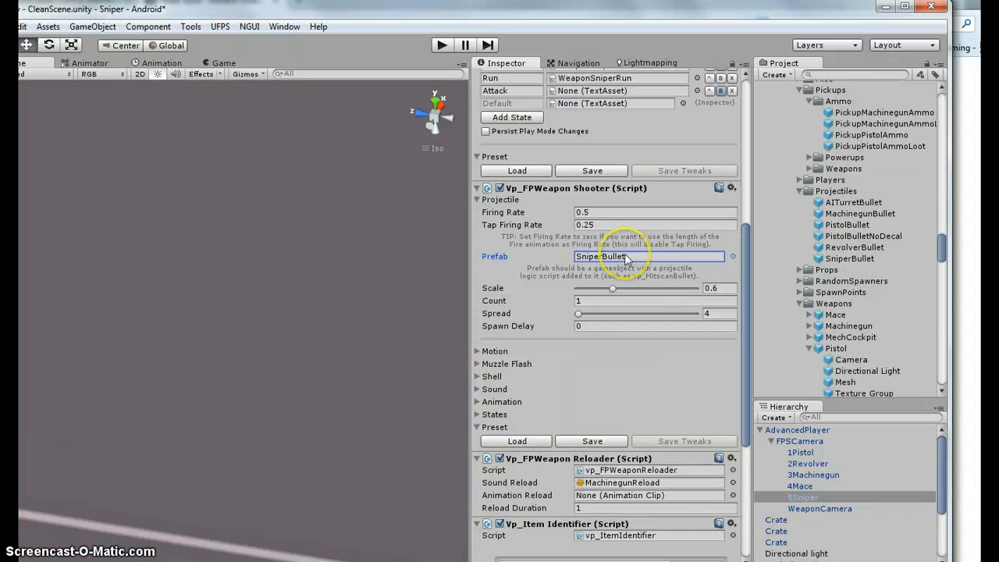
click(615, 211)
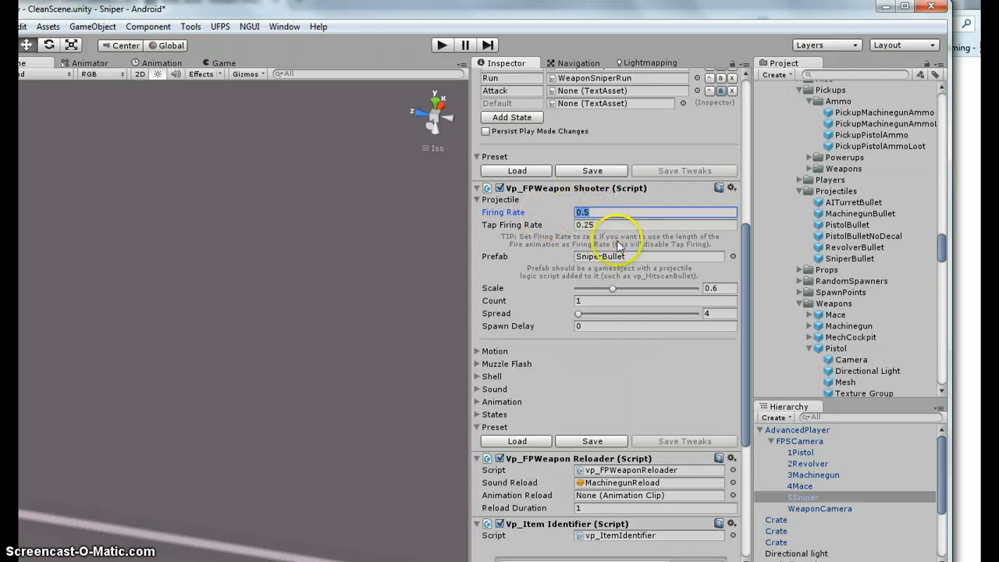
click(808, 464)
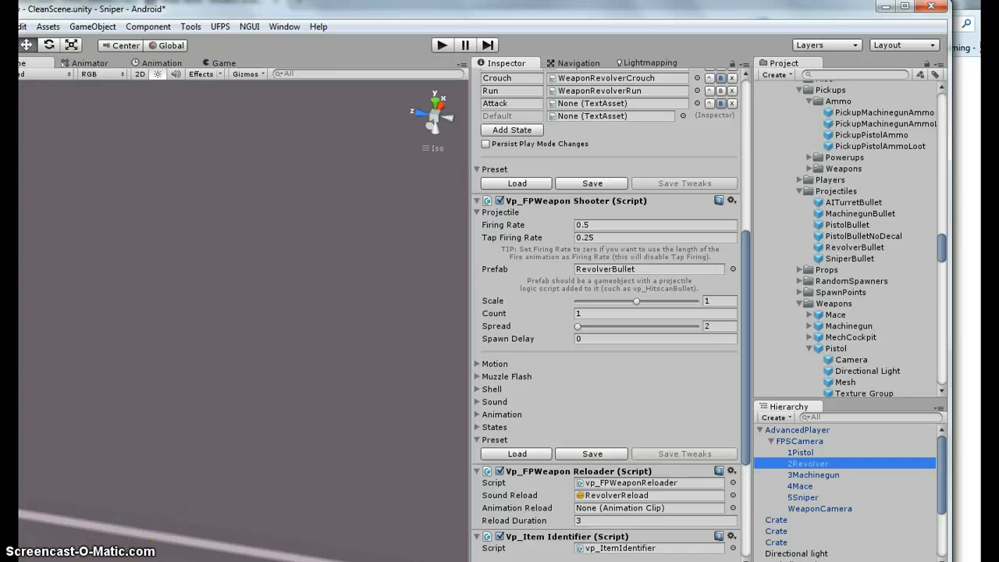
- Inspect the muzzle flash settings in the 5Sniper weapon's shooter component
click(804, 498)
click(477, 364)
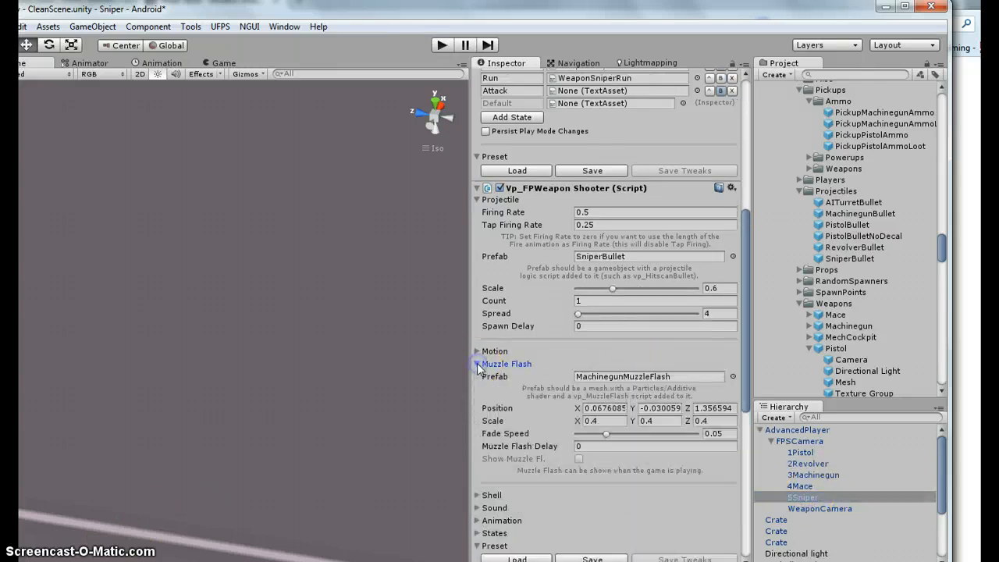
click(477, 364)
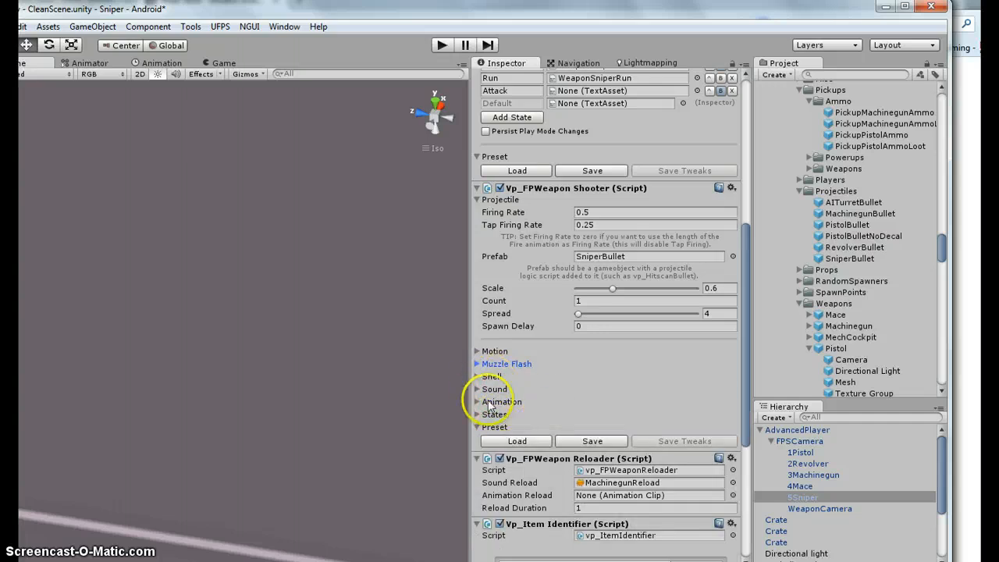
- Check the shell settings in the 5Sniper weapon's shooter component and collapse that component
click(478, 378)
click(478, 378)
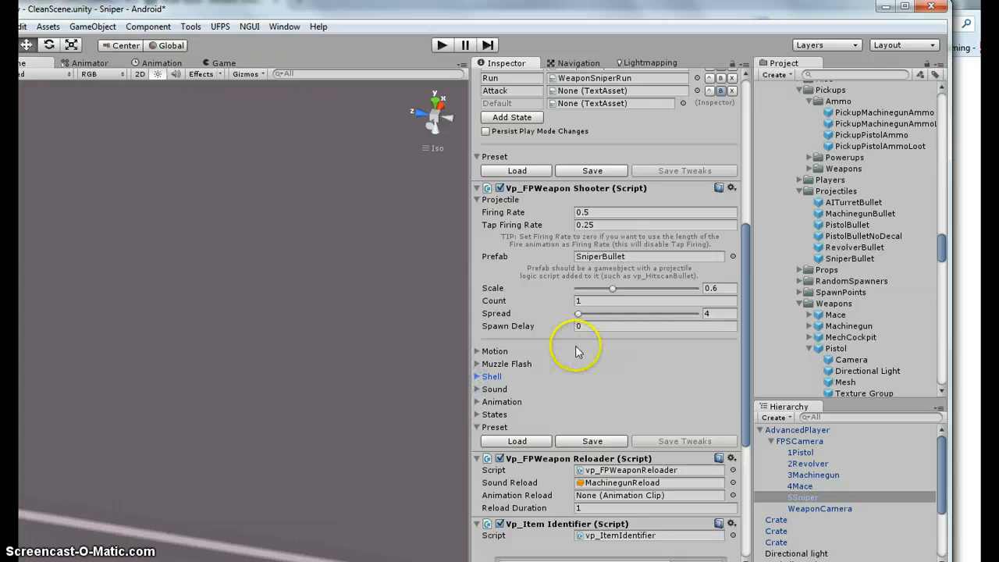
click(477, 189)
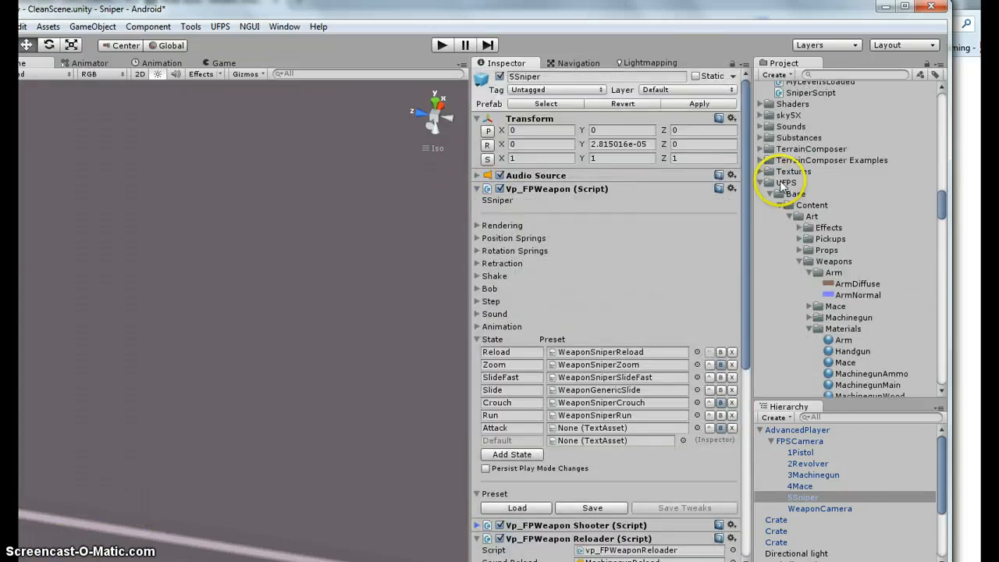
- Locate the BasicArms model in the UFPS weapon art's Source folder and open its import settings
click(814, 217)
scroll(839, 323, down, 3)
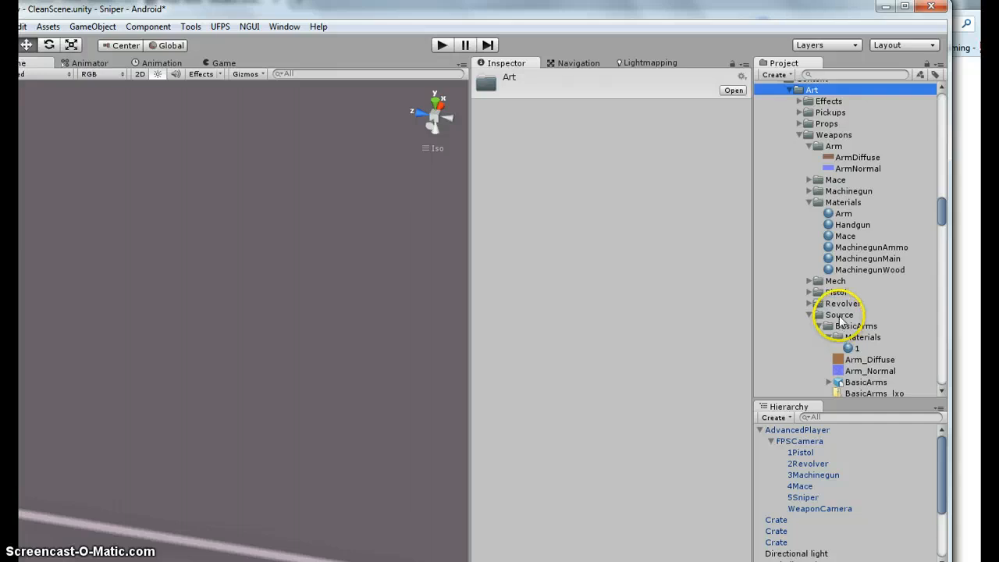
click(840, 315)
click(851, 326)
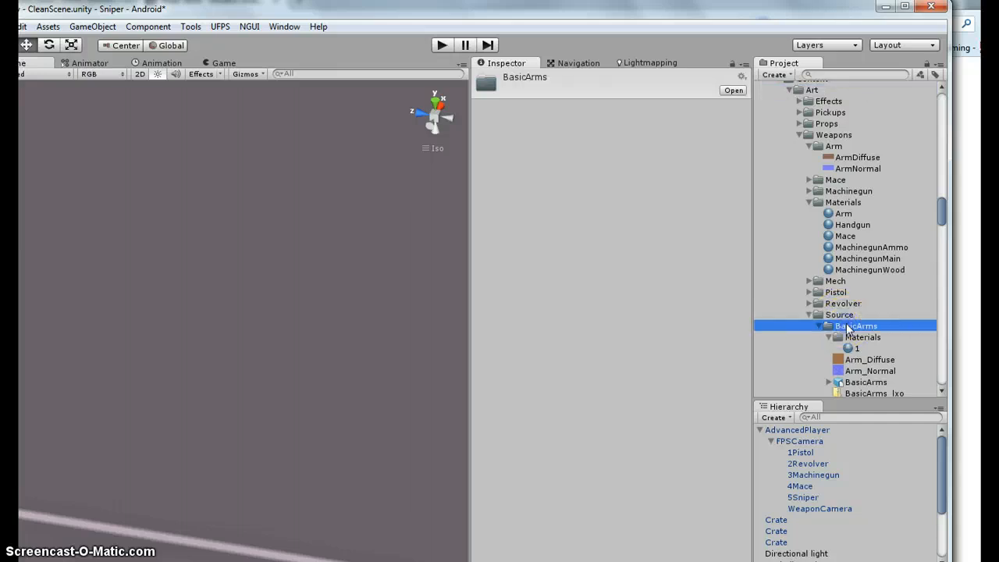
scroll(846, 325, down, 2)
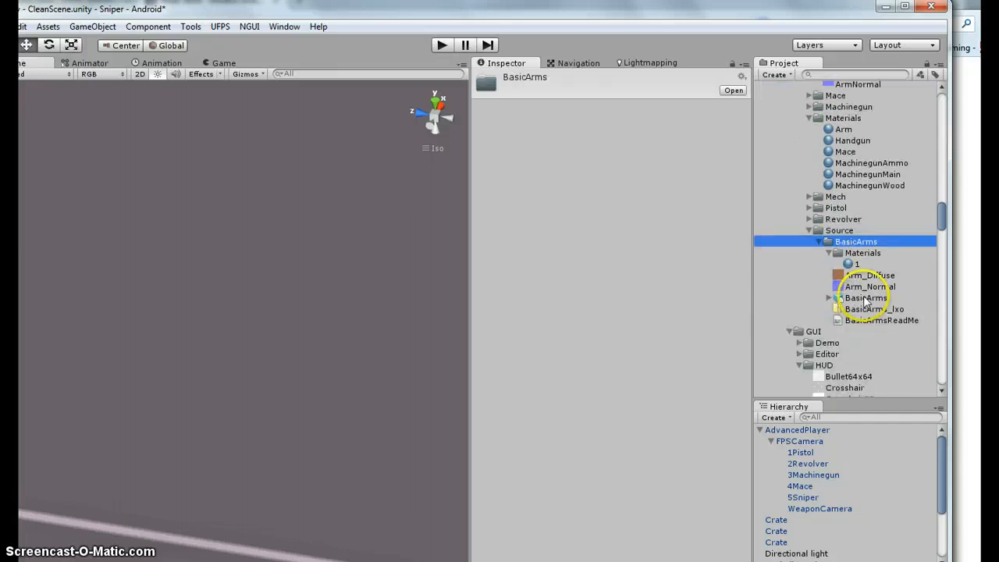
click(865, 300)
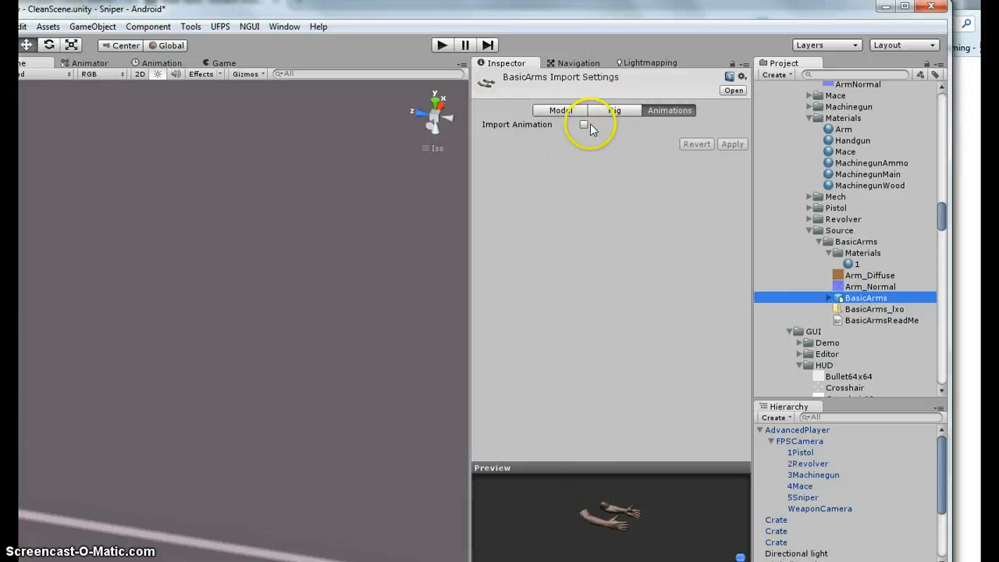
- Place the BasicArms model in the scene and remove its Animation component
drag(857, 297, 280, 349)
scroll(286, 336, down, 8)
right_drag(337, 300, 164, 343)
scroll(296, 297, up, 2)
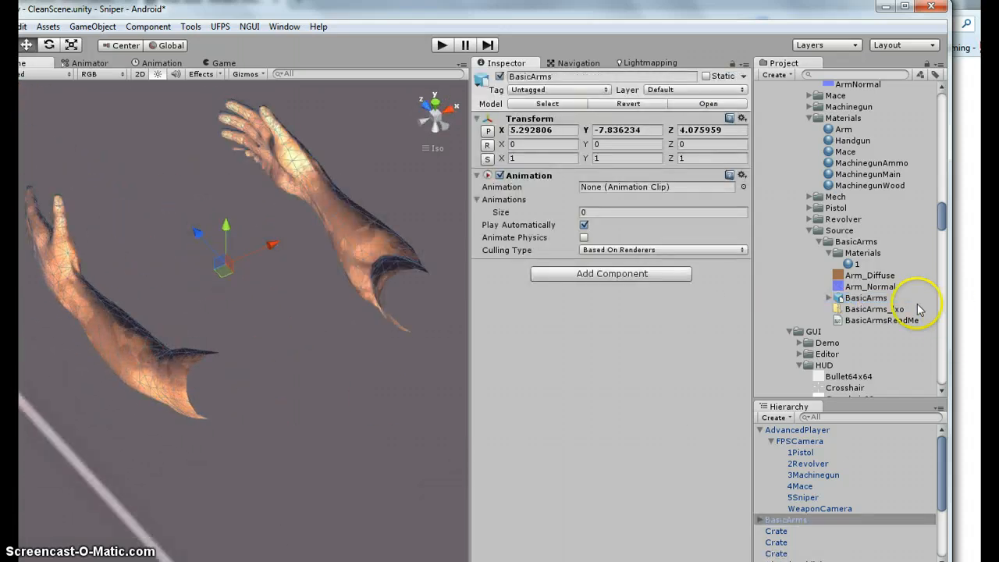
click(742, 176)
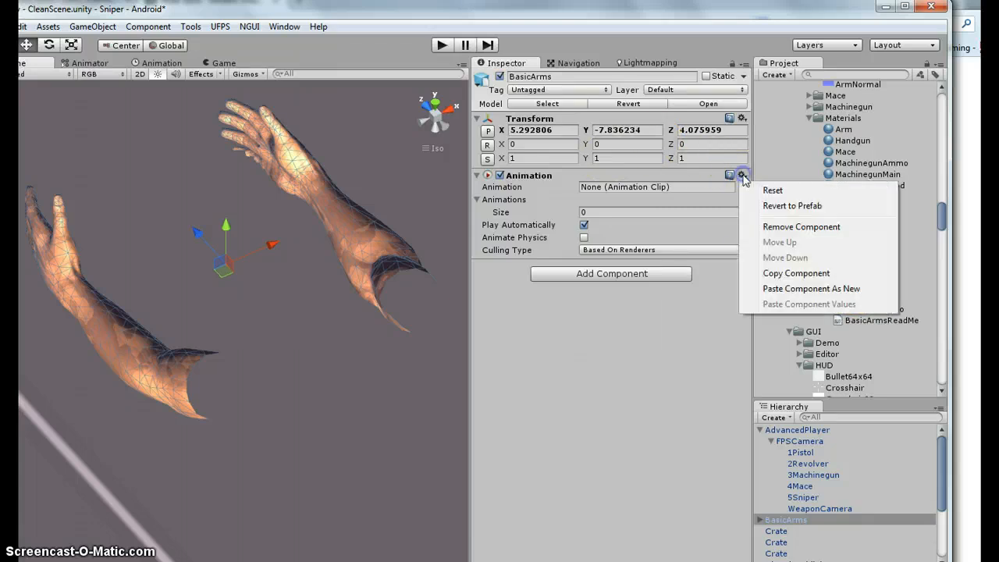
click(789, 227)
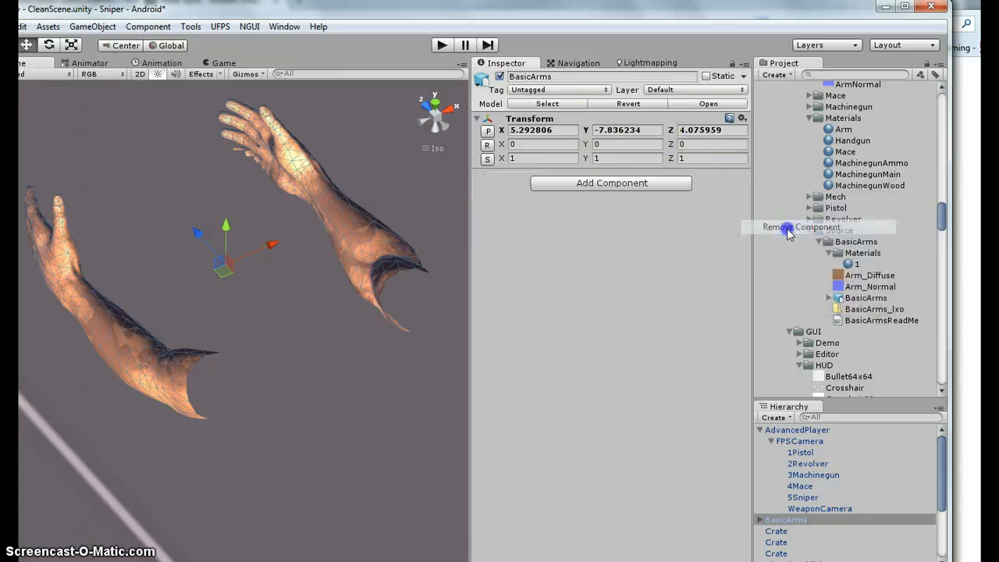
- Delete the Camera and Directional Light child objects from BasicArms
click(760, 520)
scroll(824, 503, down, 3)
scroll(823, 503, up, 3)
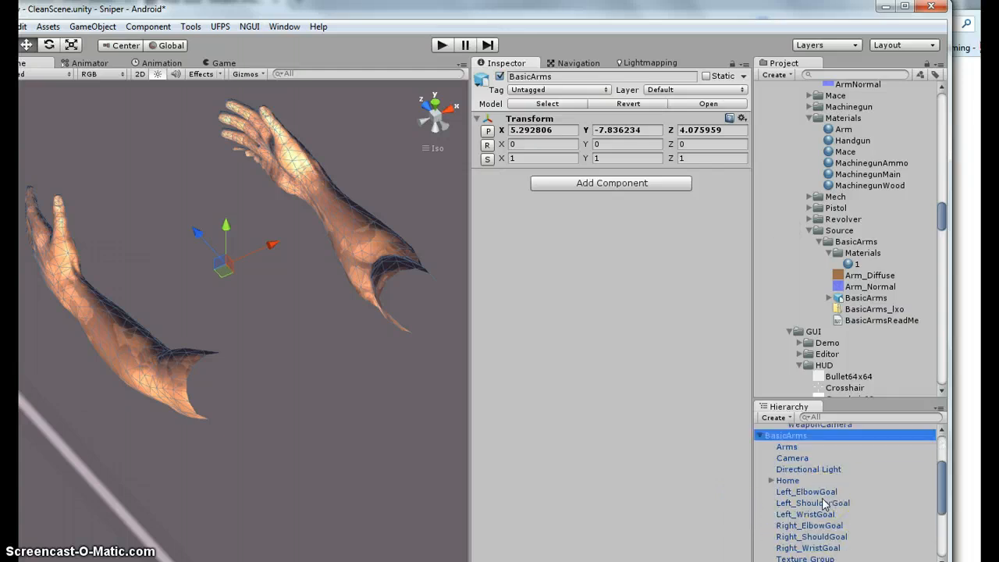
click(801, 458)
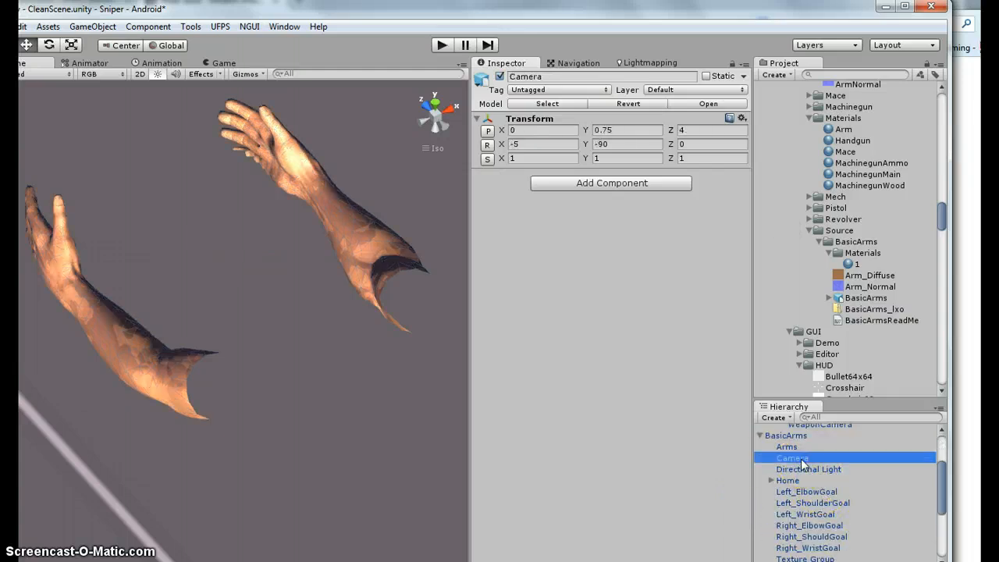
key(Delete)
click(802, 459)
key(Delete)
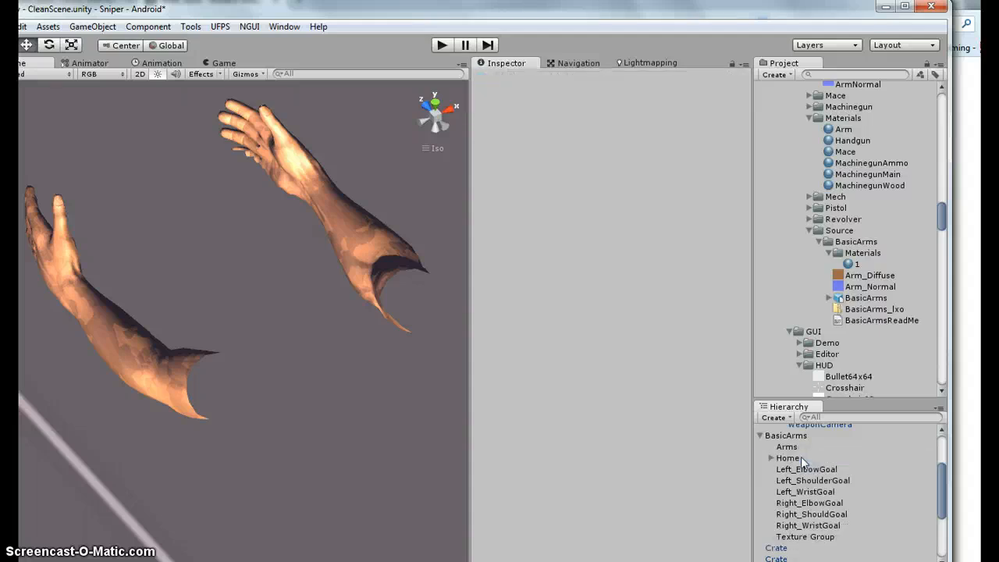
- Inspect the BasicArms root and its Arms and Home children, including the skinned mesh and material on Home
click(796, 437)
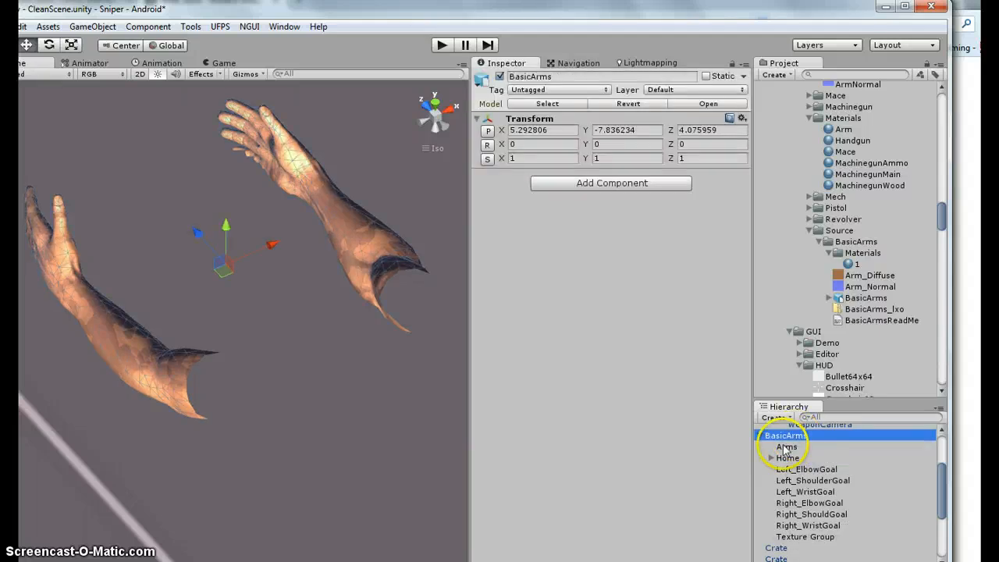
click(785, 447)
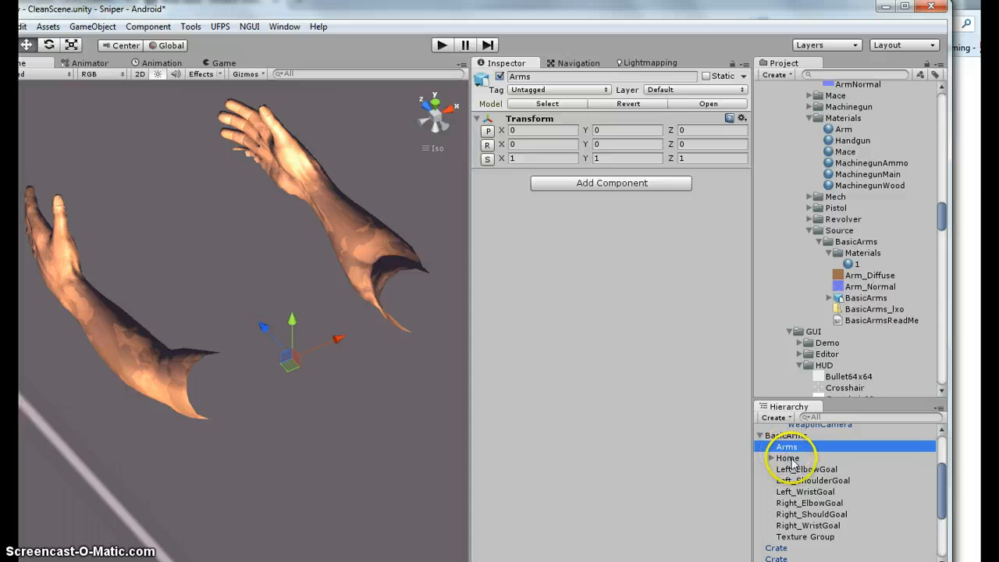
click(788, 458)
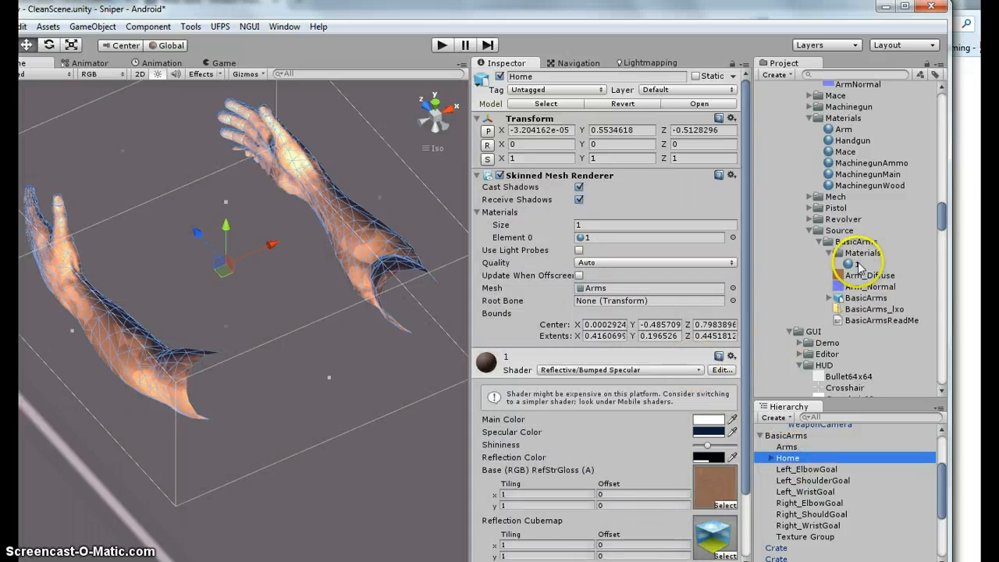
scroll(629, 413, down, 2)
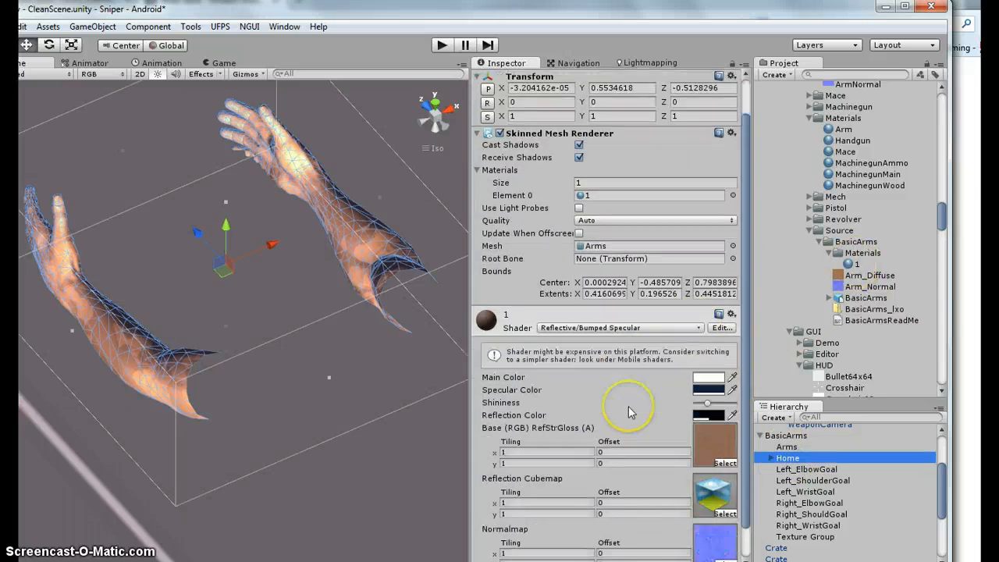
scroll(874, 236, up, 4)
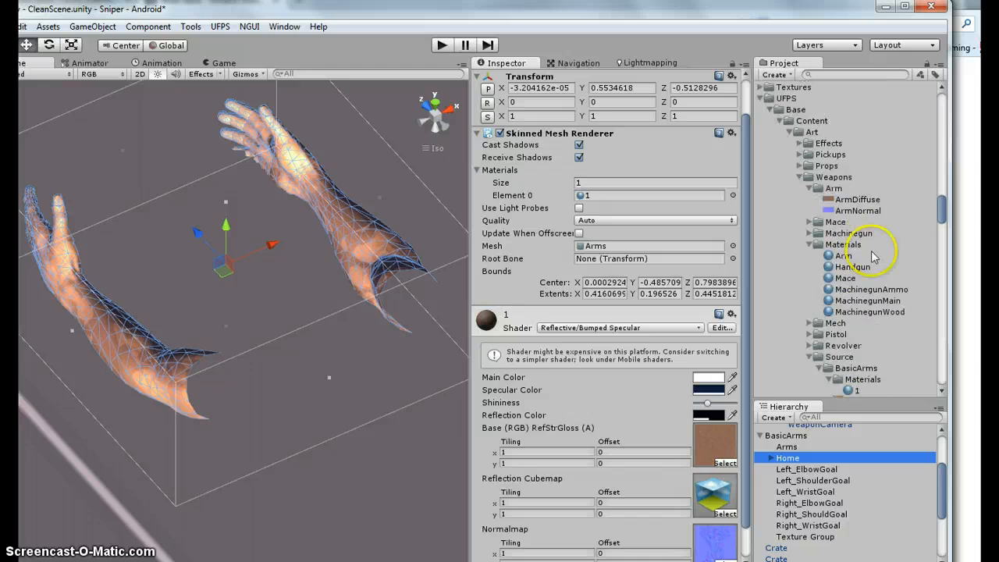
- Compare the Arm material with the BasicArms material 1, and locate the normal map and base texture used by material 1
click(844, 257)
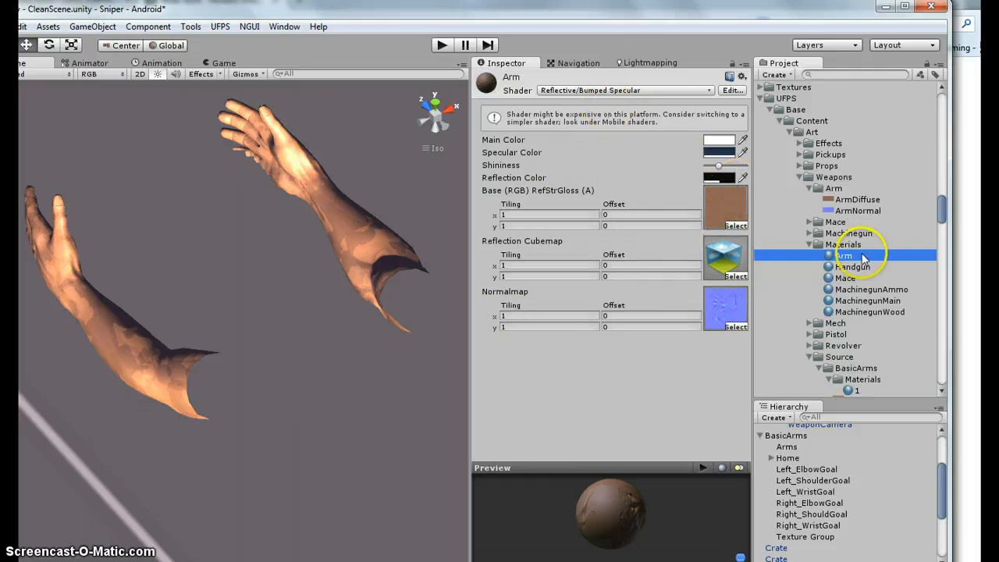
click(856, 390)
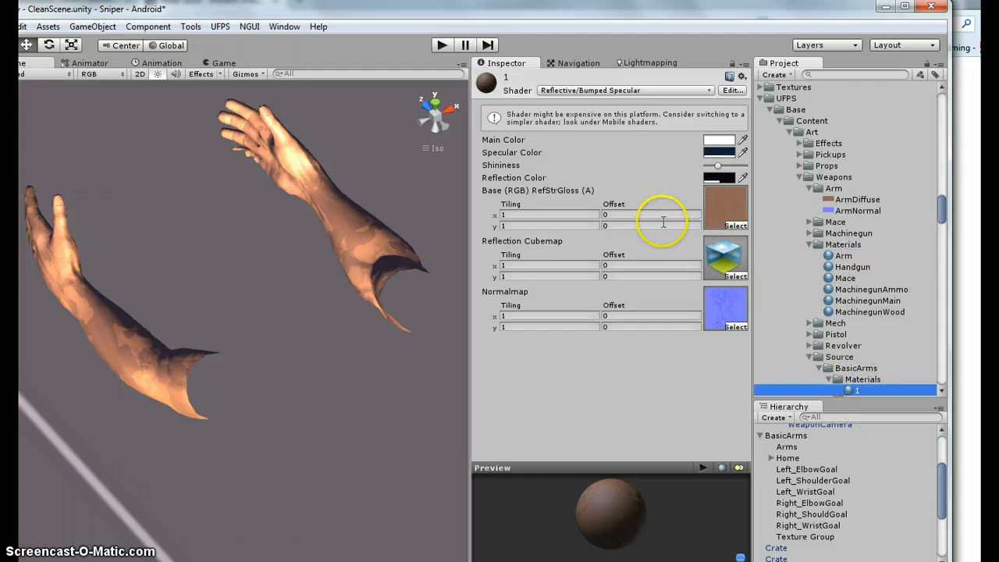
click(715, 304)
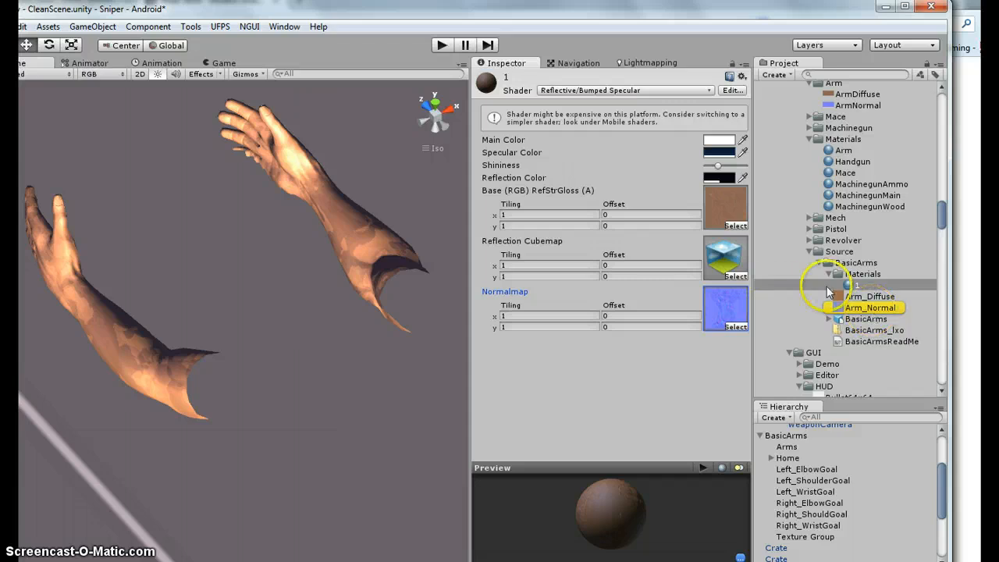
click(868, 308)
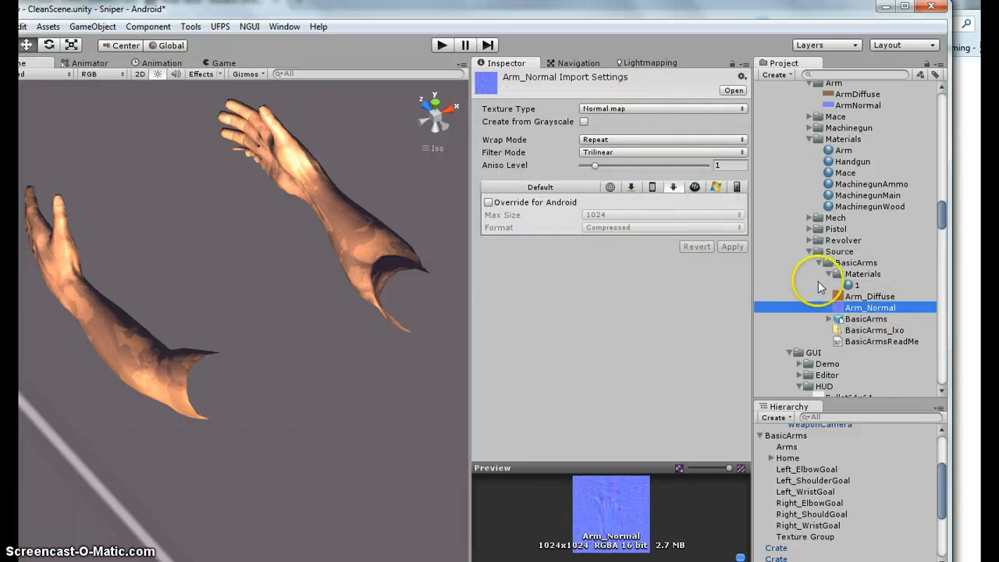
click(852, 285)
click(725, 207)
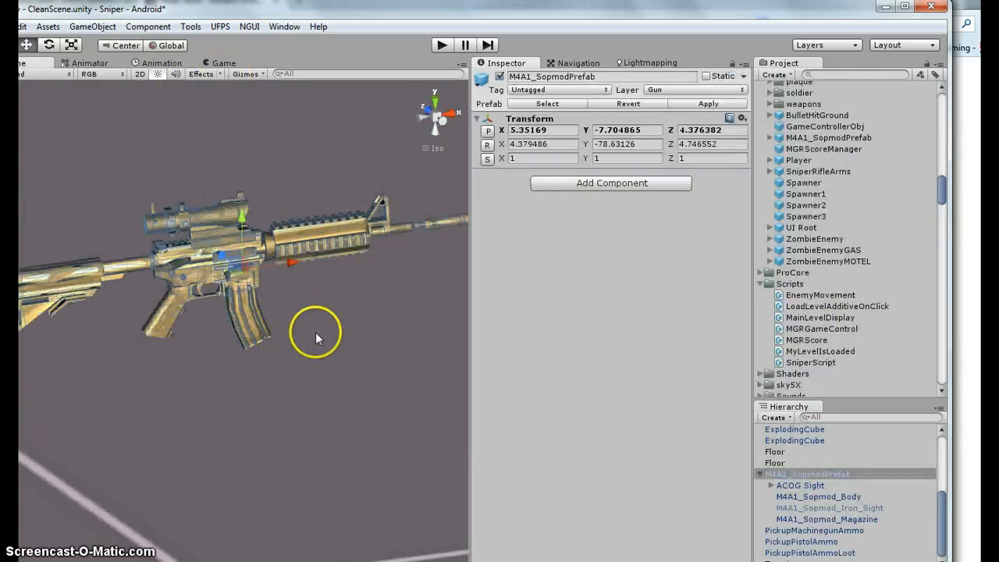
- Disable the ACOG Sight on M4A1_SopmodPrefab to view the rifle without its scope, and enable it again
alt+drag(315, 333, 367, 348)
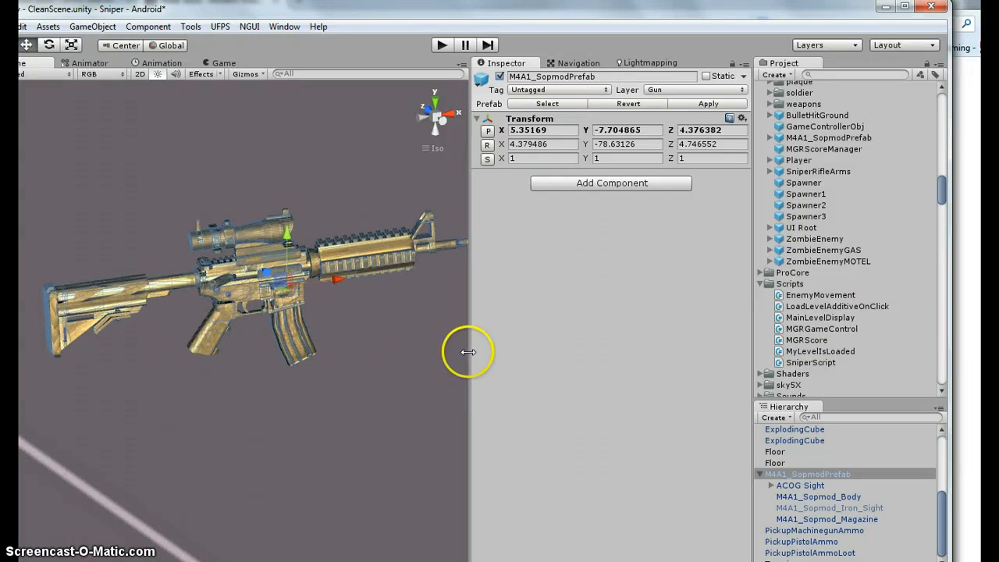
drag(468, 349, 629, 349)
scroll(915, 290, down, 5)
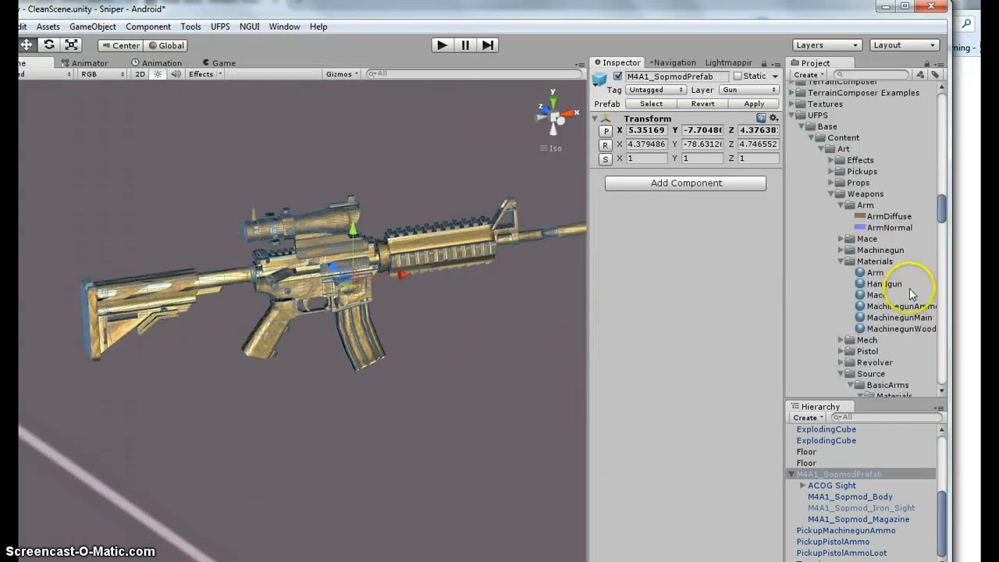
click(838, 487)
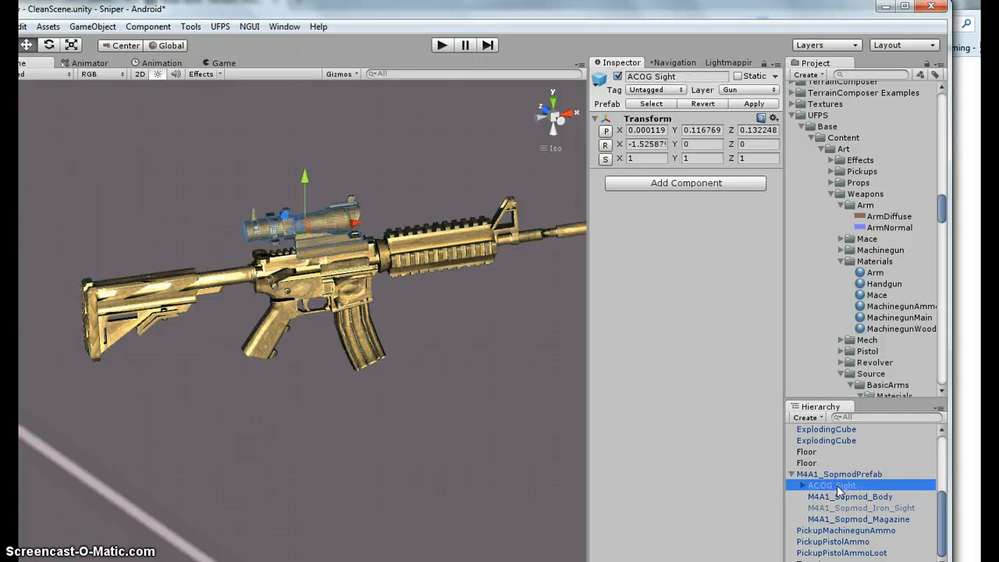
click(618, 76)
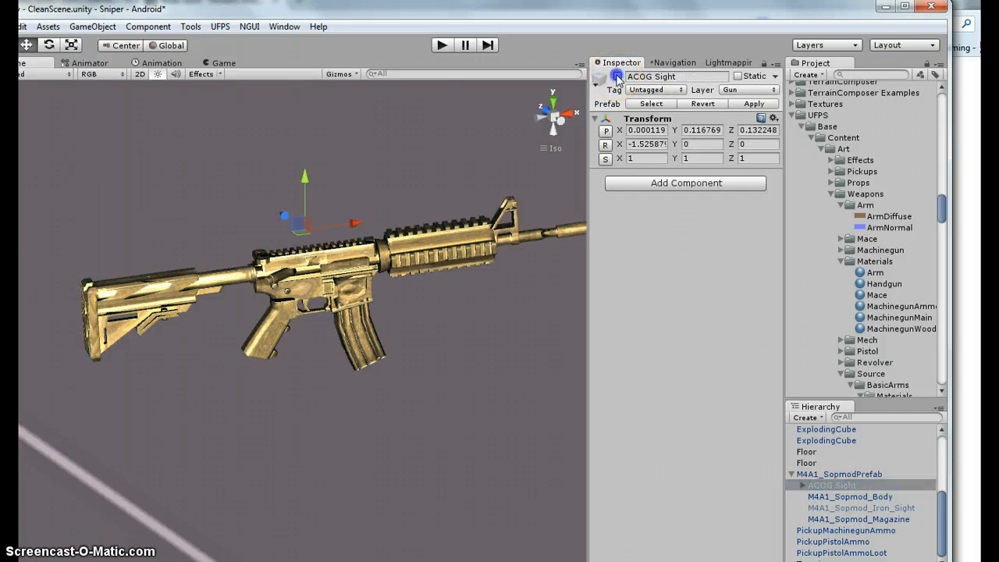
click(617, 76)
alt+drag(362, 319, 321, 314)
scroll(319, 306, up, 4)
scroll(319, 305, up, 2)
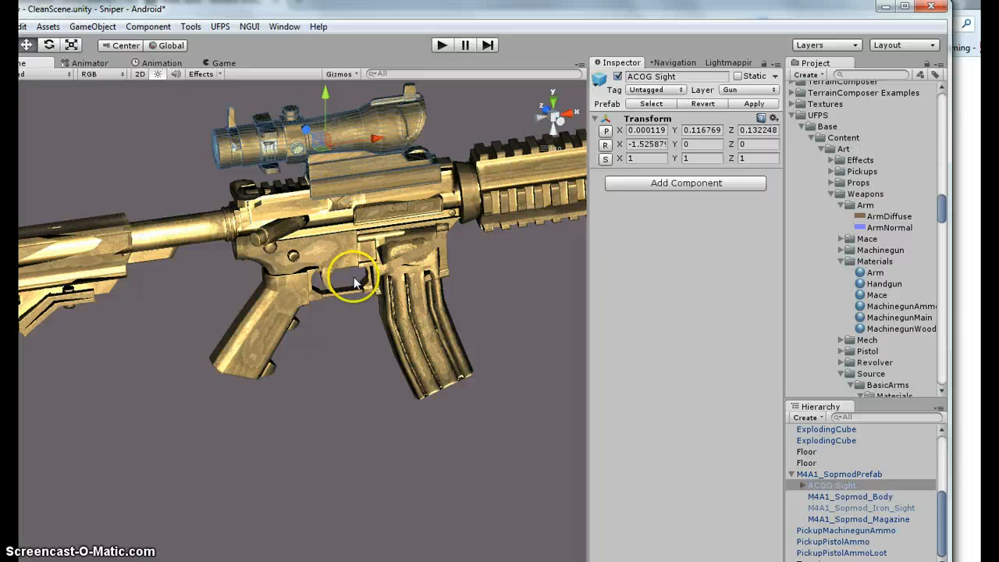
scroll(353, 283, down, 4)
- Enable the M4A1_Sopmod_Iron_Sight object and its mesh renderer to preview them, and disable both again
click(859, 507)
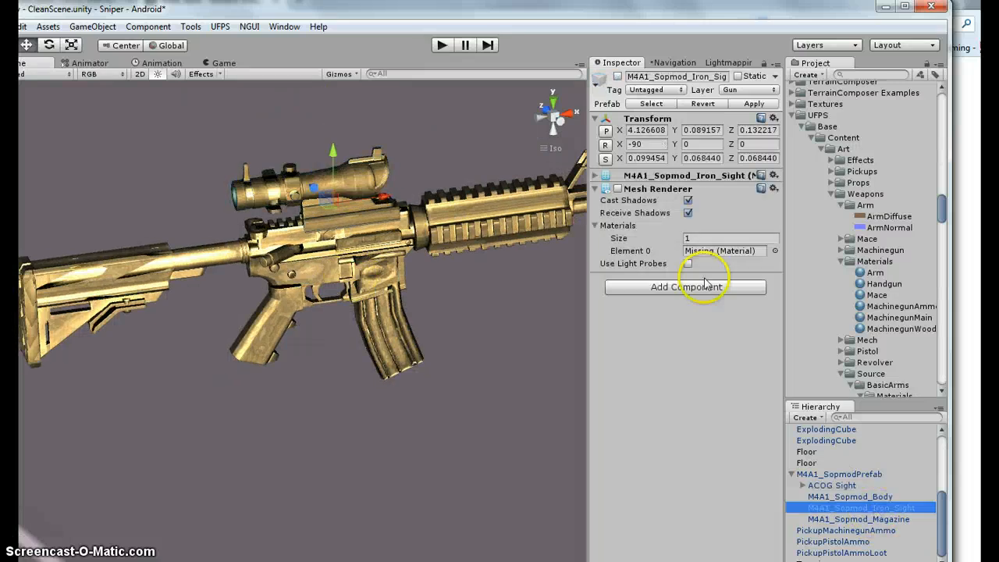
click(618, 189)
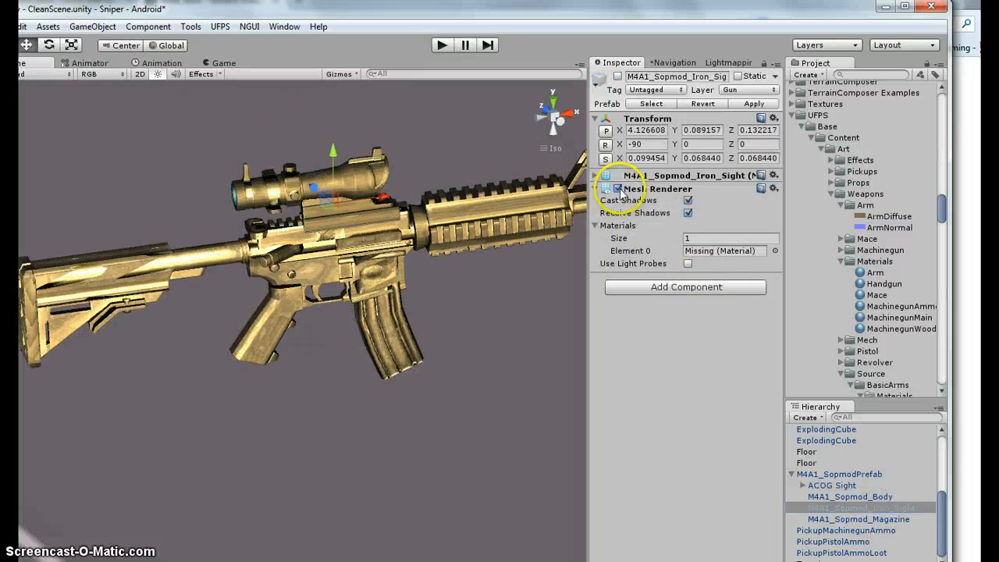
click(618, 76)
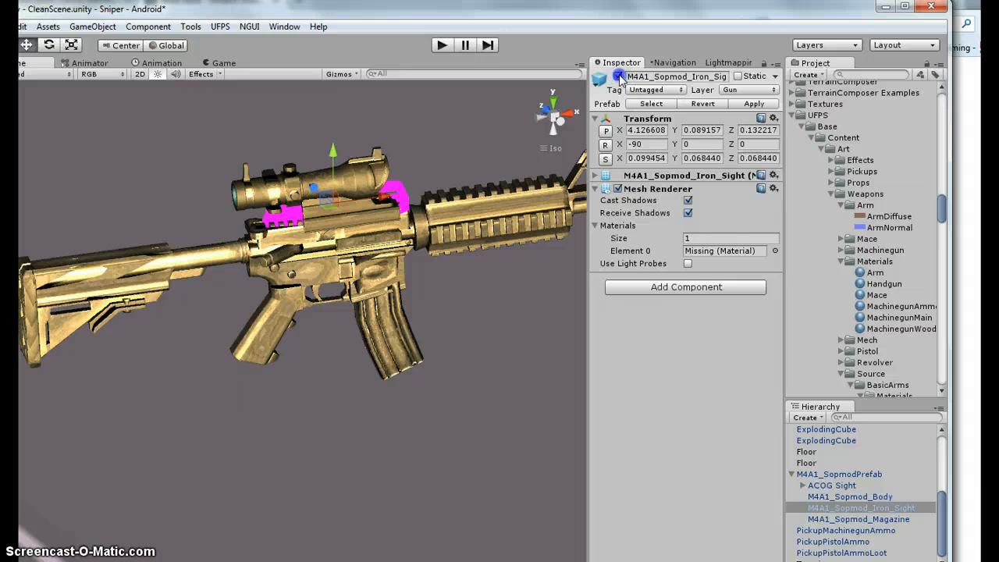
click(617, 77)
click(617, 189)
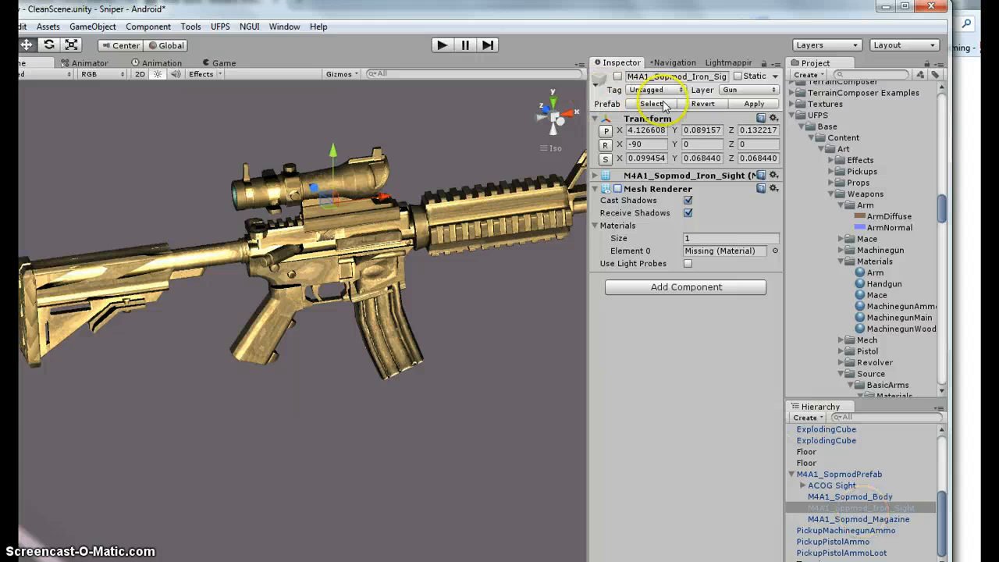
- Replace M4A1_SopmodPrefab in the scene with the SniperRifleArms prefab and expand its child objects
click(840, 473)
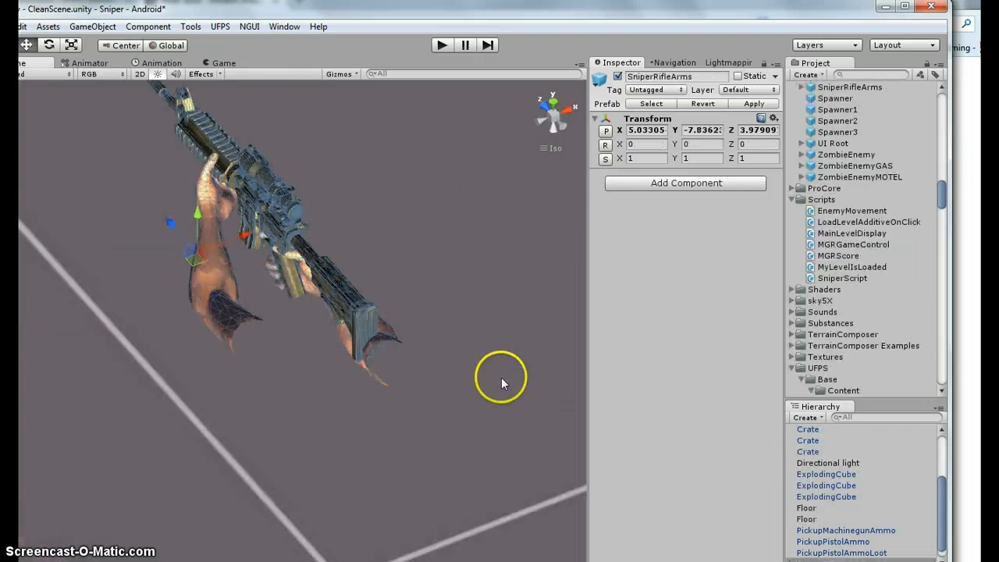
scroll(832, 516, down, 1)
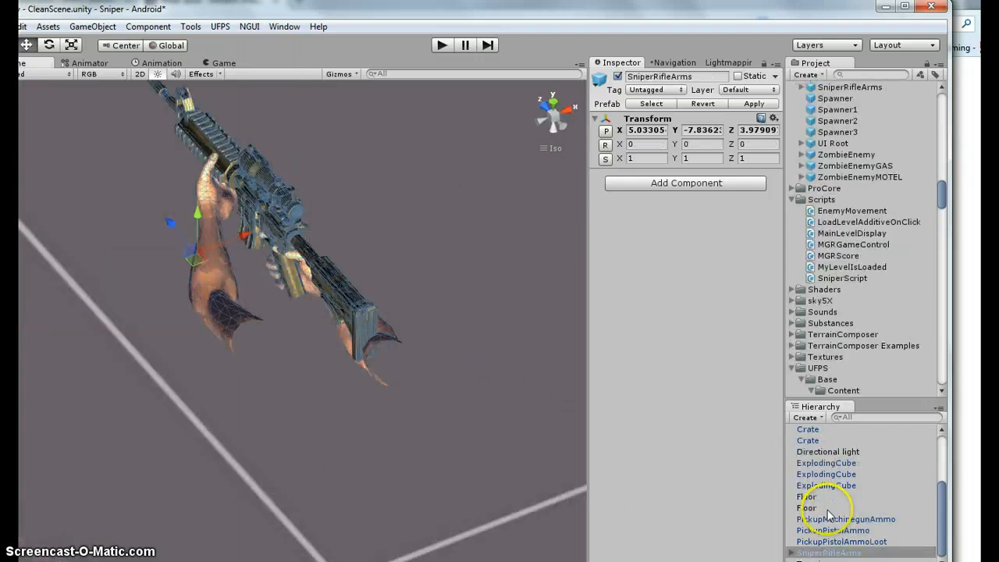
click(791, 553)
scroll(859, 519, down, 3)
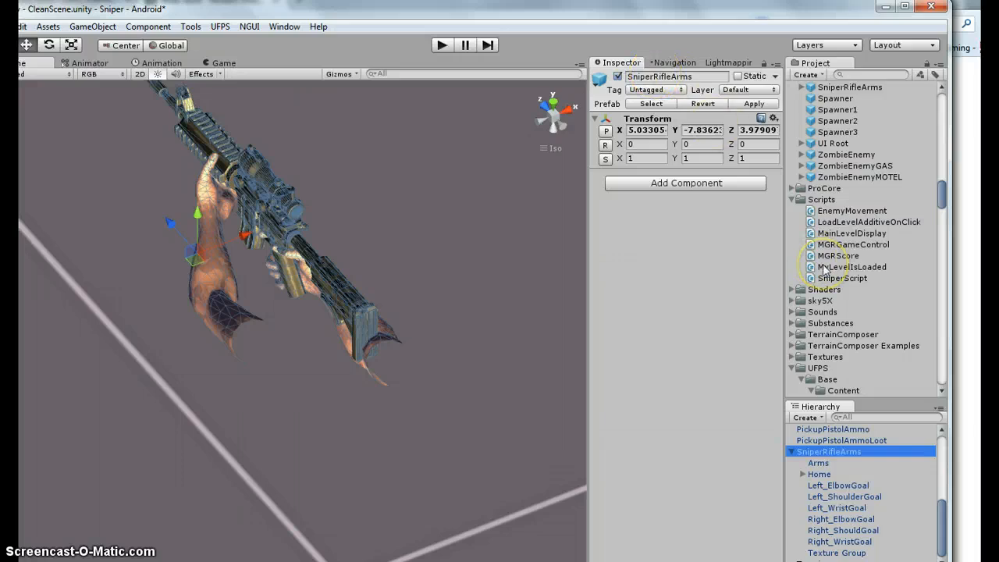
scroll(824, 270, up, 3)
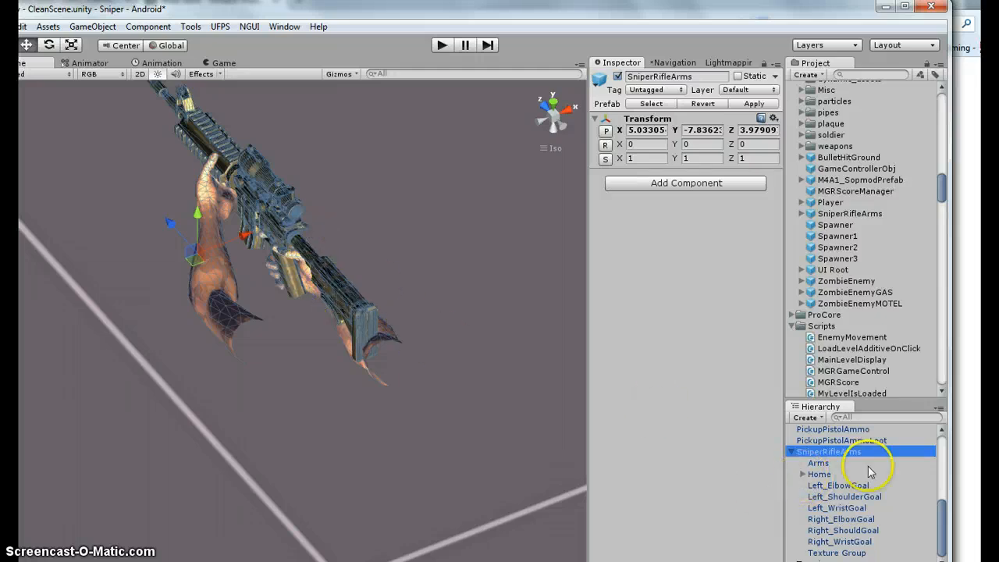
- Select the M4A1 body in the scene and enlarge the Hierarchy to show its full chain of parent objects
click(320, 281)
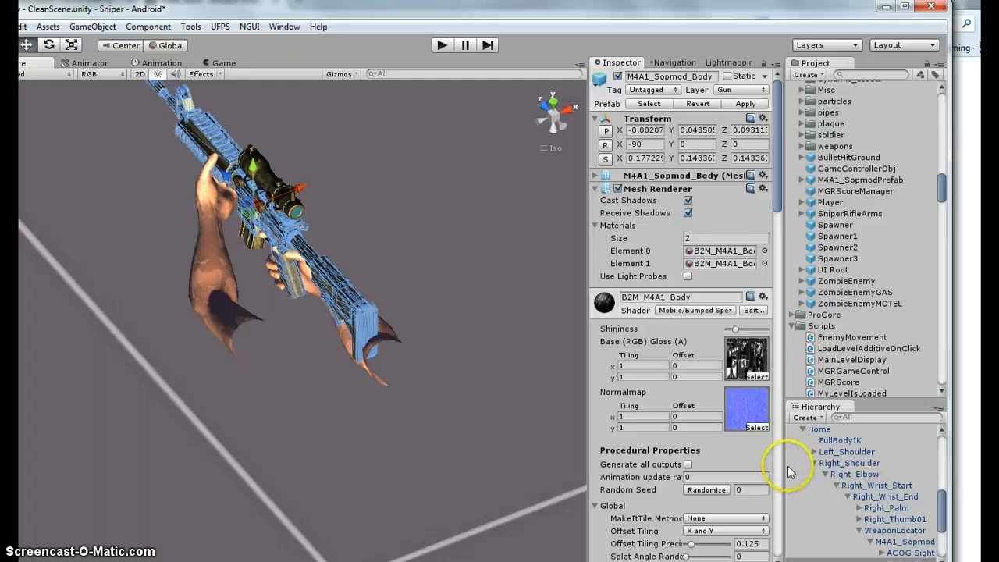
drag(726, 469, 610, 466)
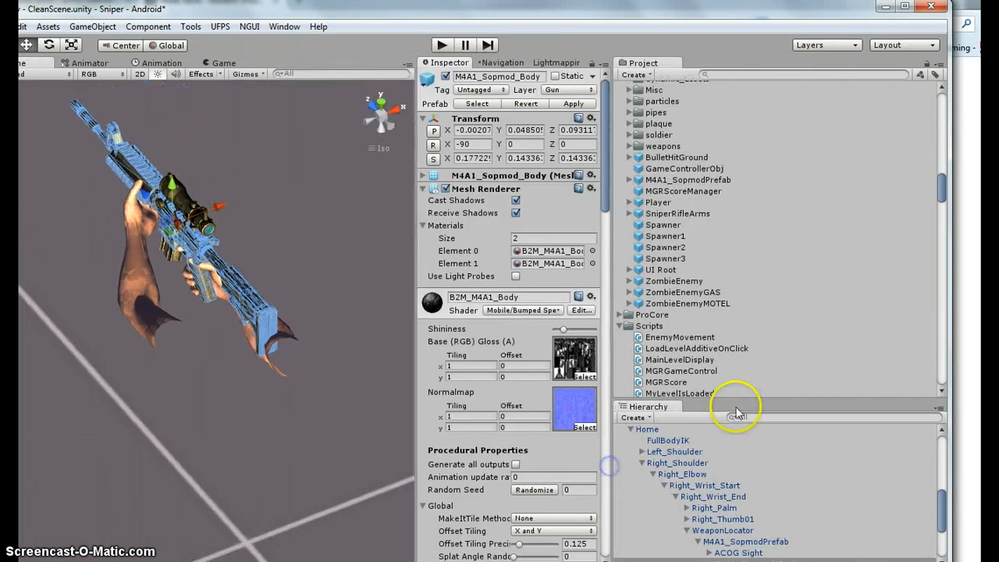
drag(742, 402, 738, 247)
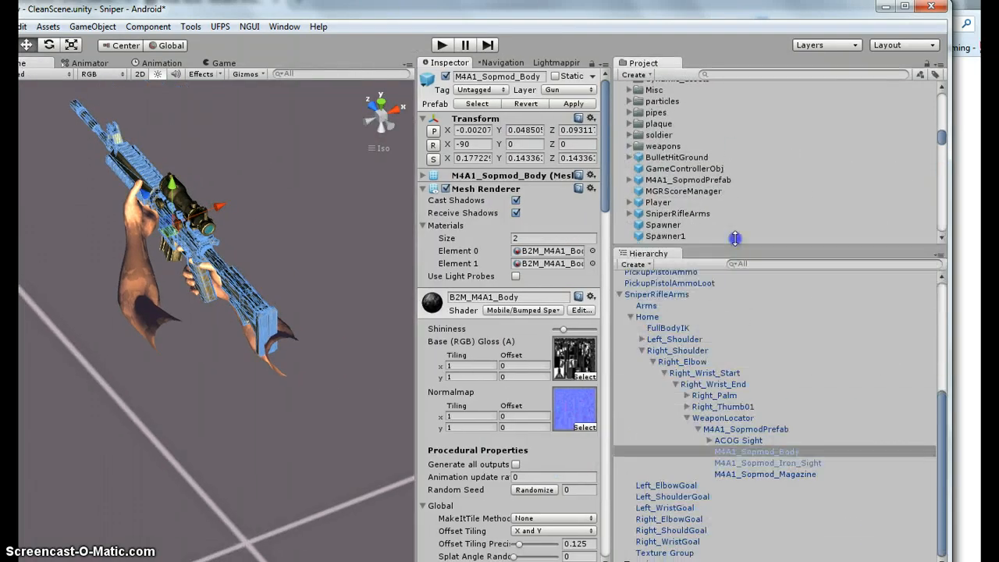
- Trace the SniperRifleArms bone chain from Home through the right shoulder, elbow and wrist to the WeaponLocator holding the rifle
click(647, 316)
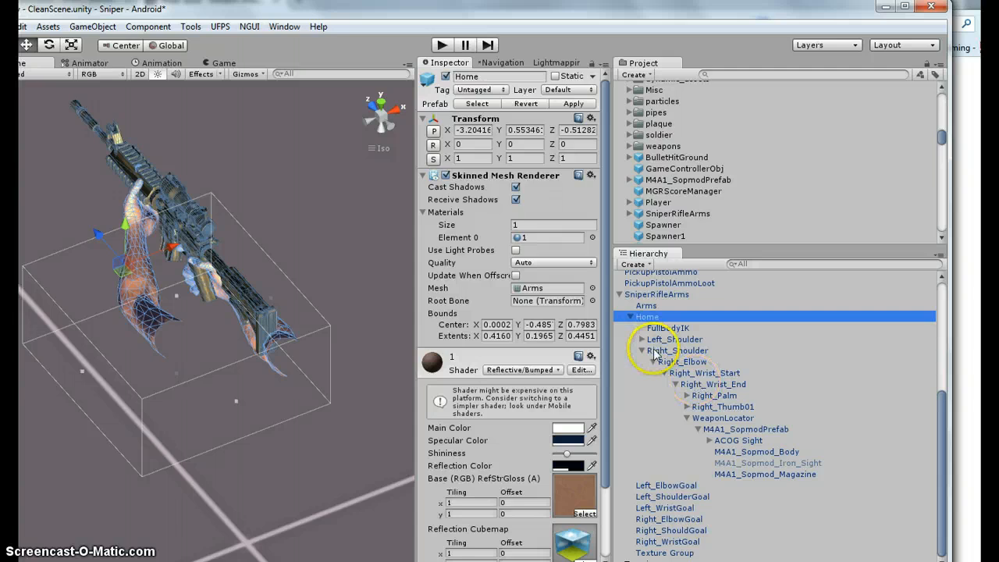
click(675, 352)
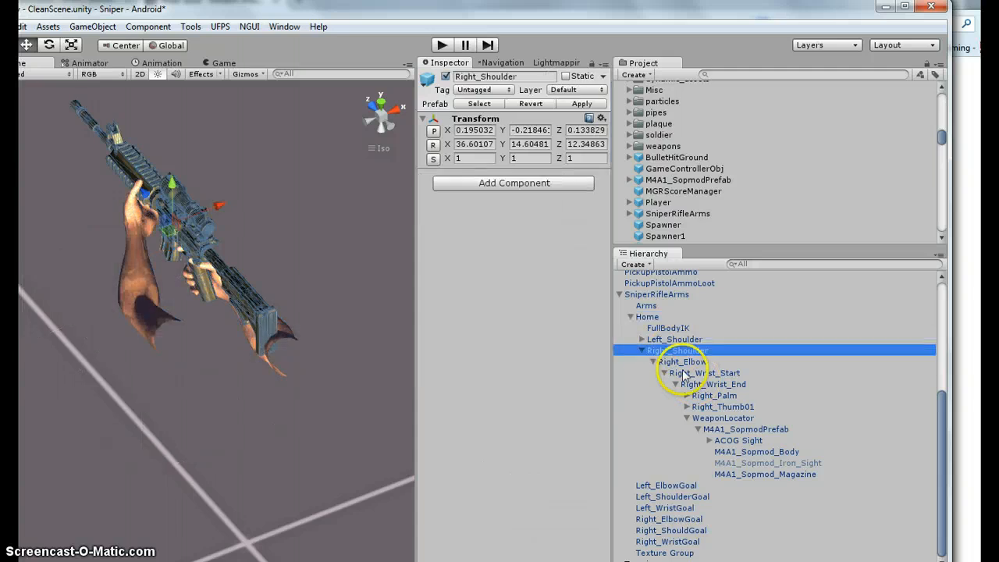
click(681, 362)
click(704, 373)
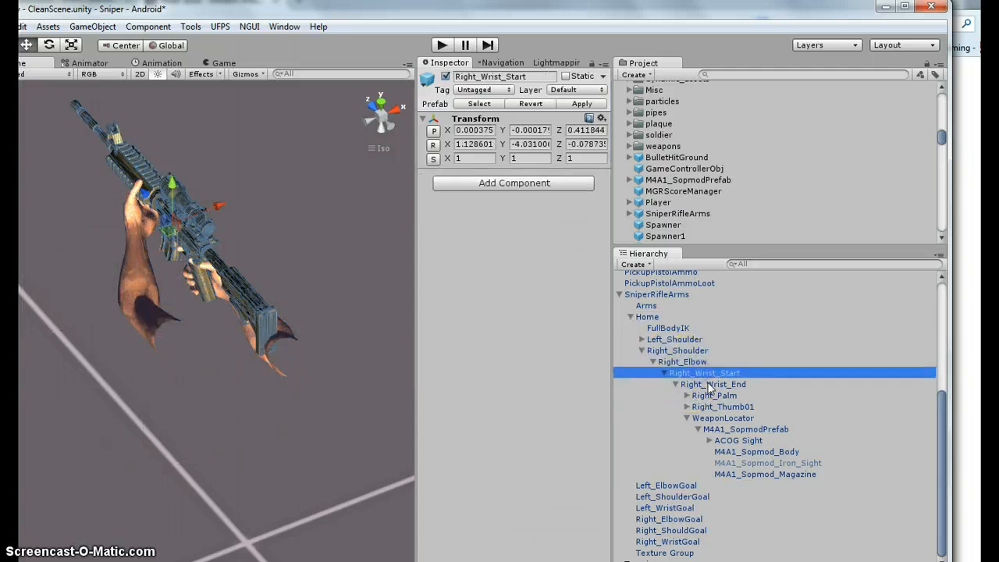
click(711, 384)
click(716, 420)
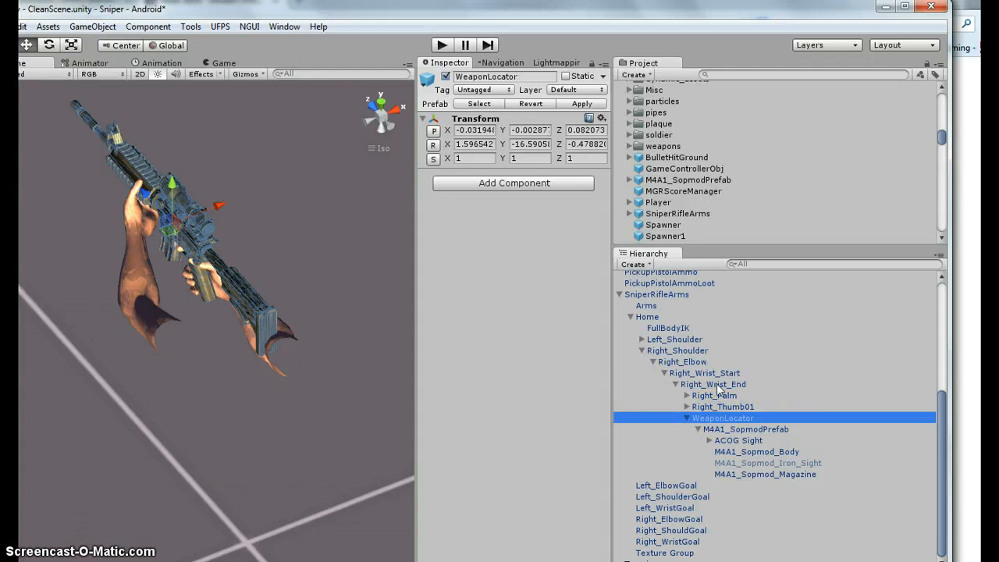
click(716, 385)
click(726, 419)
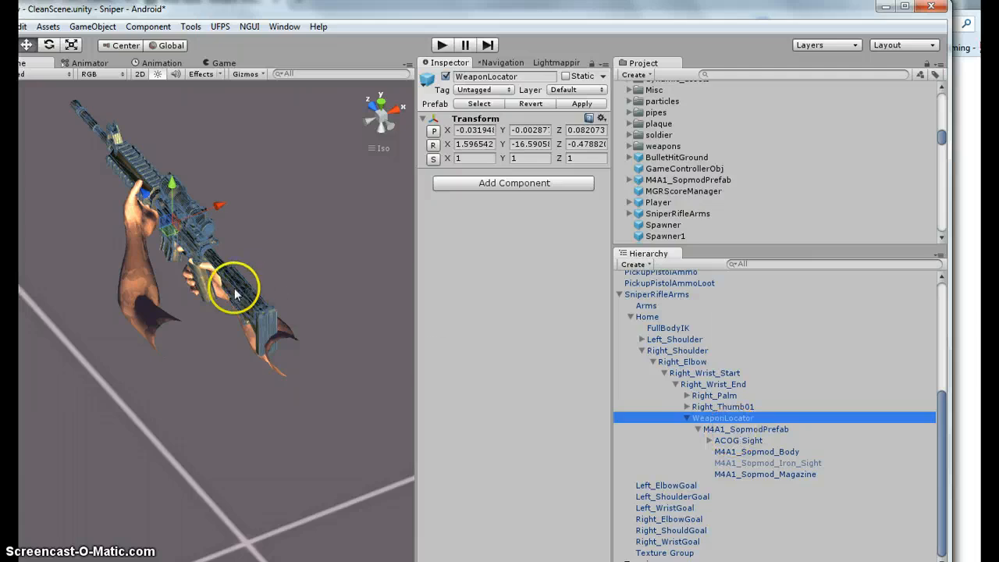
- Rotate the Right_Thumb01 bone to about 9.72, -59.40, 96.99 degrees to adjust the right hand's grip
alt+drag(245, 374, 313, 295)
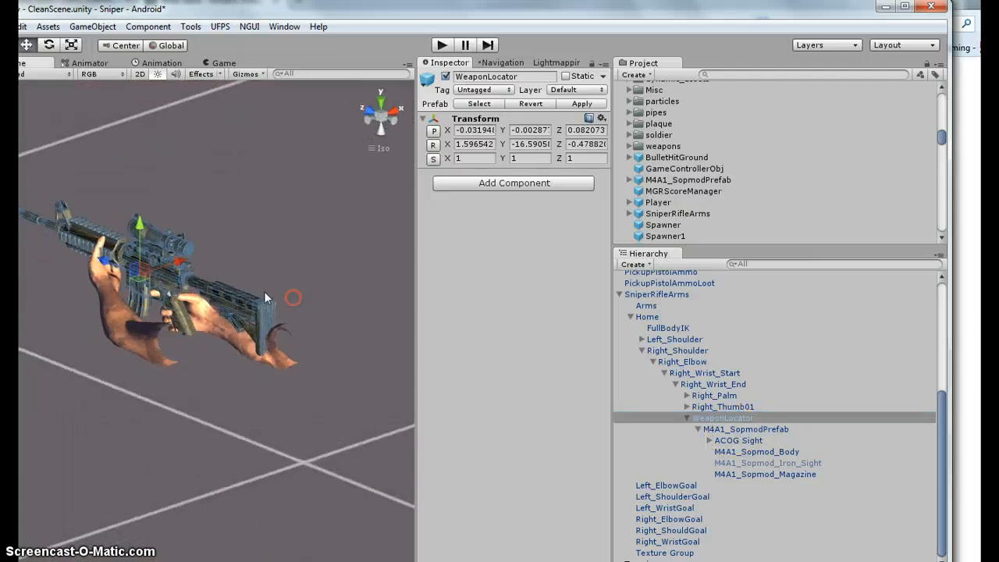
middle_drag(301, 298, 343, 264)
scroll(314, 305, up, 5)
alt+drag(314, 304, 286, 327)
drag(417, 295, 519, 297)
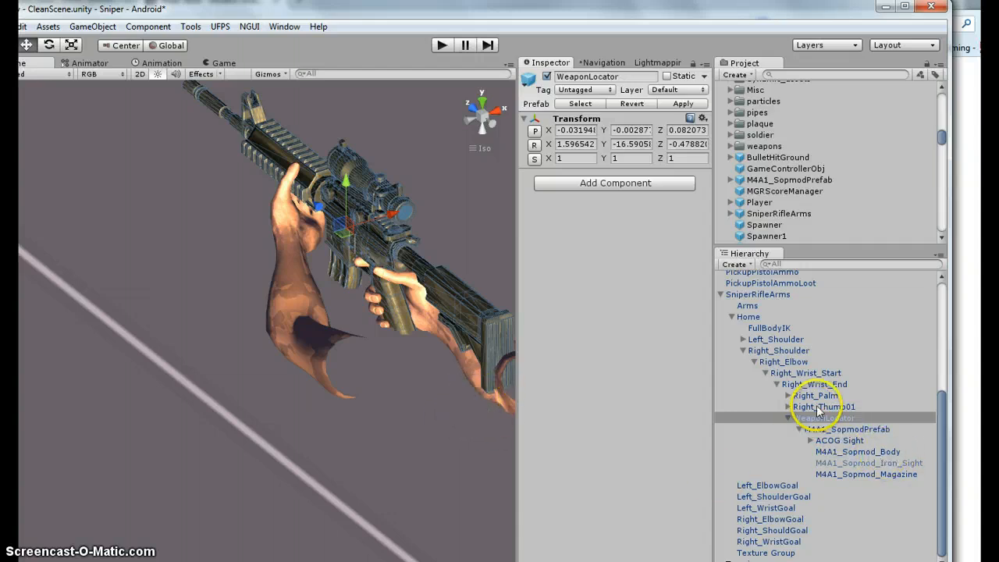
click(737, 407)
alt+drag(422, 396, 132, 384)
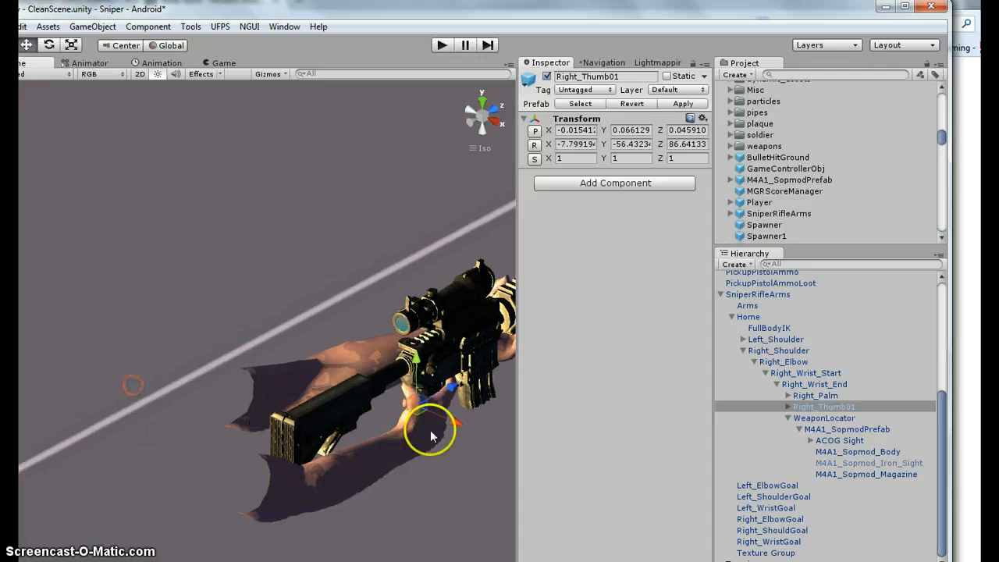
alt+drag(432, 437, 304, 365)
alt+drag(388, 438, 358, 373)
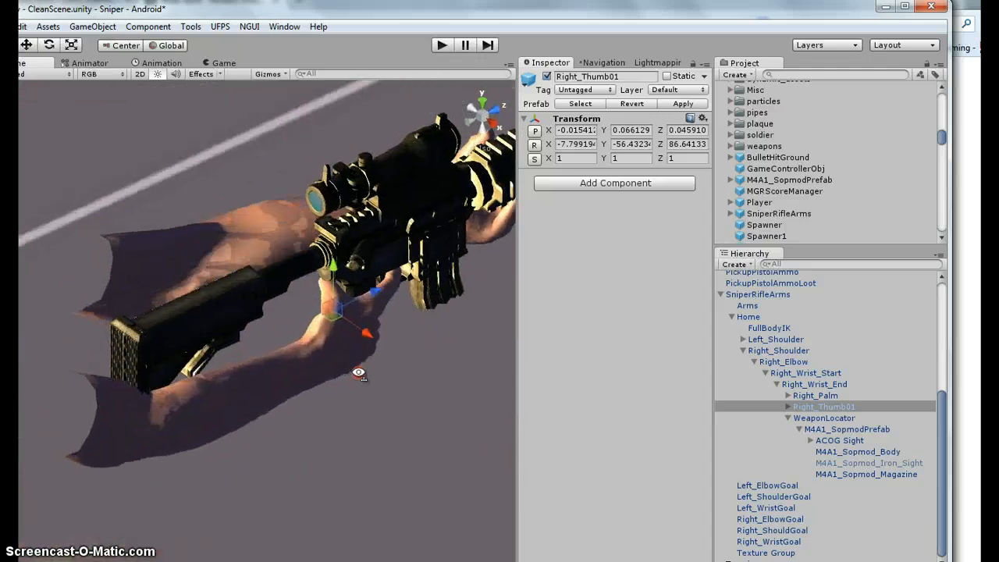
key(e)
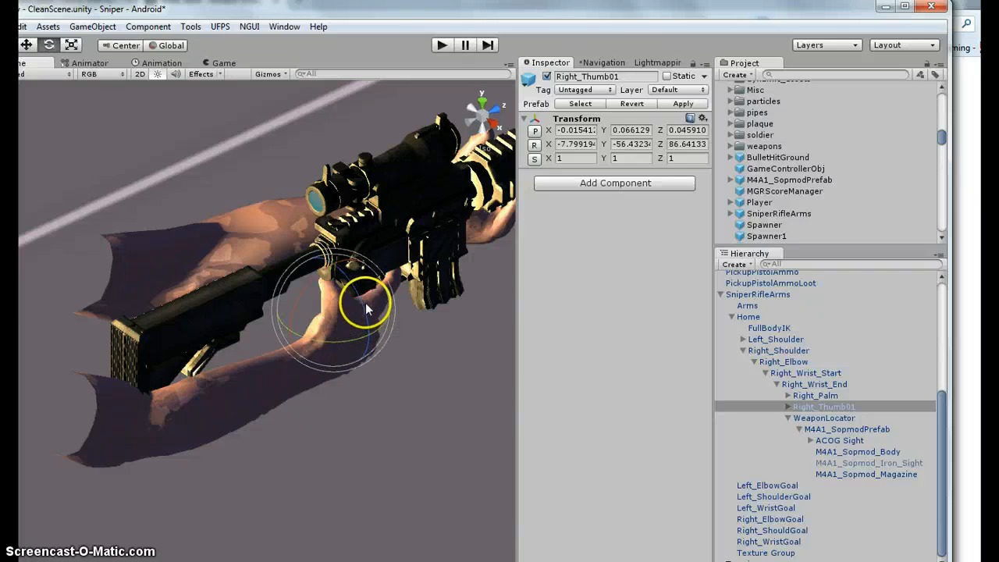
drag(365, 303, 347, 271)
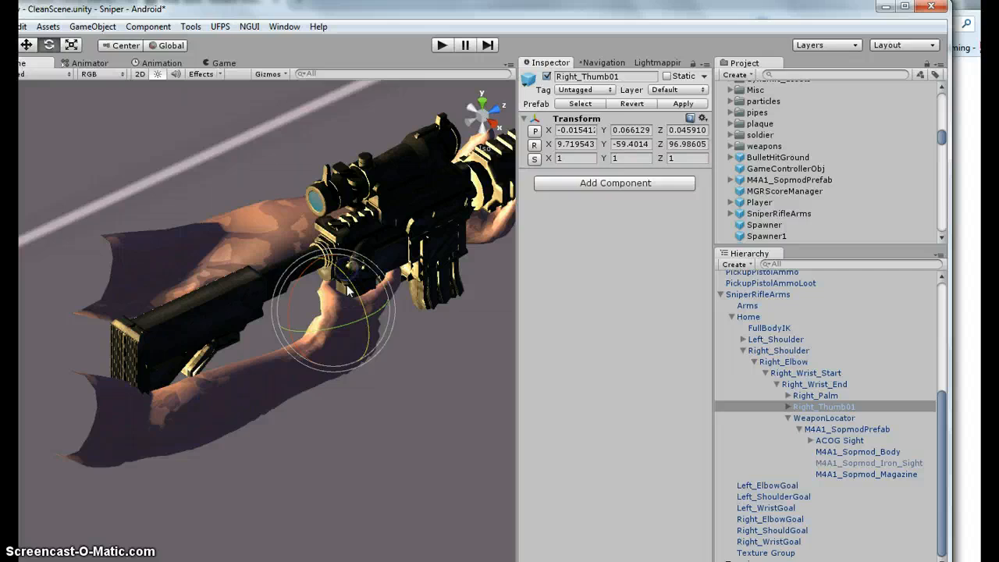
- Expand Left_Shoulder and examine the Left_Shoulder and Left_Elbow bones and the left arm's pose from several angles
alt+drag(299, 384, 595, 482)
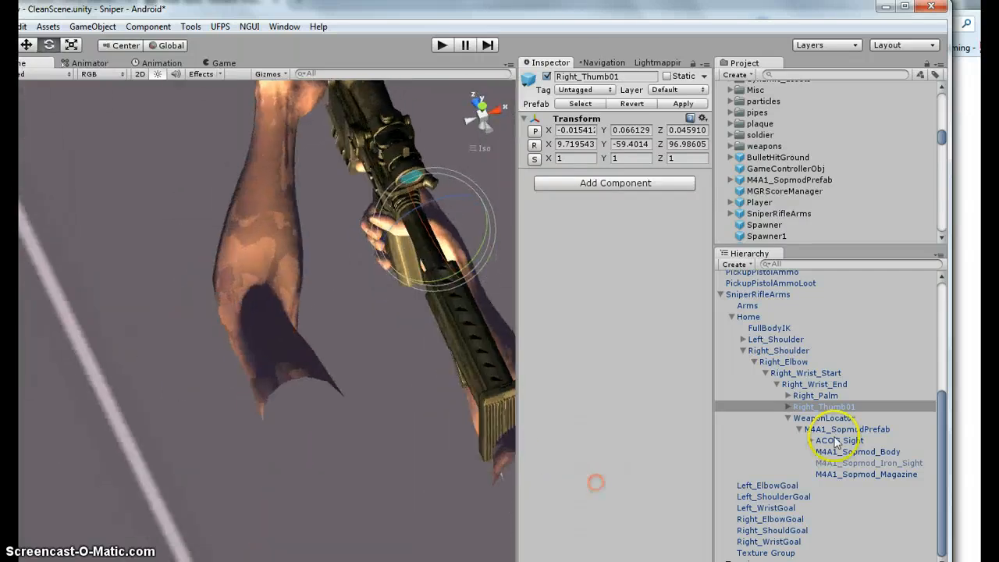
click(743, 339)
click(761, 341)
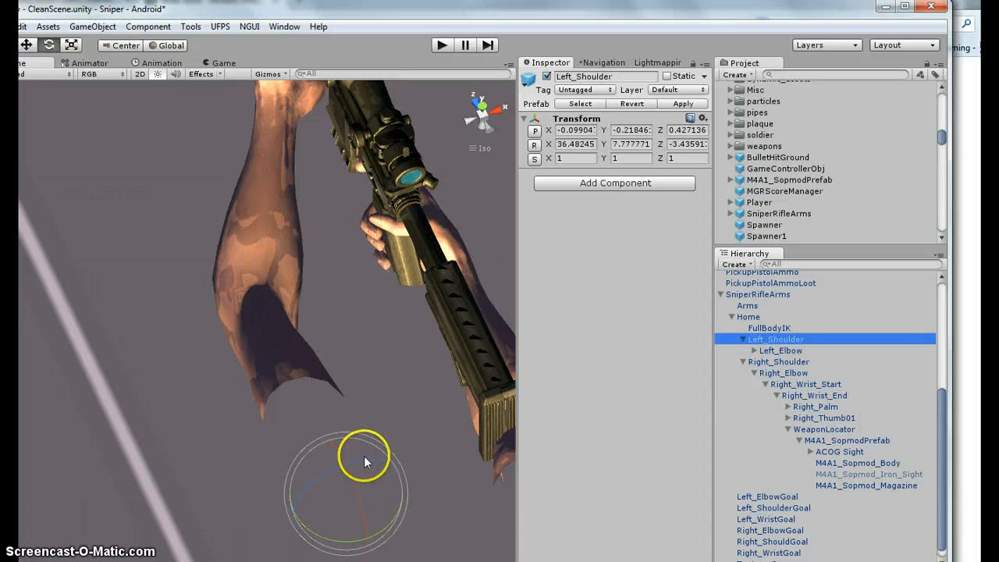
key(w)
click(783, 351)
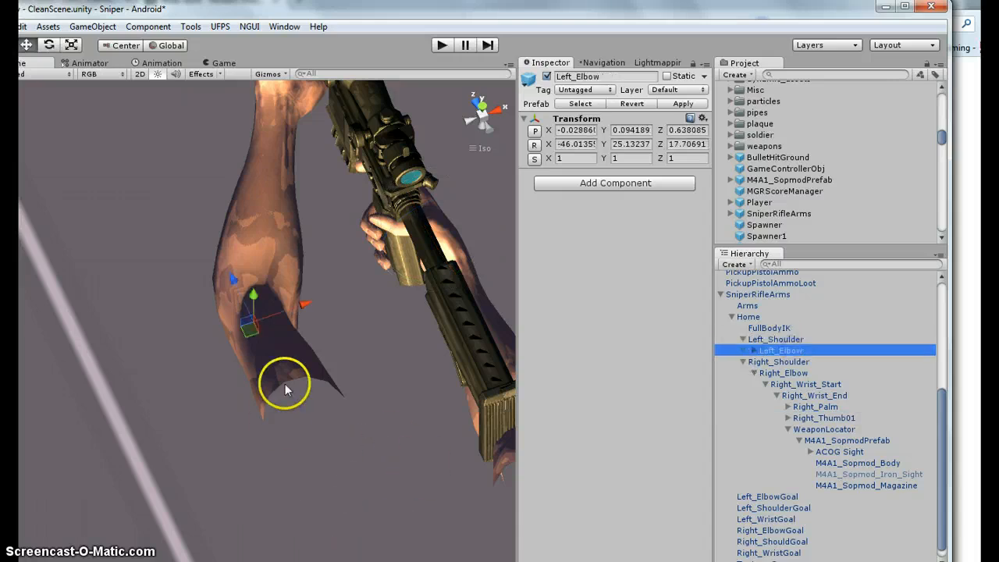
alt+drag(285, 384, 563, 373)
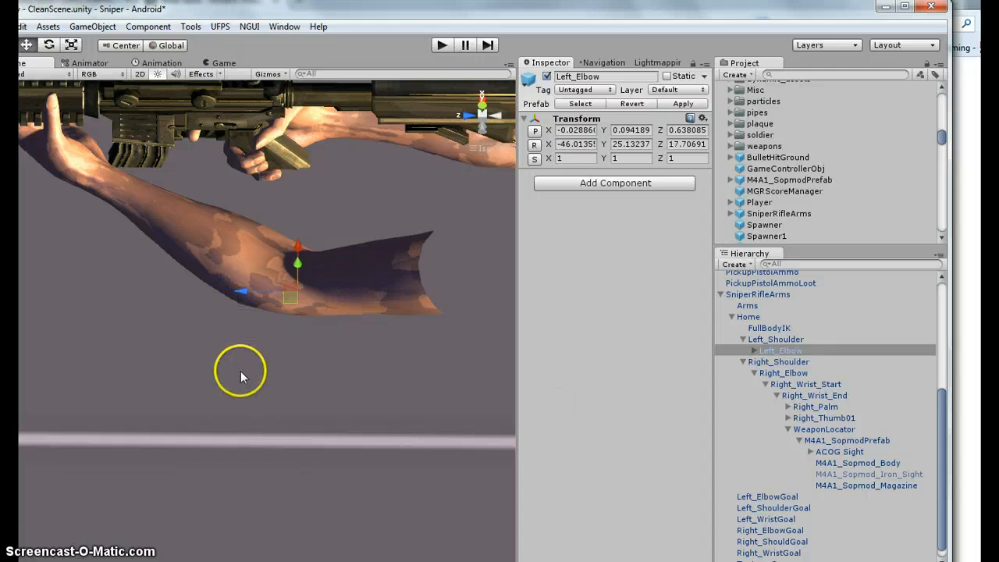
alt+drag(241, 371, 189, 244)
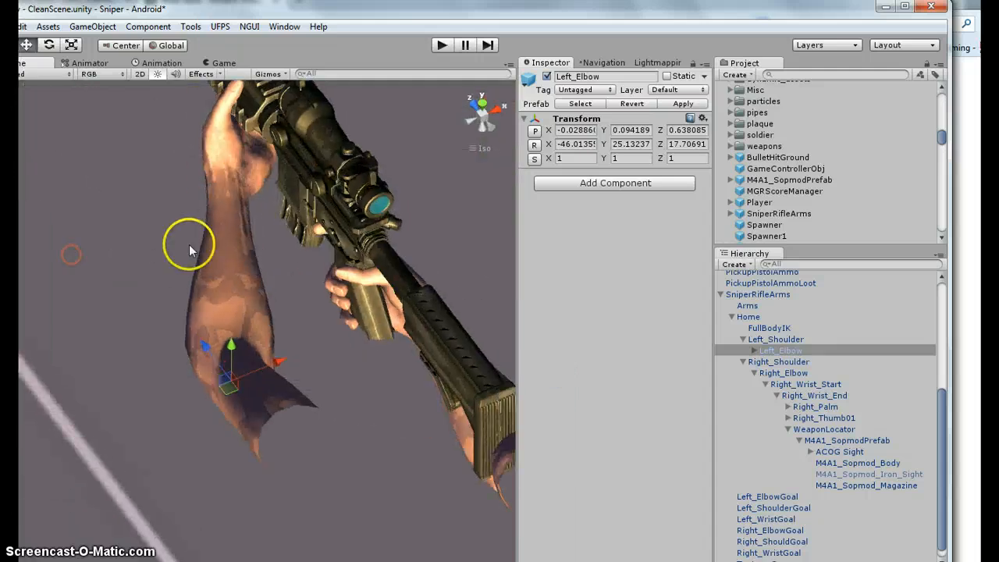
alt+drag(322, 335, 357, 253)
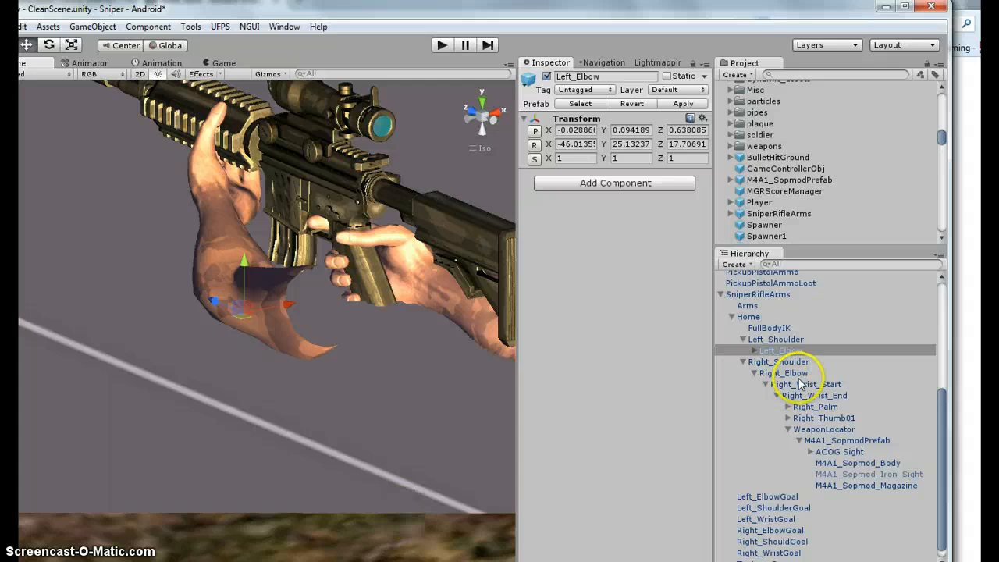
- Delete SniperRifleArms from the scene, and open the 5Sniper weapon's settings in a wider Inspector
click(744, 296)
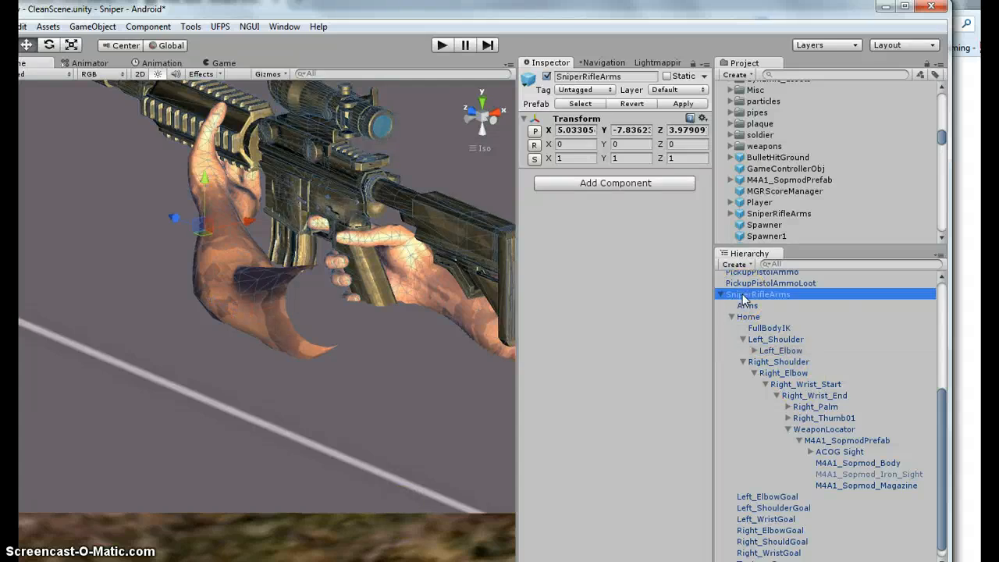
key(Delete)
click(765, 345)
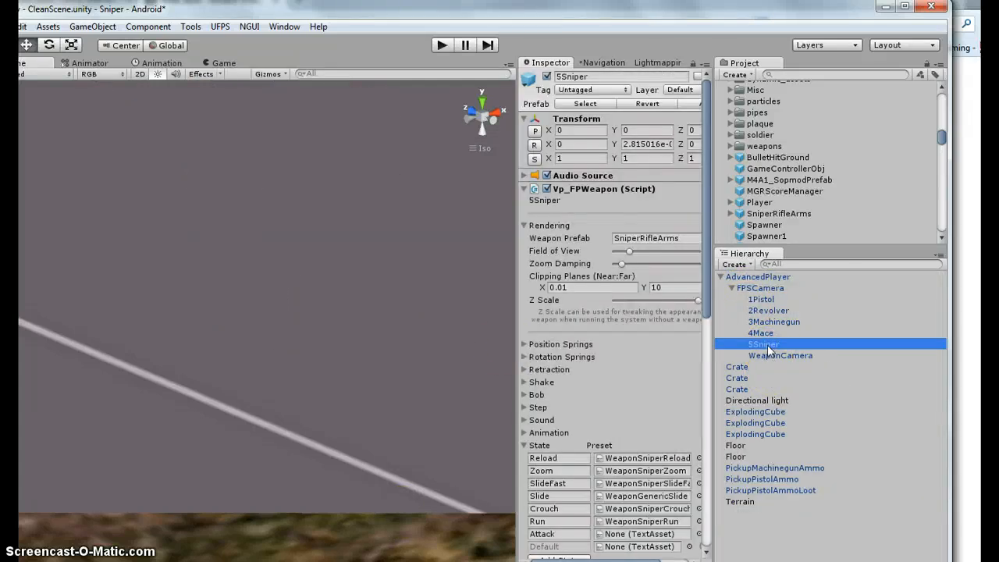
drag(515, 350, 326, 348)
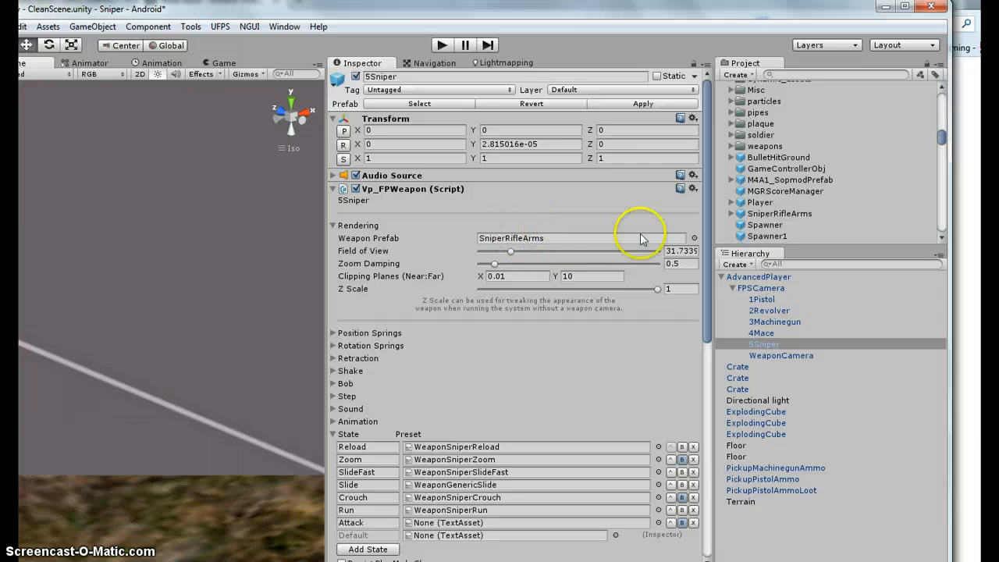
- Check the Weapon Prefab assignment in 5Sniper's Rendering settings and its object picker, leaving SniperRifleArms assigned
click(342, 226)
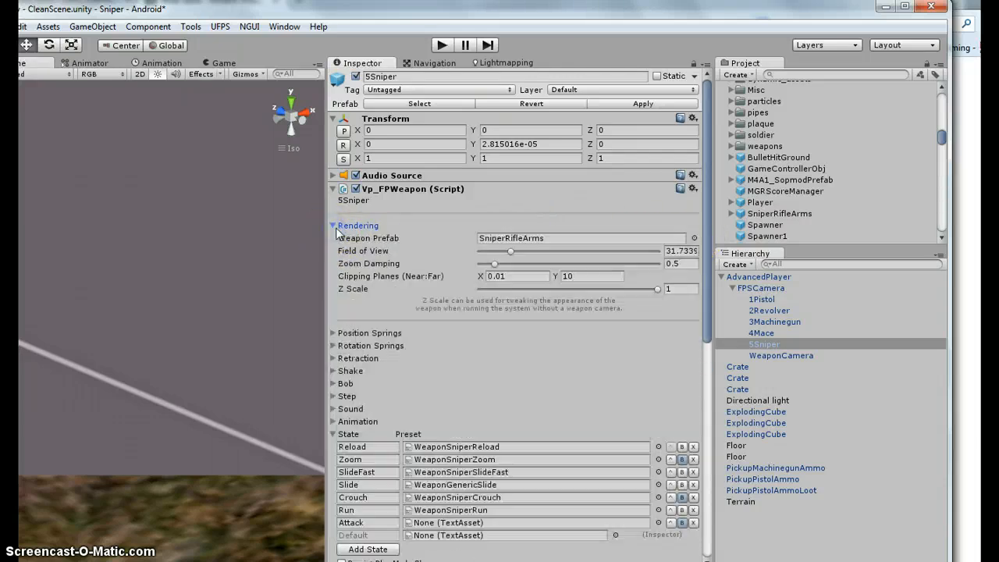
click(693, 238)
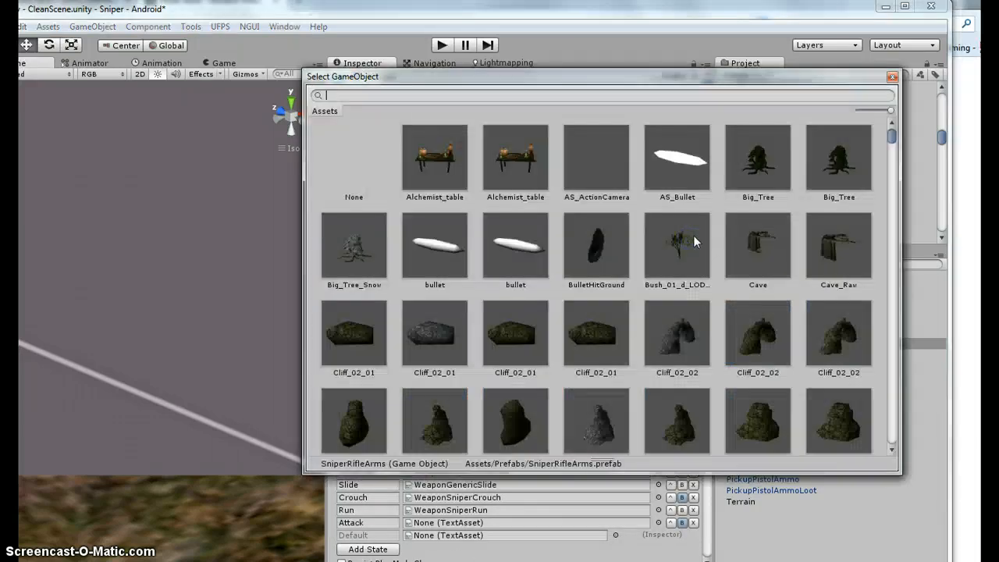
click(892, 76)
click(693, 238)
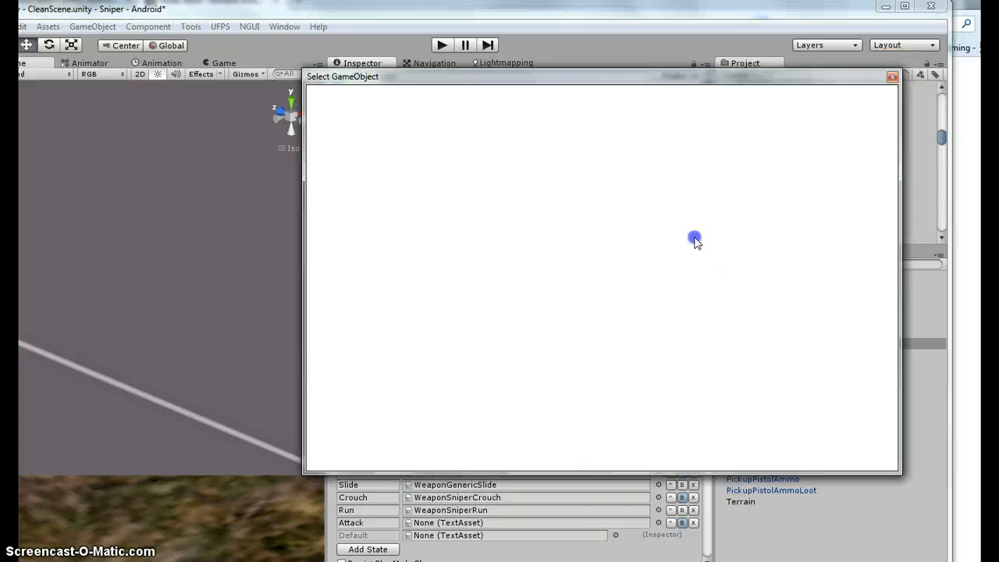
click(892, 76)
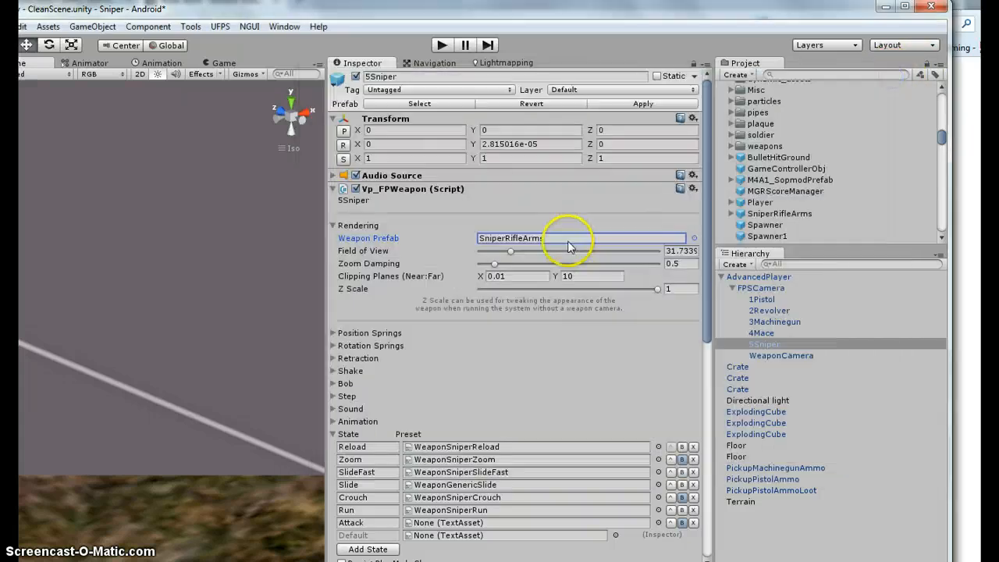
click(568, 240)
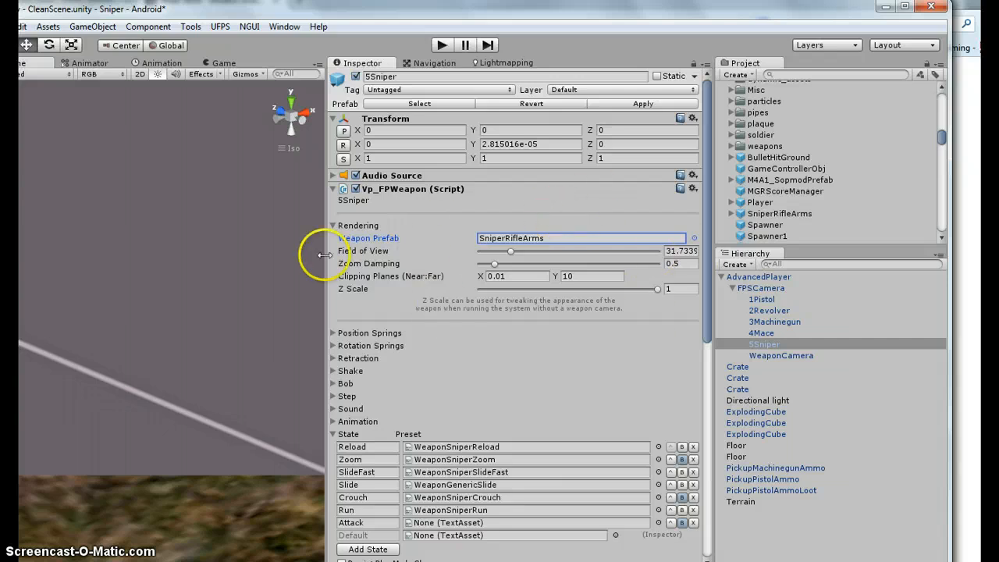
- Review 5Sniper's state presets, reloader, item identifier and Sniper Script components, and compare them with the 4Mace components
click(333, 226)
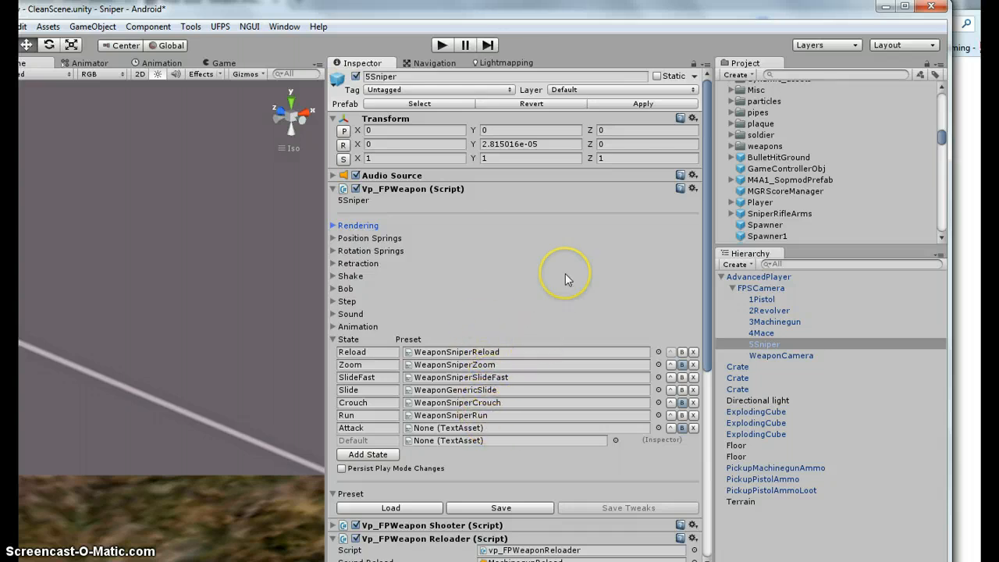
scroll(565, 273, down, 5)
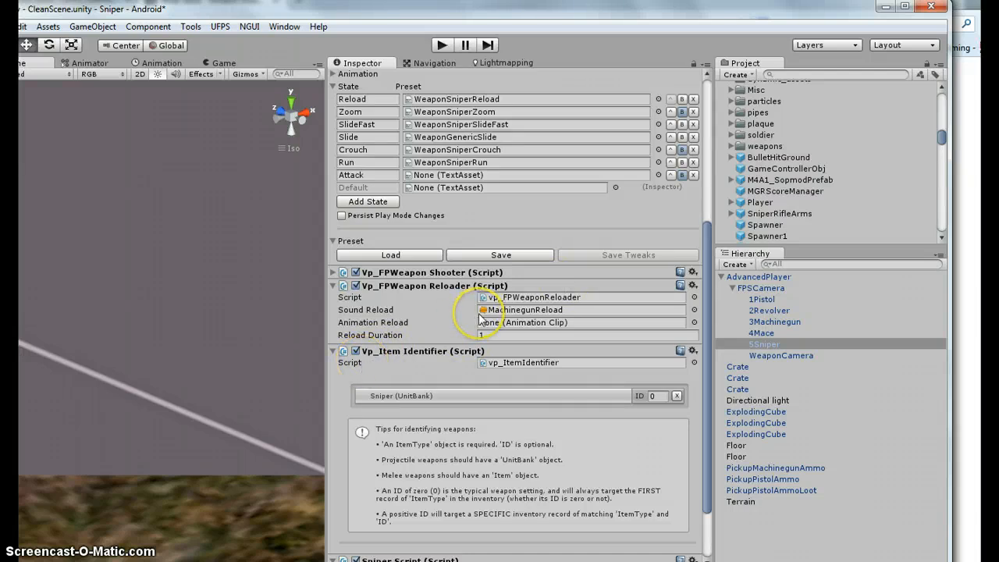
scroll(479, 319, down, 3)
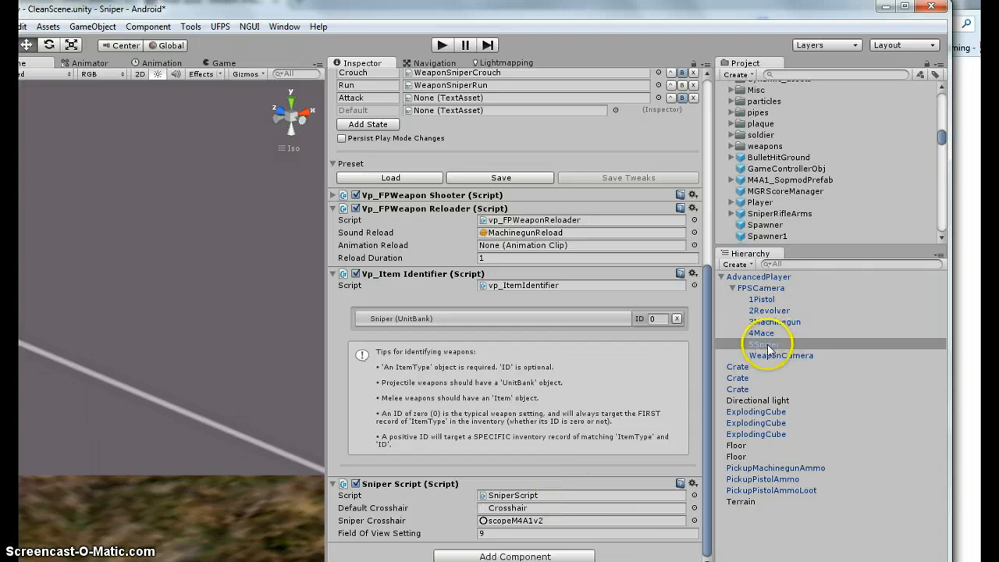
click(759, 333)
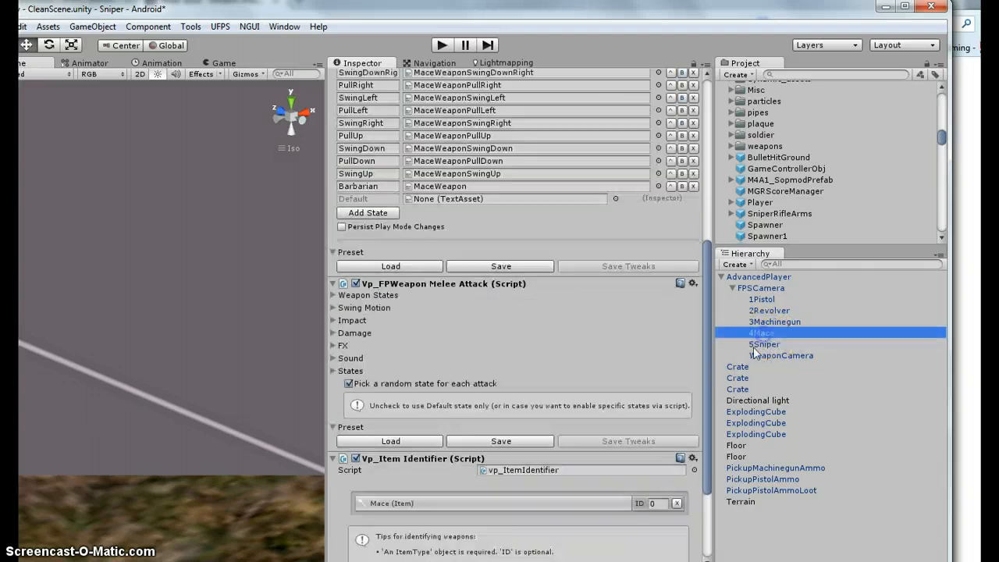
scroll(538, 482, down, 3)
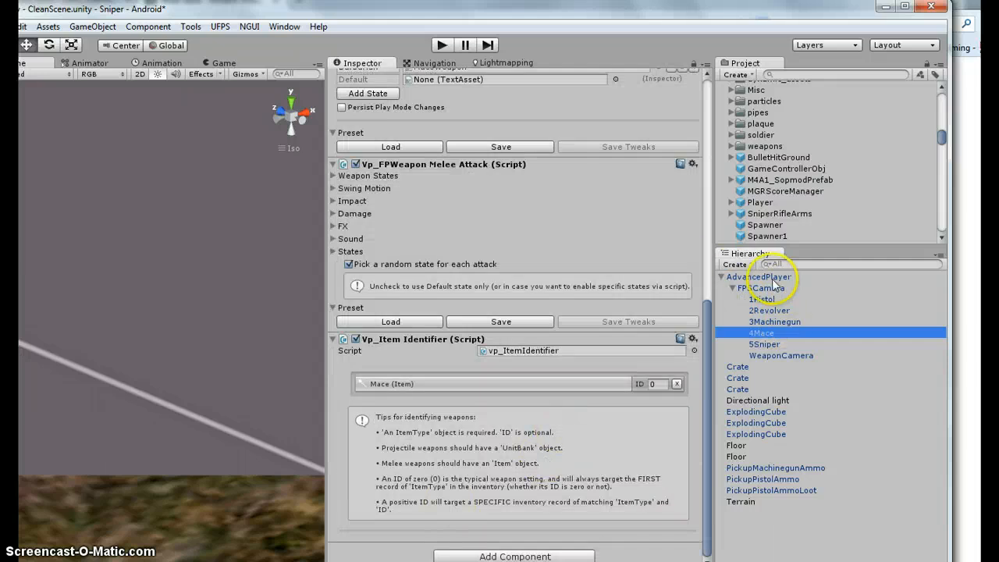
- Return to 5Sniper's Sniper Script component, and switch to MonoDevelop to view SniperScript.cs
click(766, 344)
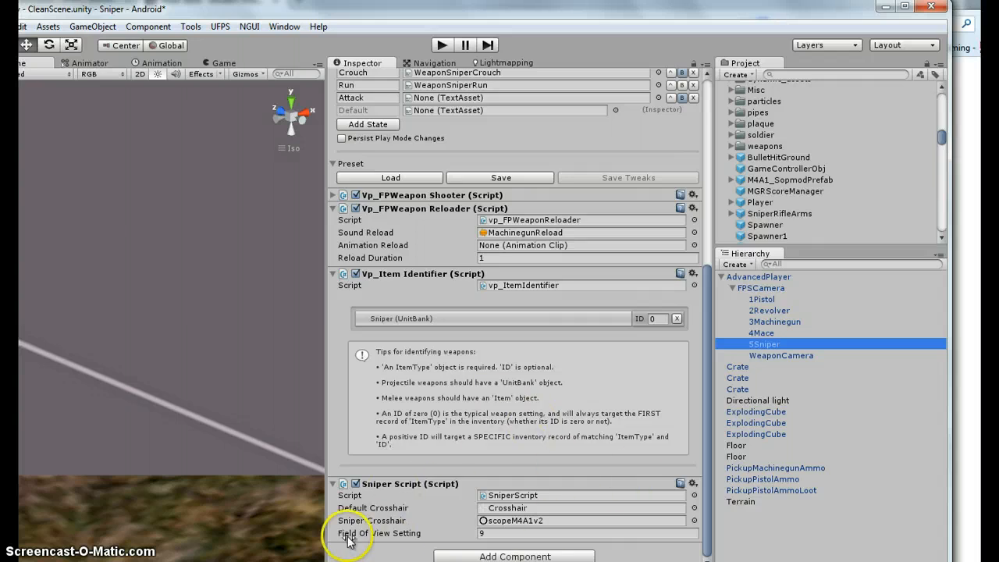
key(alt+Tab)
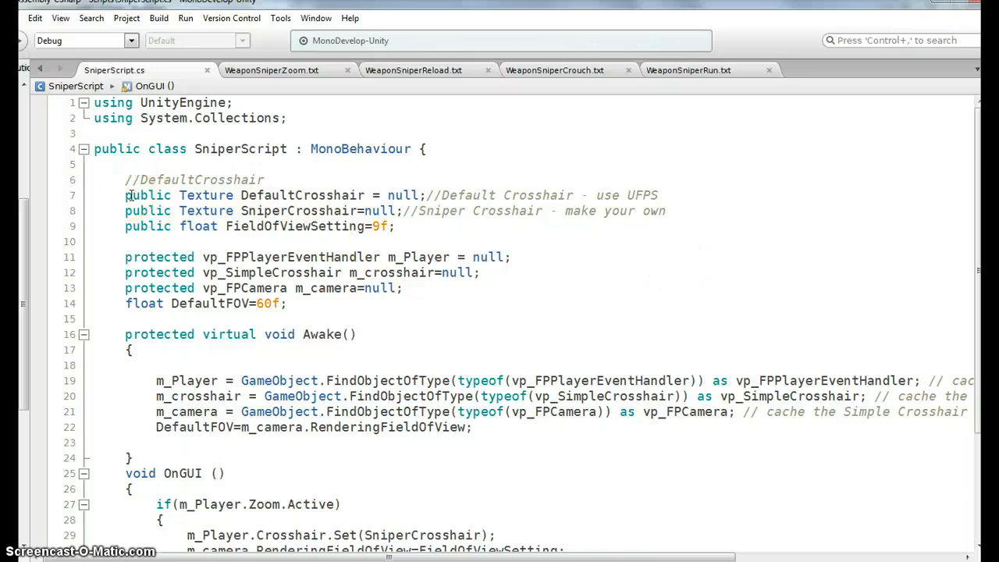
- Review the variable declarations in SniperScript.cs, from the crosshair textures and FieldOfViewSetting to the UFPS component references and DefaultFOV
double_click(290, 196)
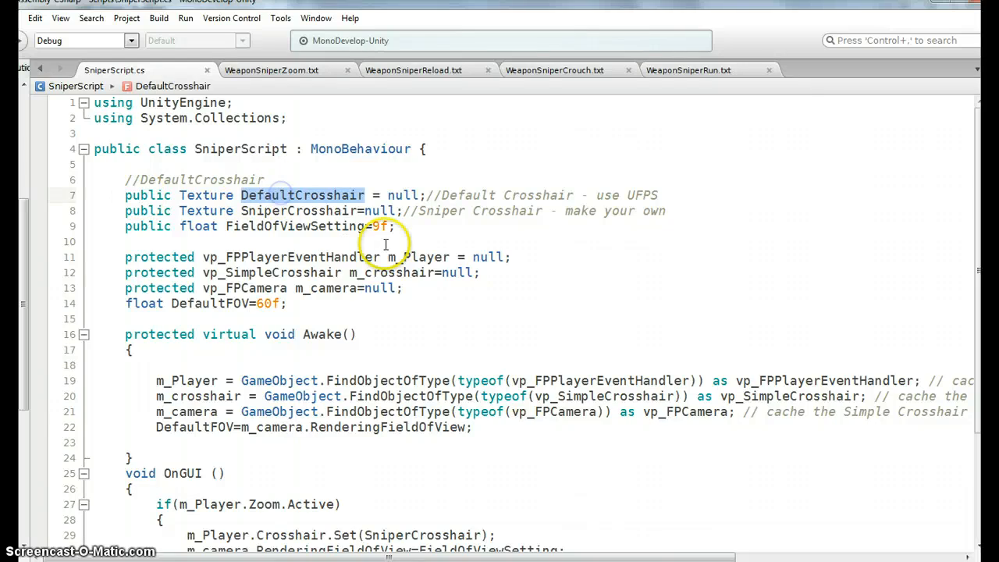
double_click(281, 212)
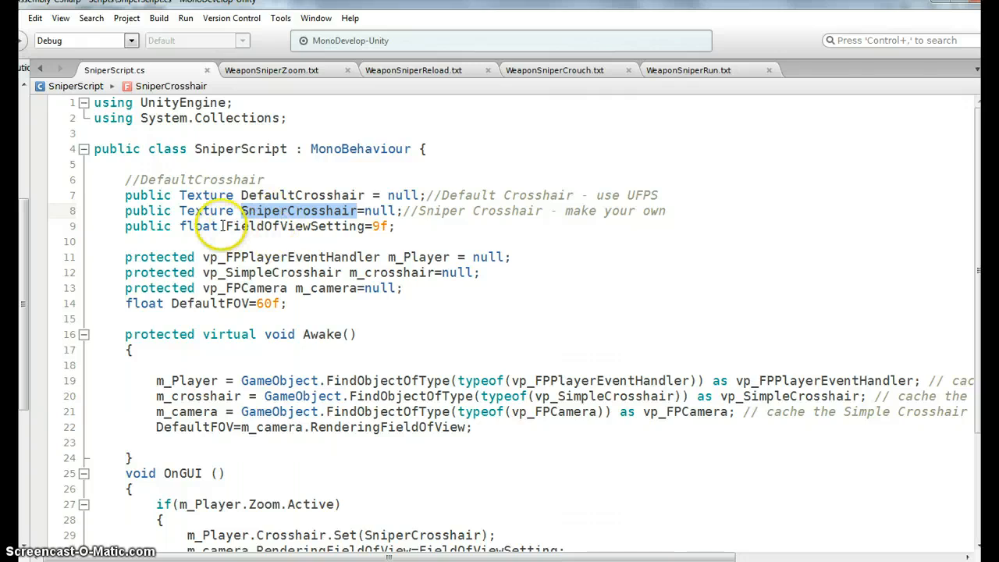
double_click(299, 226)
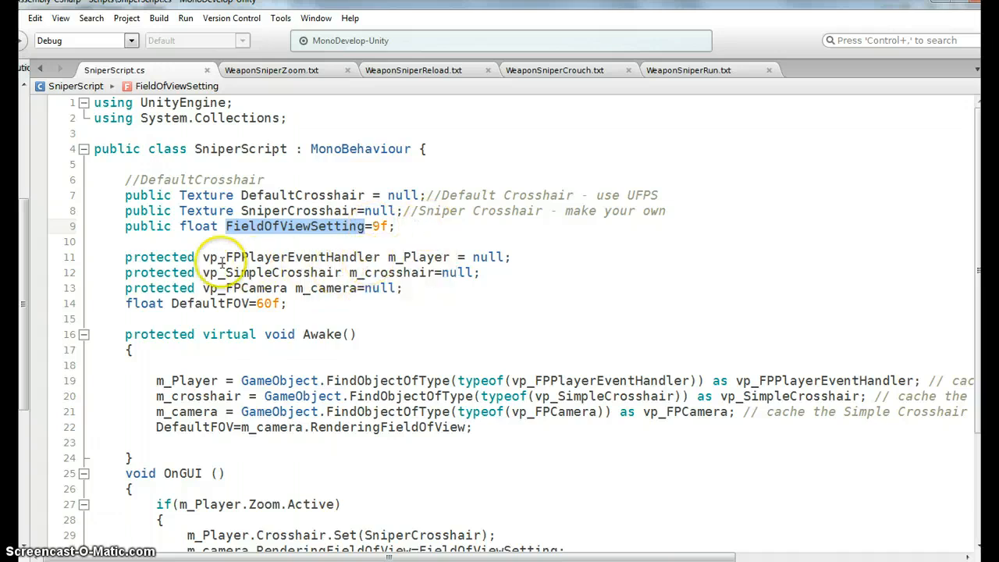
drag(201, 257, 379, 257)
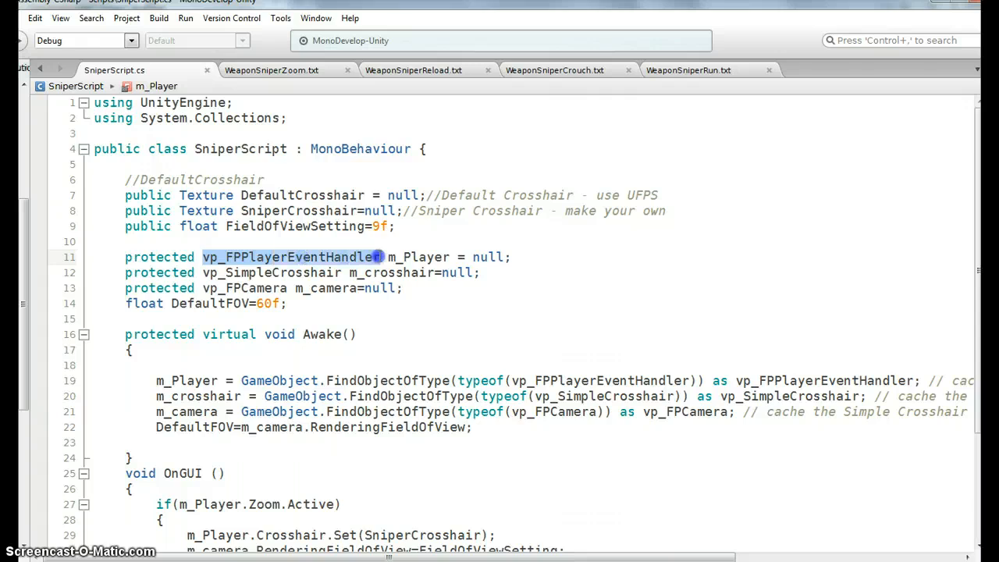
drag(201, 272, 330, 272)
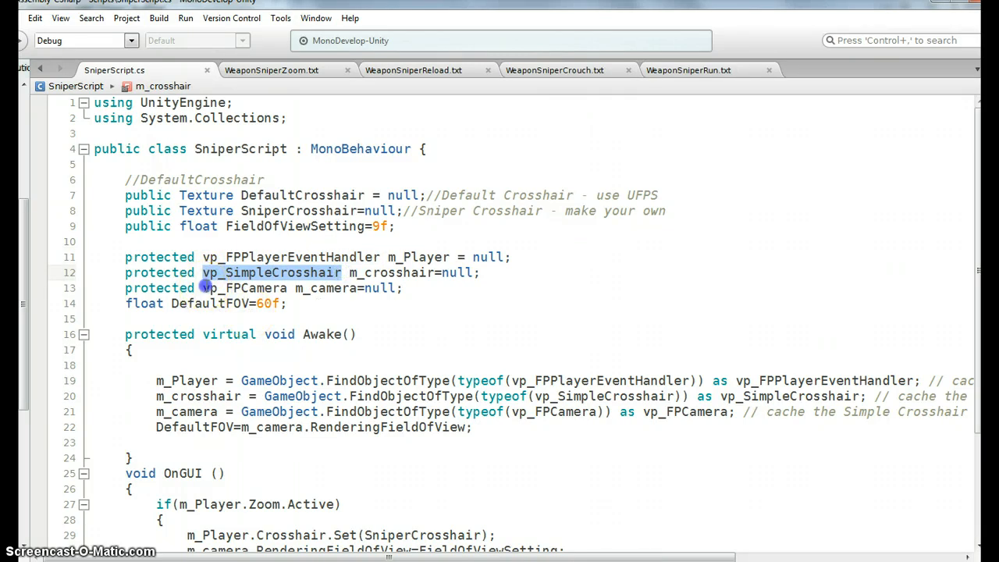
drag(203, 288, 286, 288)
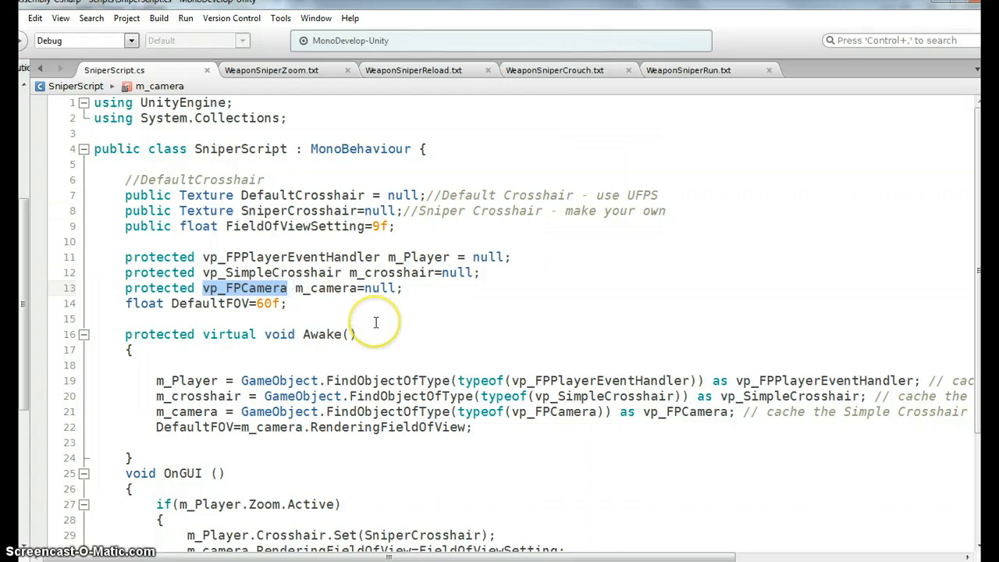
double_click(205, 303)
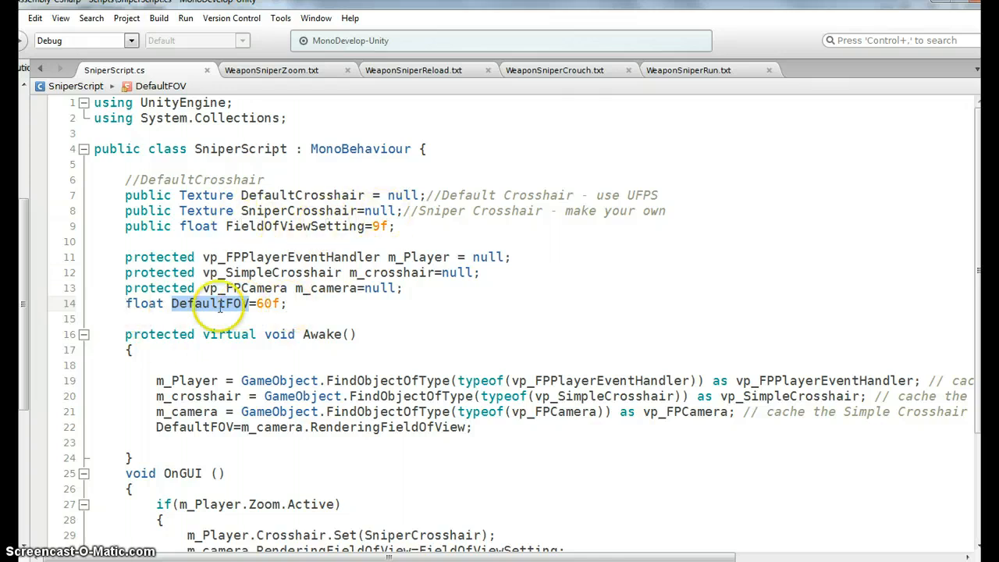
drag(287, 303, 127, 303)
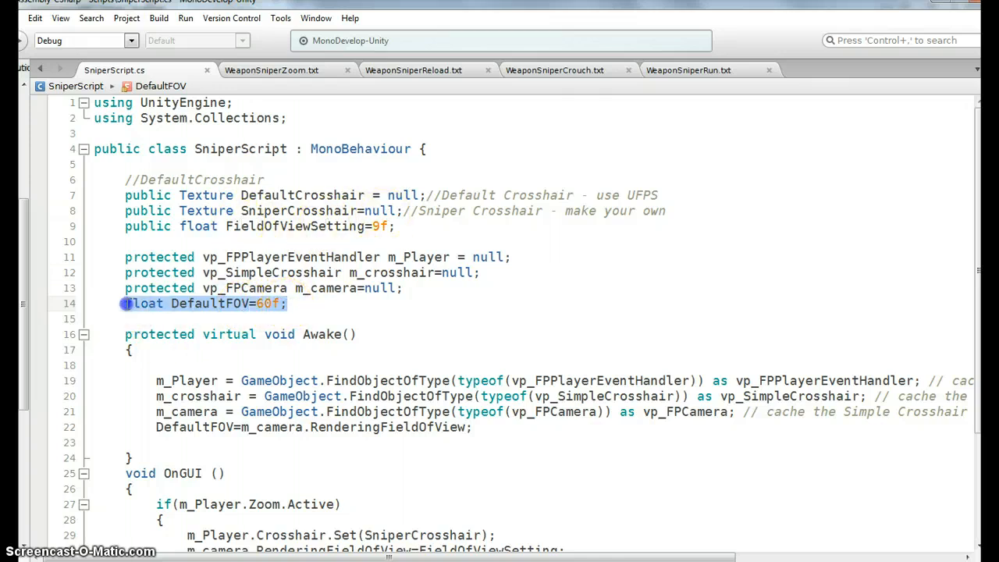
- Examine how the Awake method caches the player, crosshair and camera and stores RenderingFieldOfView in DefaultFOV
drag(156, 380, 414, 381)
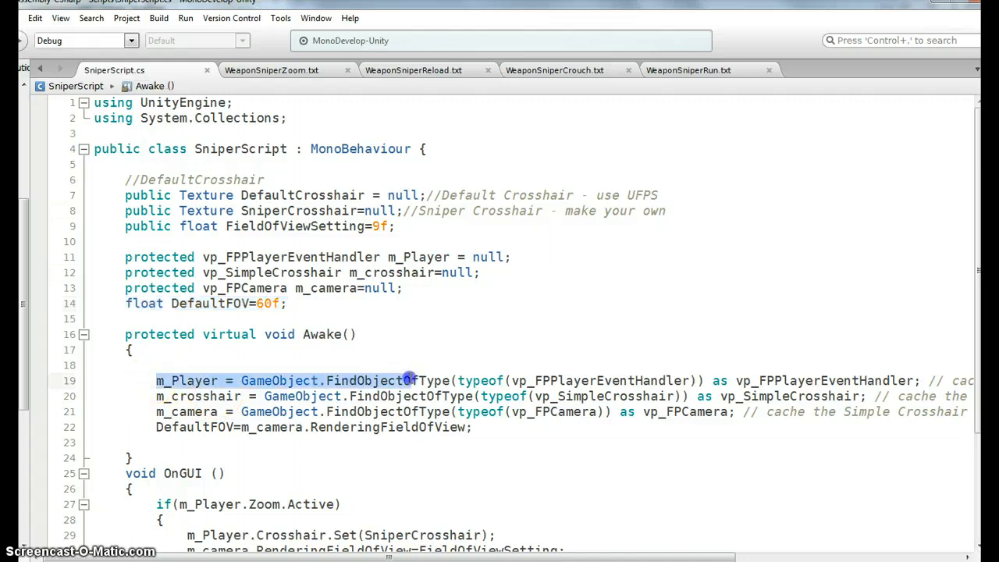
drag(156, 395, 519, 412)
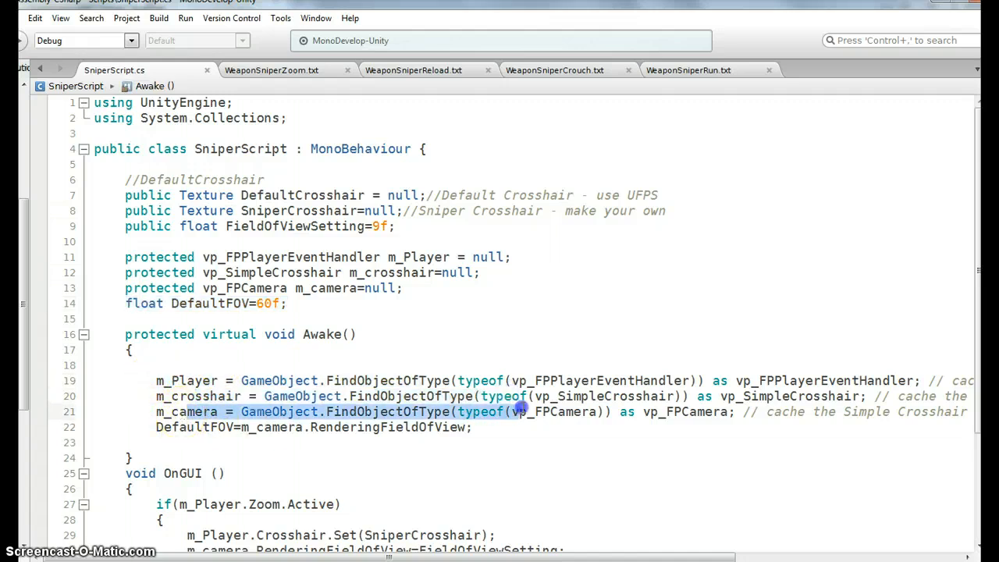
double_click(179, 427)
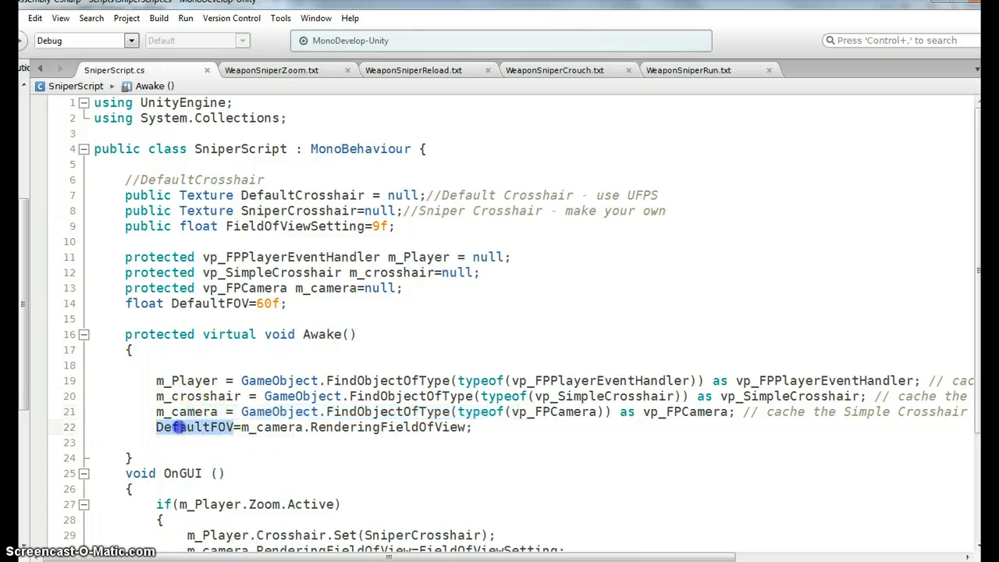
drag(260, 429, 335, 427)
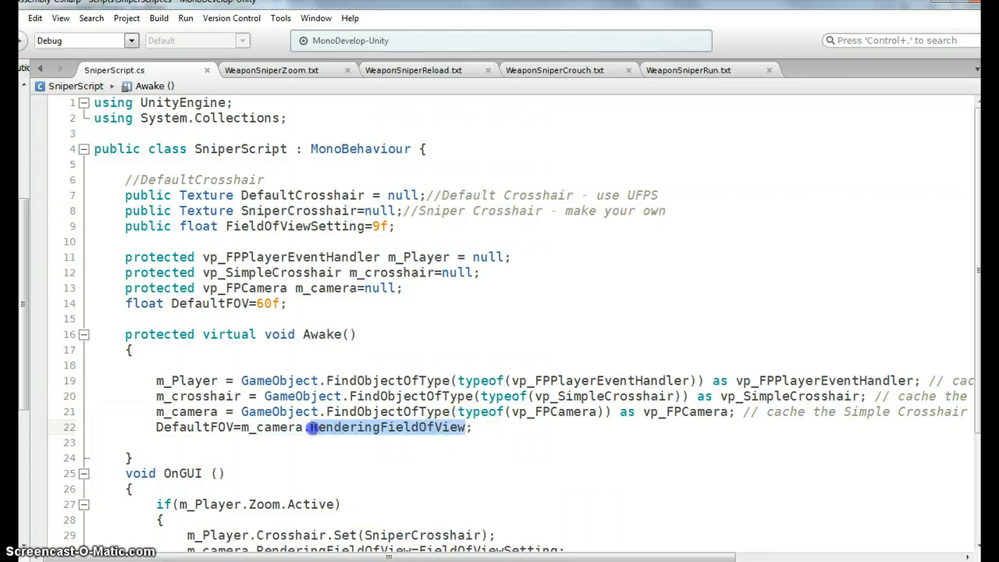
click(159, 427)
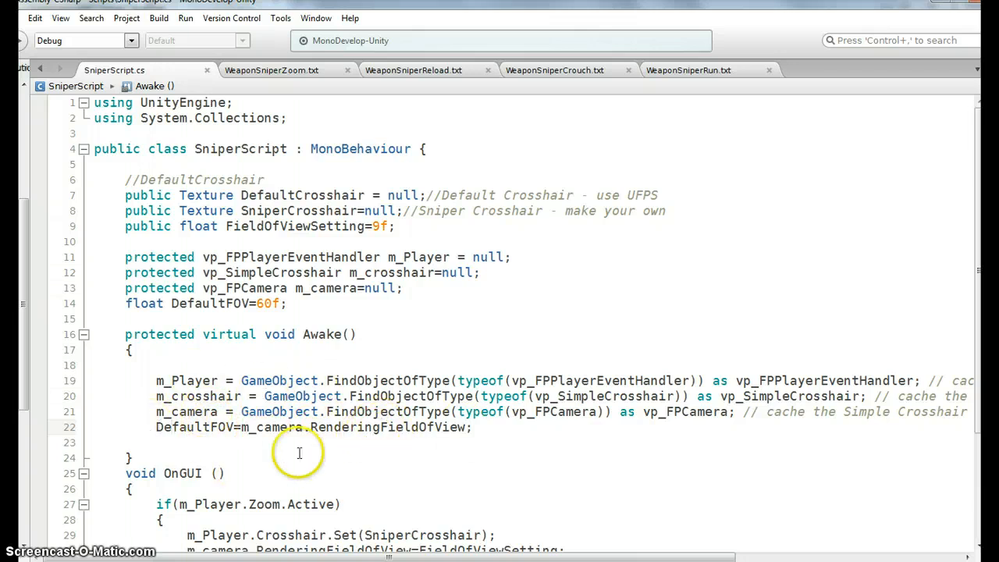
- Switch to Unity and inspect the AdvancedPlayer's event handler and Simple Crosshair components, plus the FPSCamera's vp_FPCamera script
key(alt+Tab)
scroll(619, 379, down, 2)
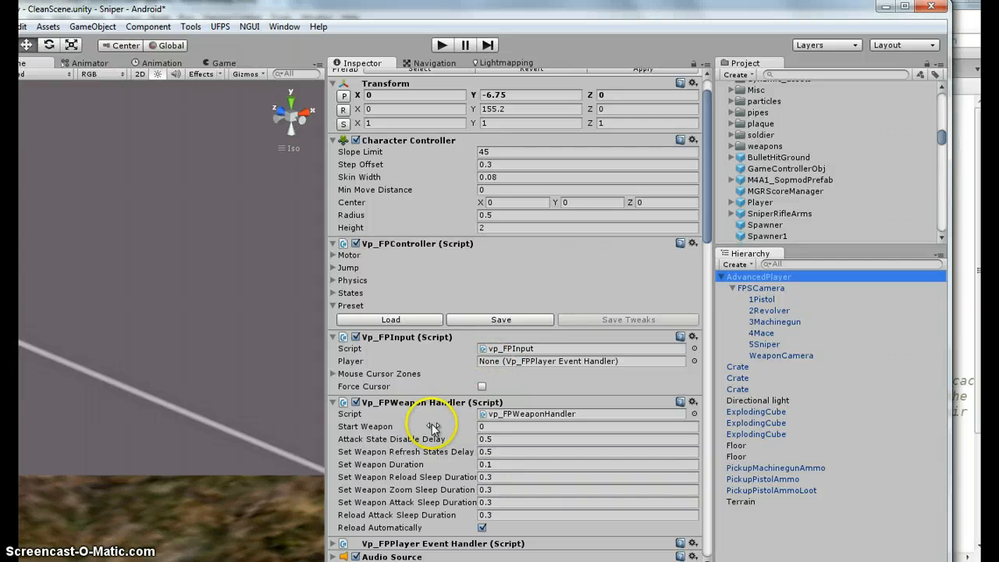
scroll(432, 427, down, 6)
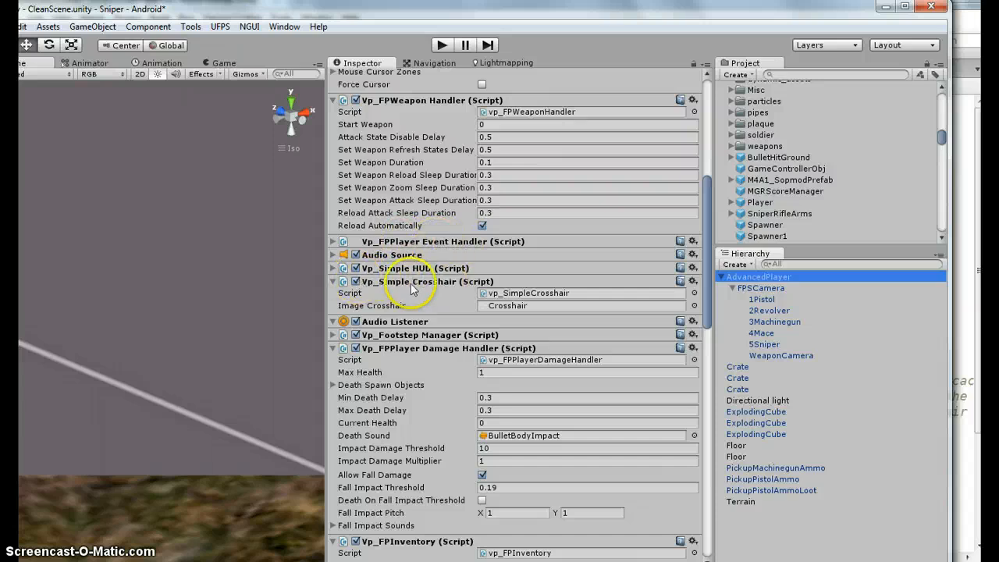
click(780, 288)
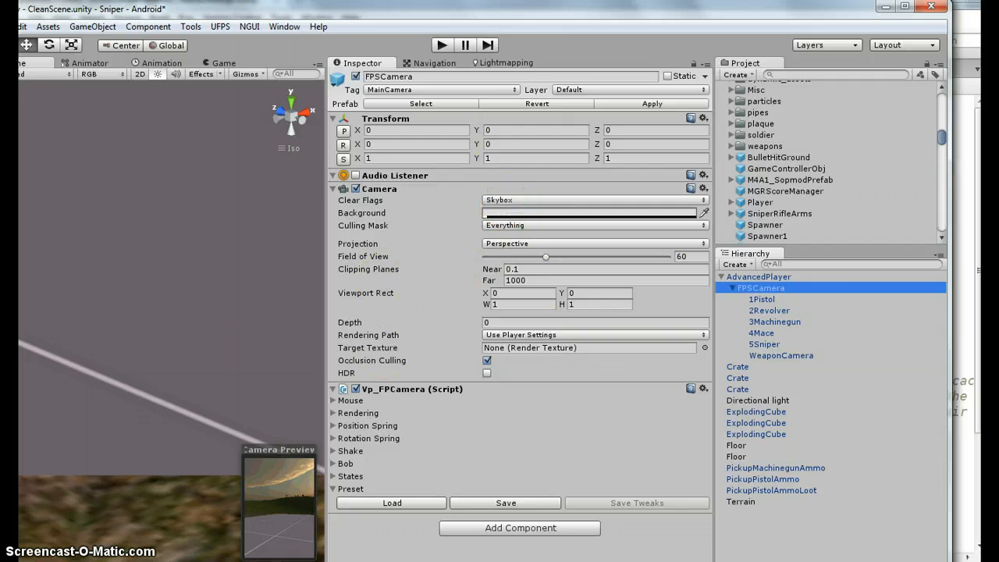
- Switch to MonoDevelop and review OnGUI's zoom-active branch, tracing SniperCrosshair and FieldOfViewSetting back to the declared field of view
key(alt+Tab)
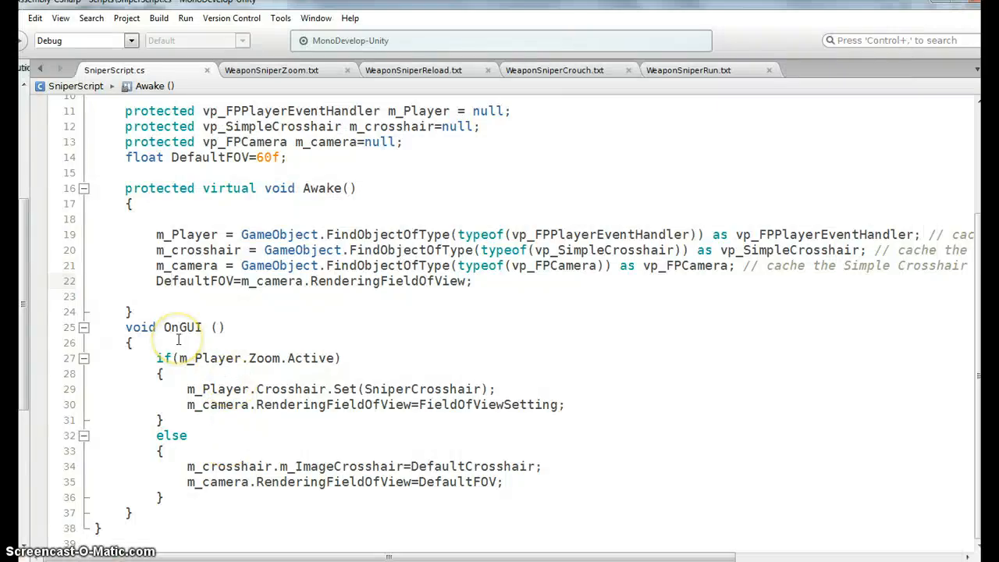
drag(126, 327, 84, 327)
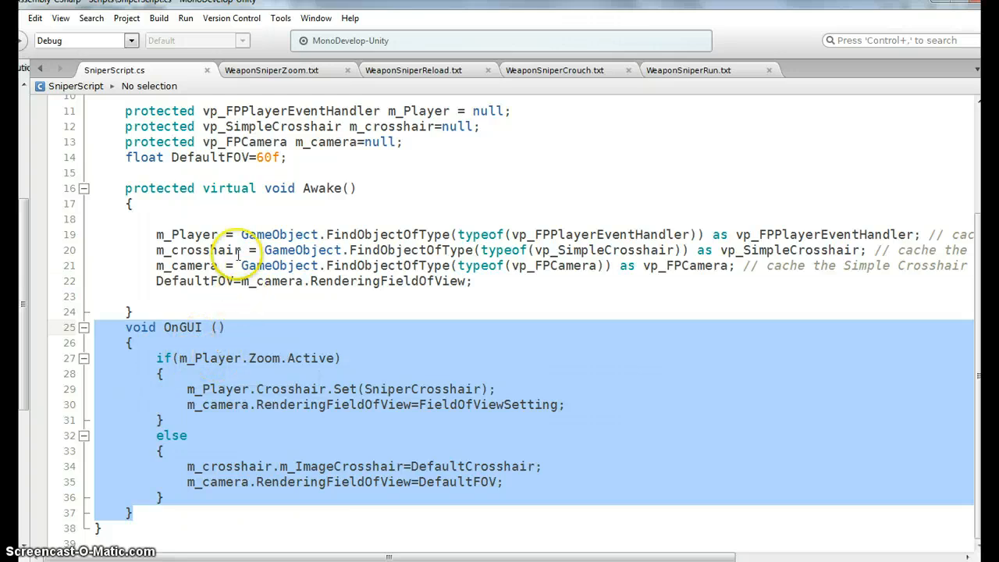
double_click(289, 127)
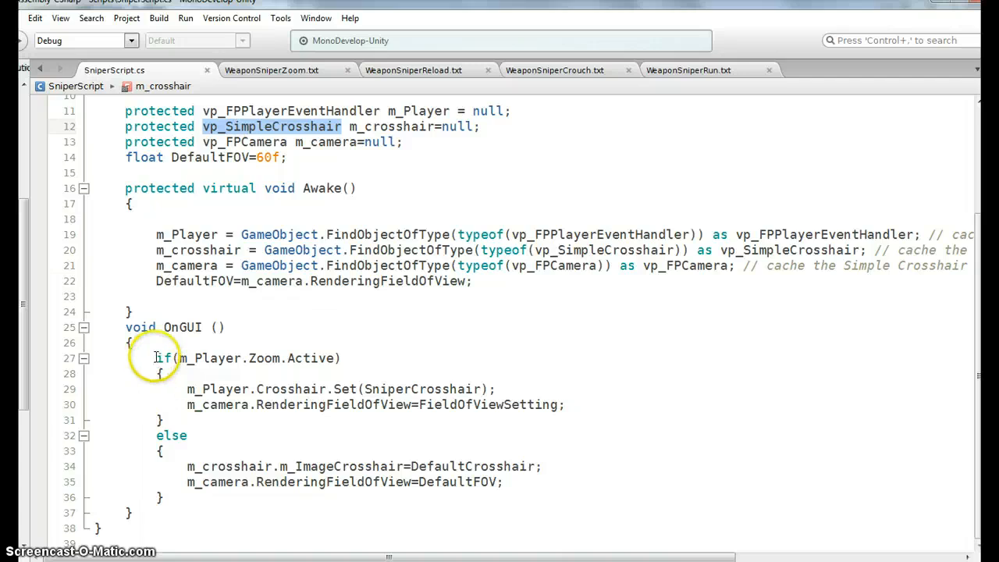
drag(156, 358, 346, 356)
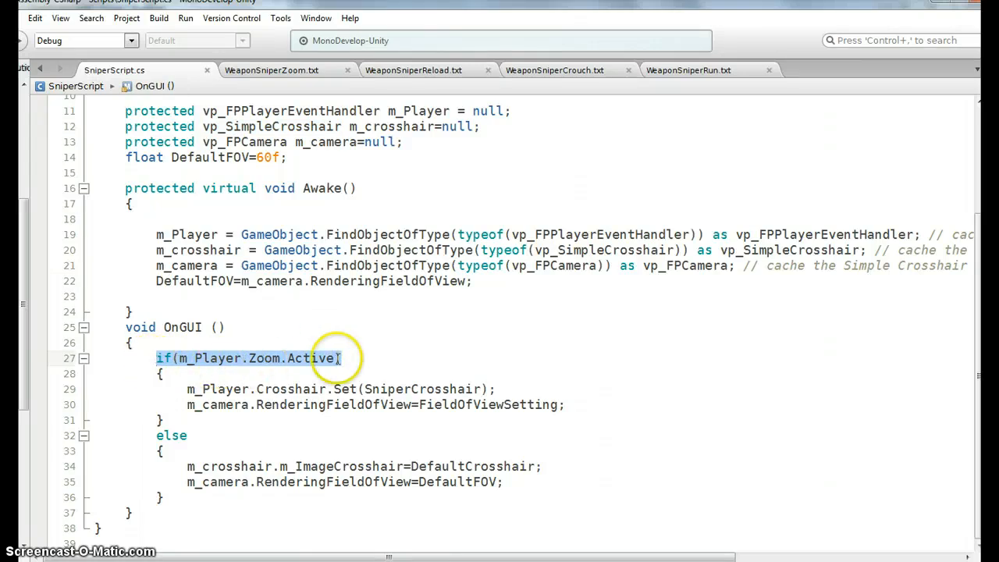
drag(163, 420, 99, 373)
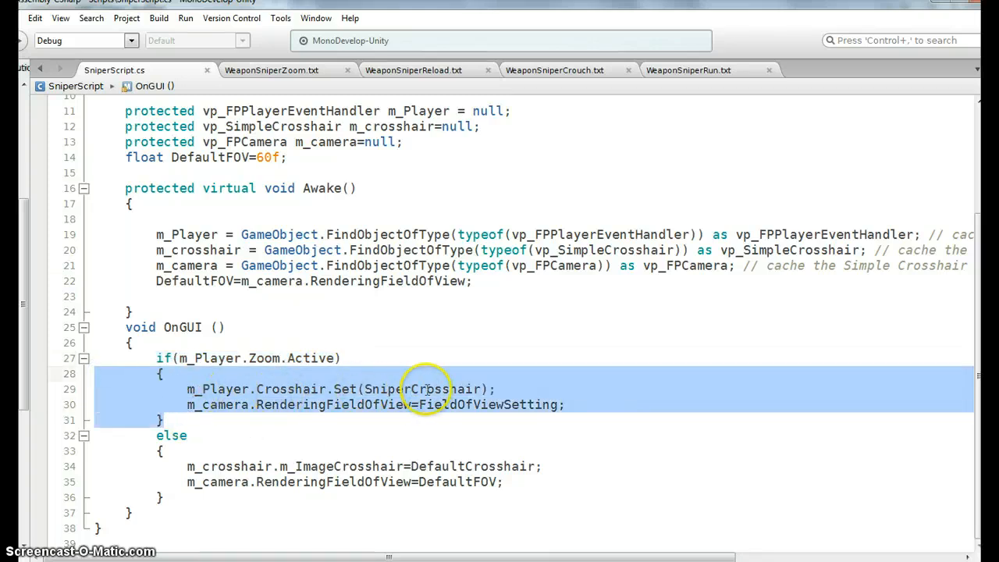
double_click(449, 389)
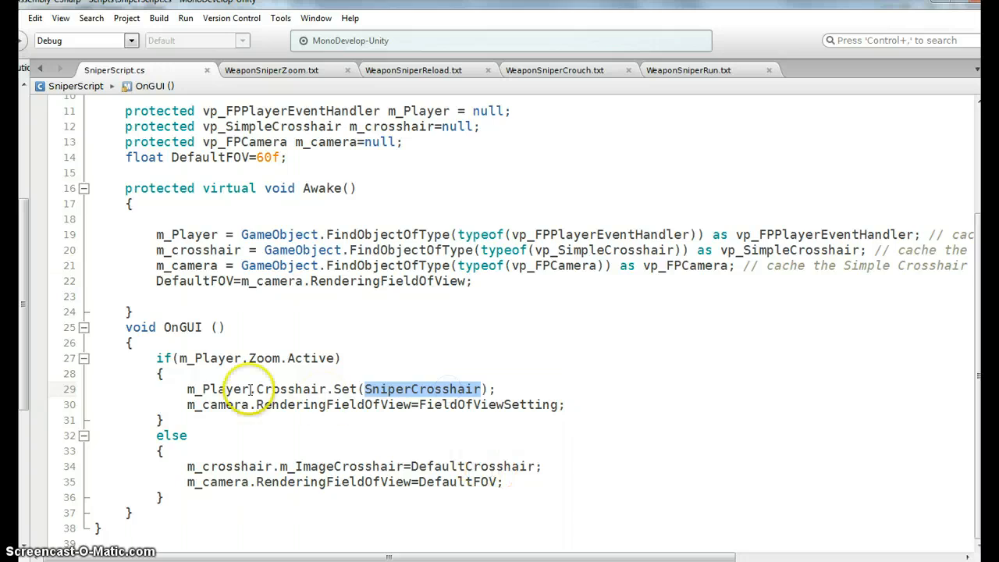
double_click(467, 404)
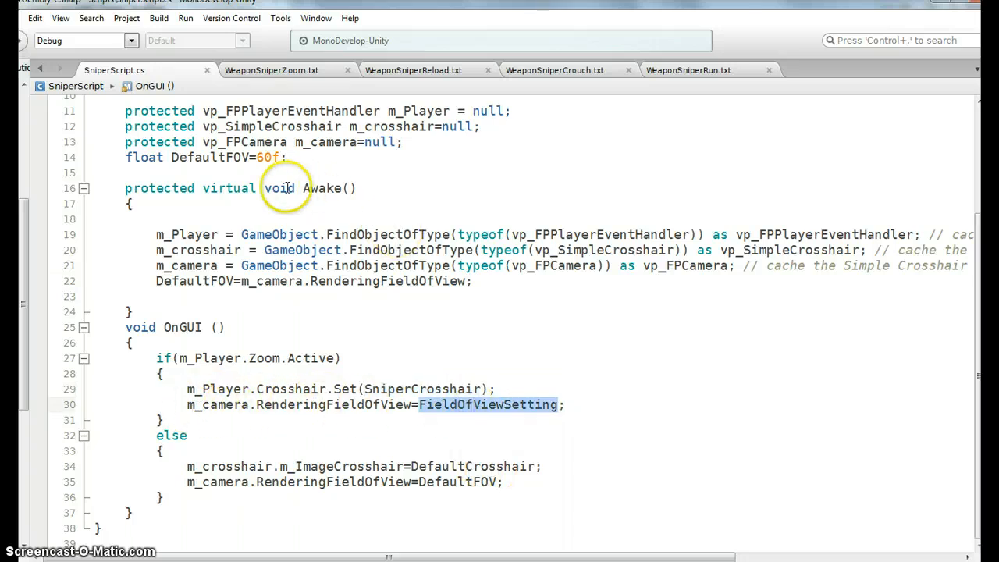
scroll(281, 199, up, 3)
double_click(377, 226)
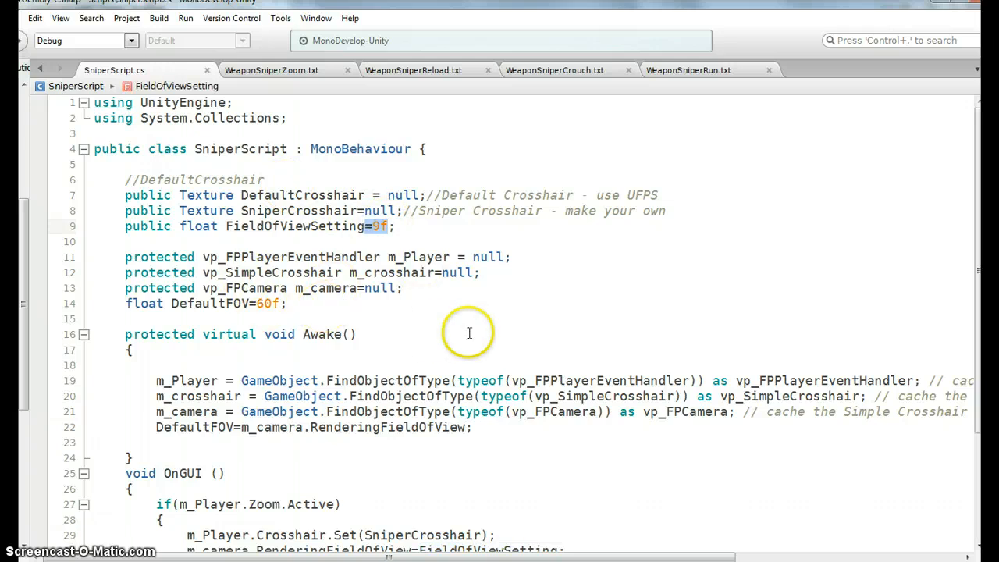
- Review OnGUI's else branch, which assigns DefaultCrosshair and DefaultFOV when zoom is not active
scroll(468, 334, down, 3)
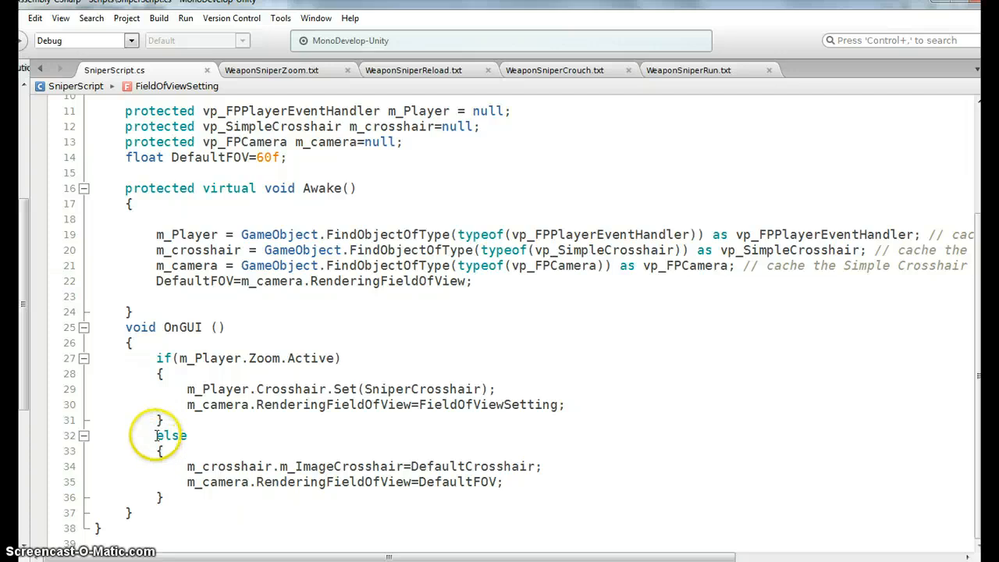
double_click(315, 358)
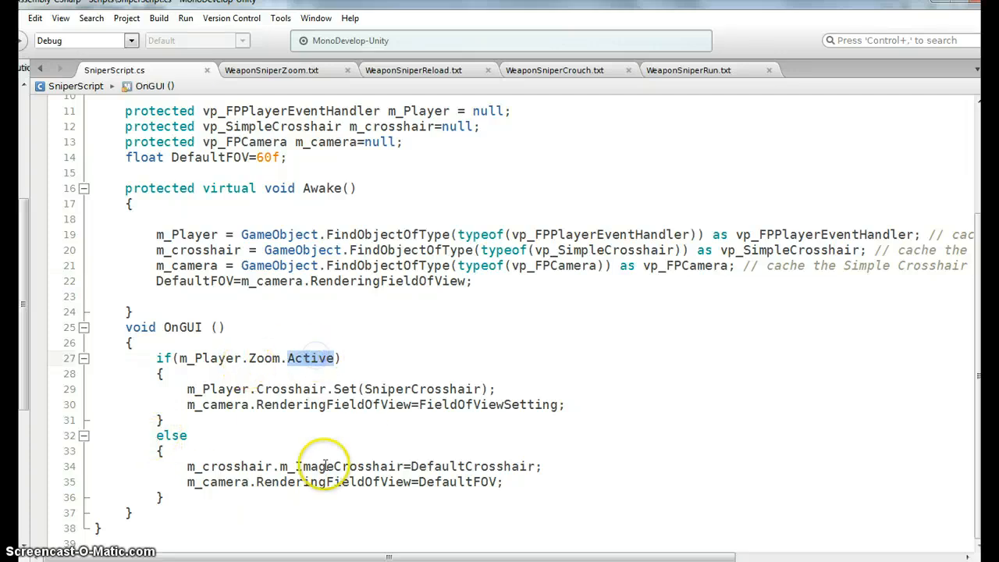
double_click(453, 466)
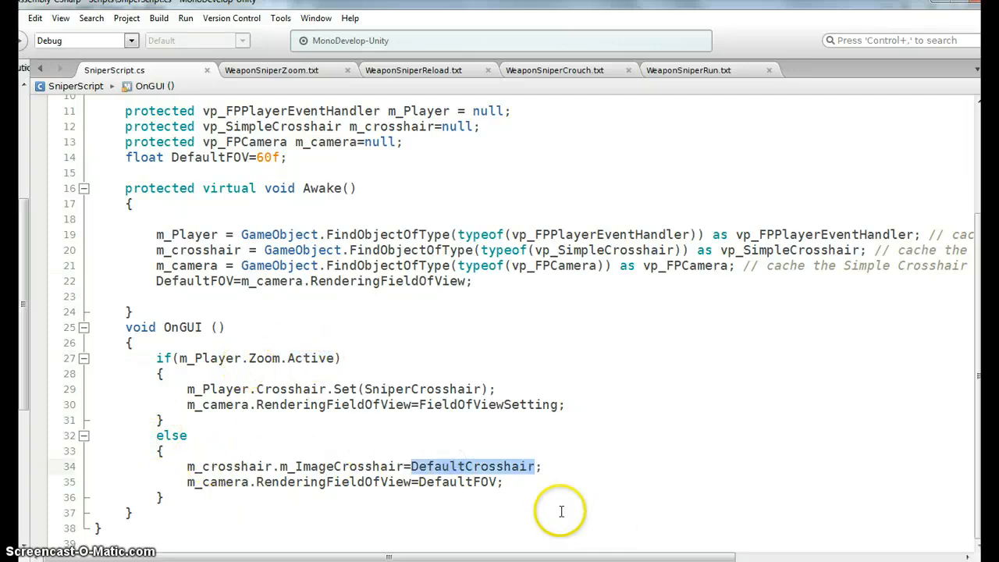
click(472, 483)
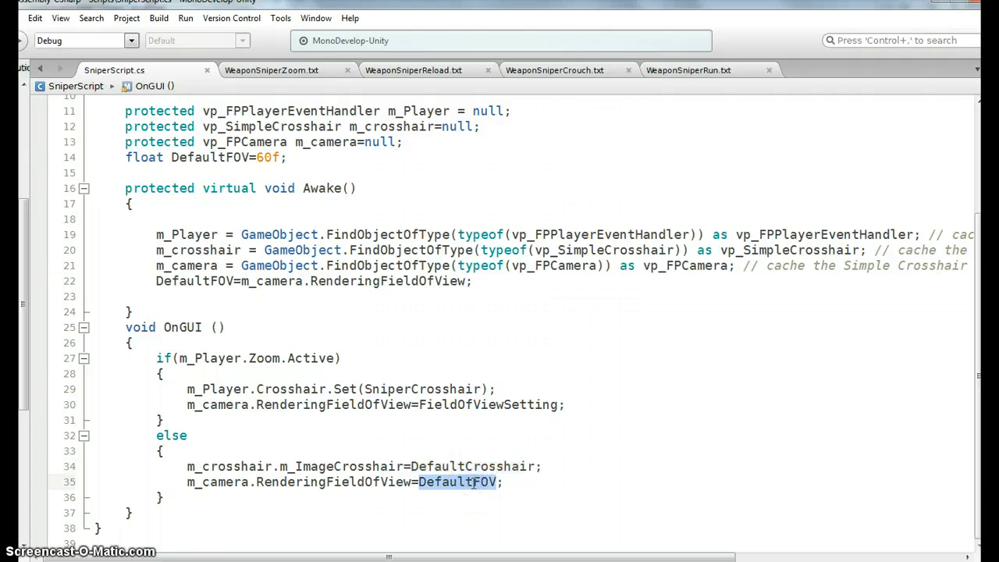
- Switch to Unity, select 5Sniper, and collapse its Item Identifier, Sniper Script and Vp_FPWeapon components
key(alt+Tab)
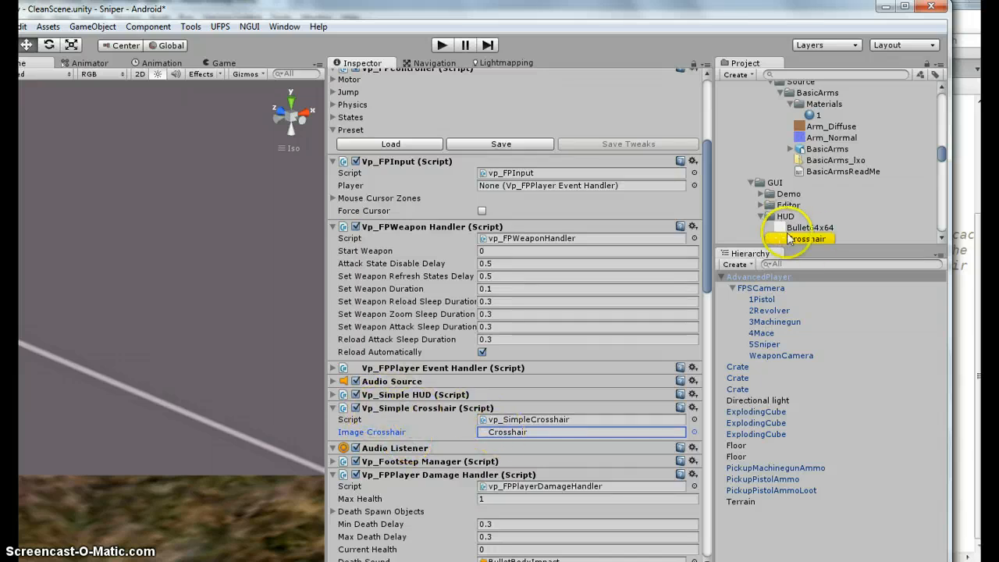
click(769, 346)
scroll(528, 349, down, 3)
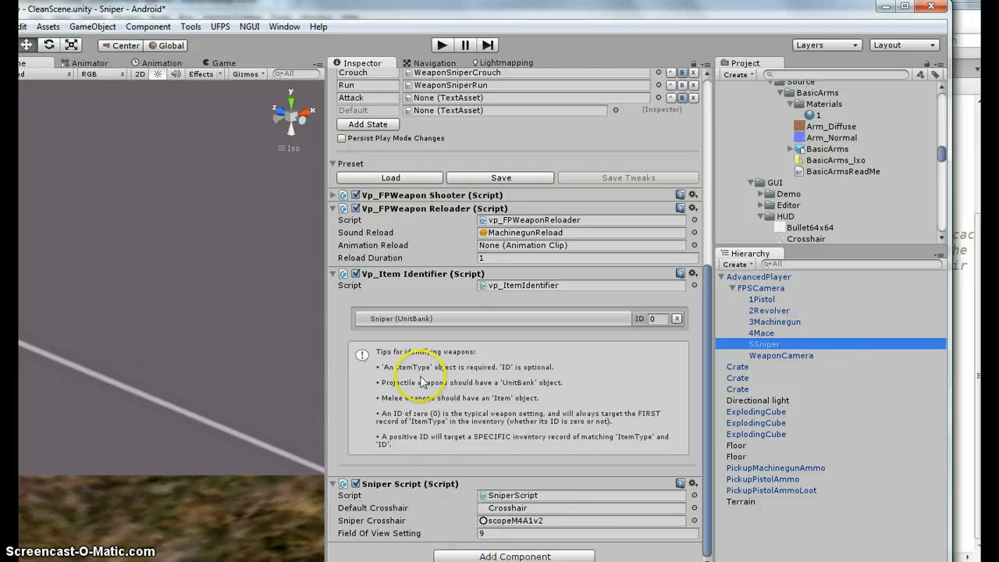
click(335, 274)
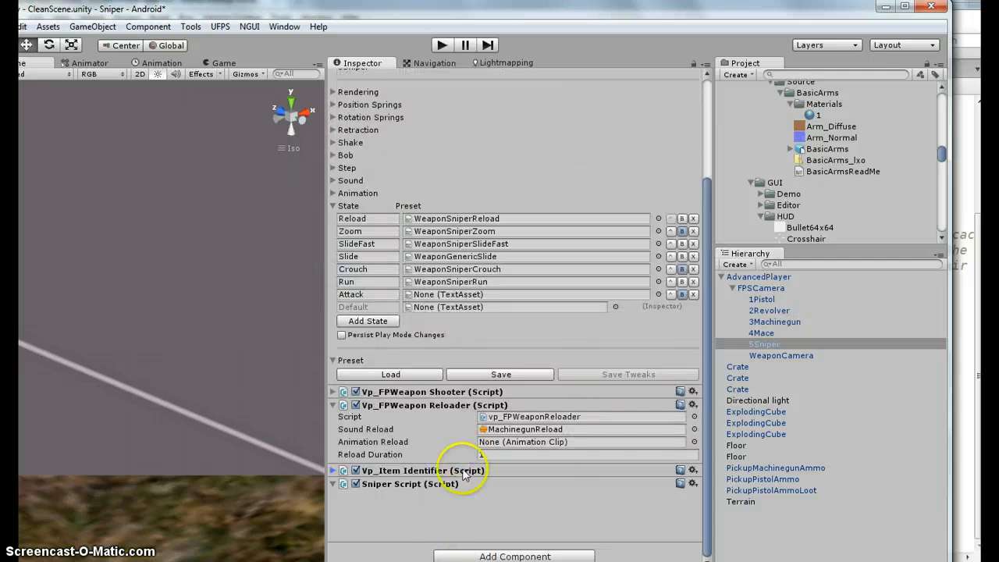
click(334, 485)
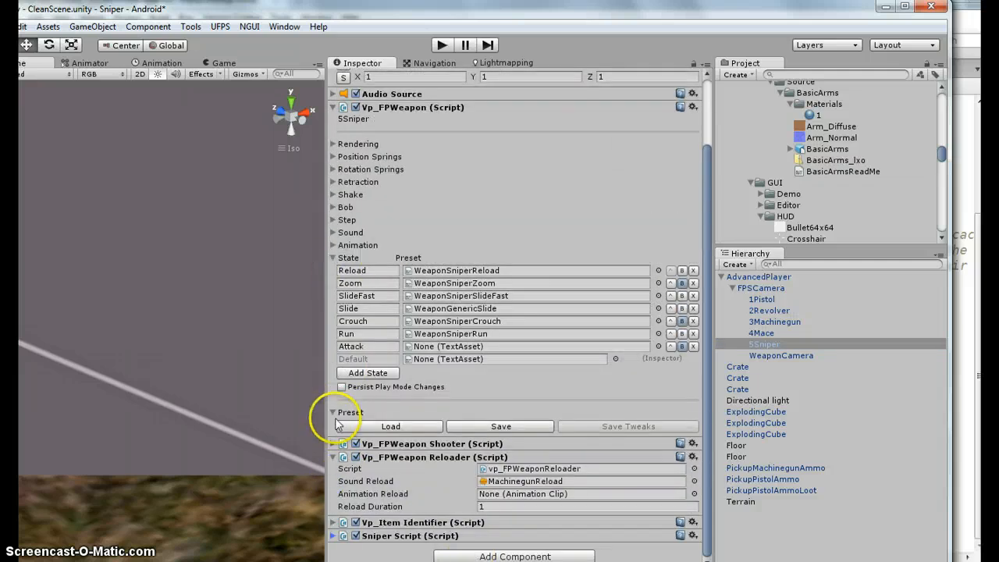
click(333, 107)
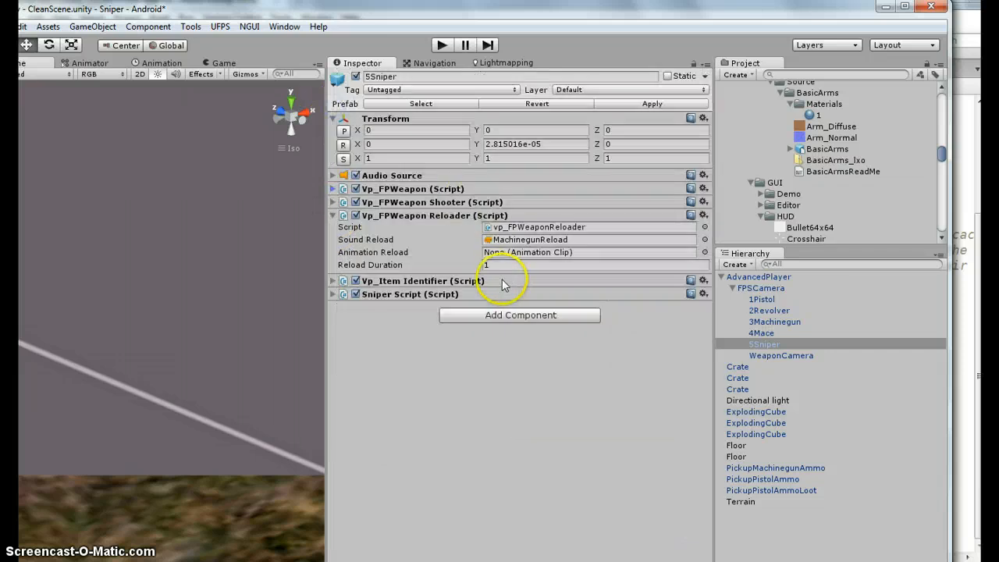
- Expand 5Sniper's Sniper Script component and locate its Sniper Crosshair texture, scopeM4A1v2, among the project assets
click(334, 295)
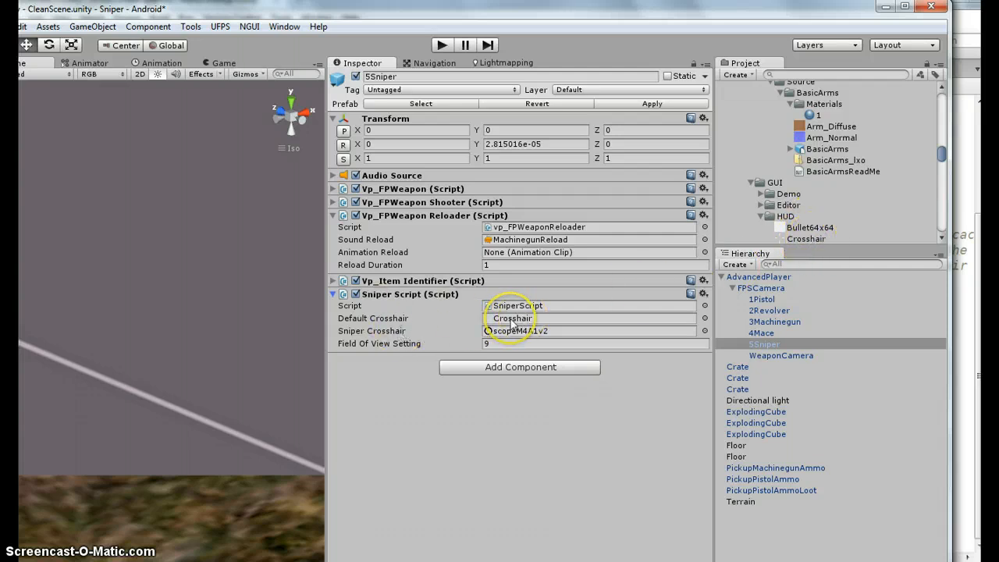
click(551, 337)
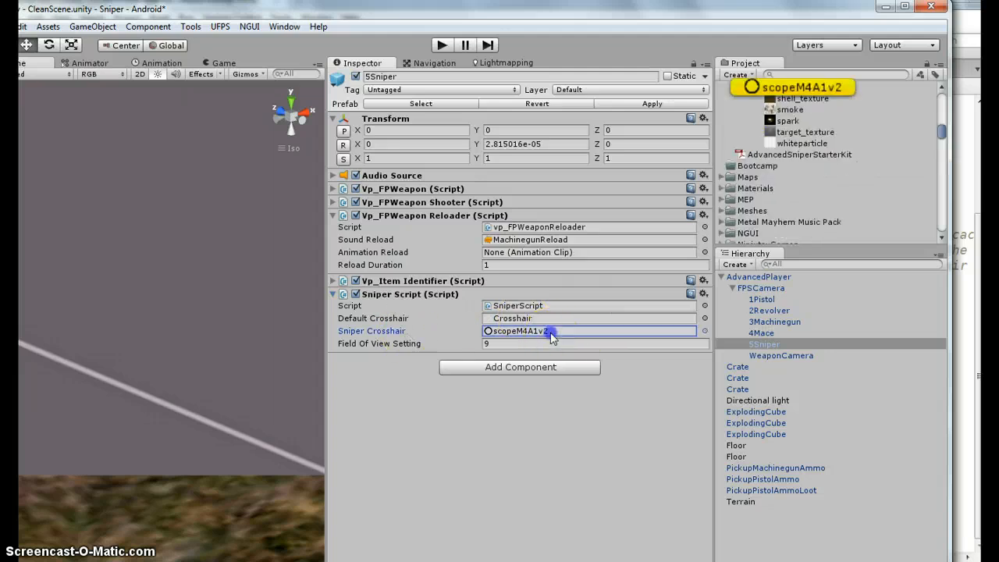
- Inspect the scopeM4A1v2 texture's import settings, and return to 5Sniper's Field Of View Setting in Sniper Script
click(796, 88)
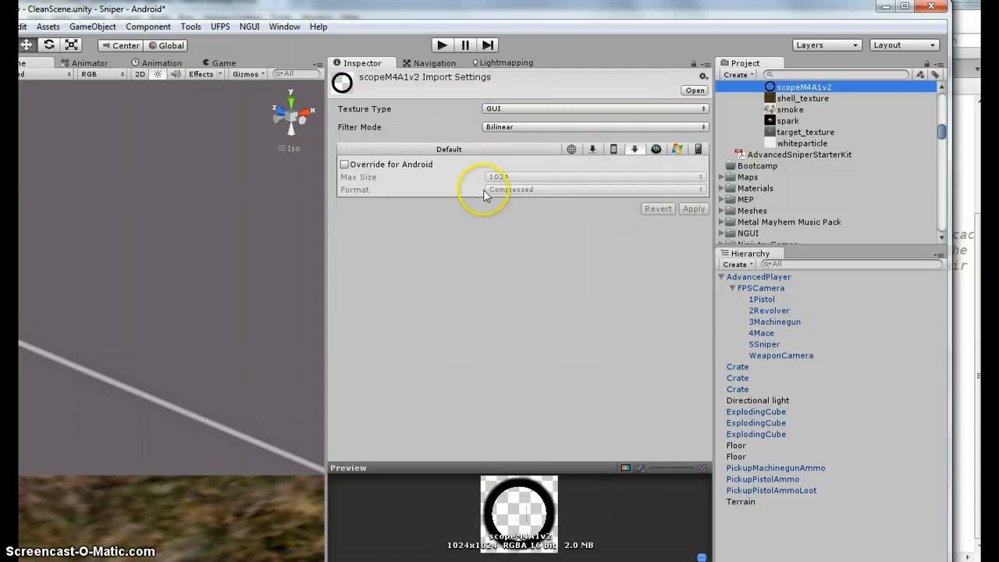
click(765, 344)
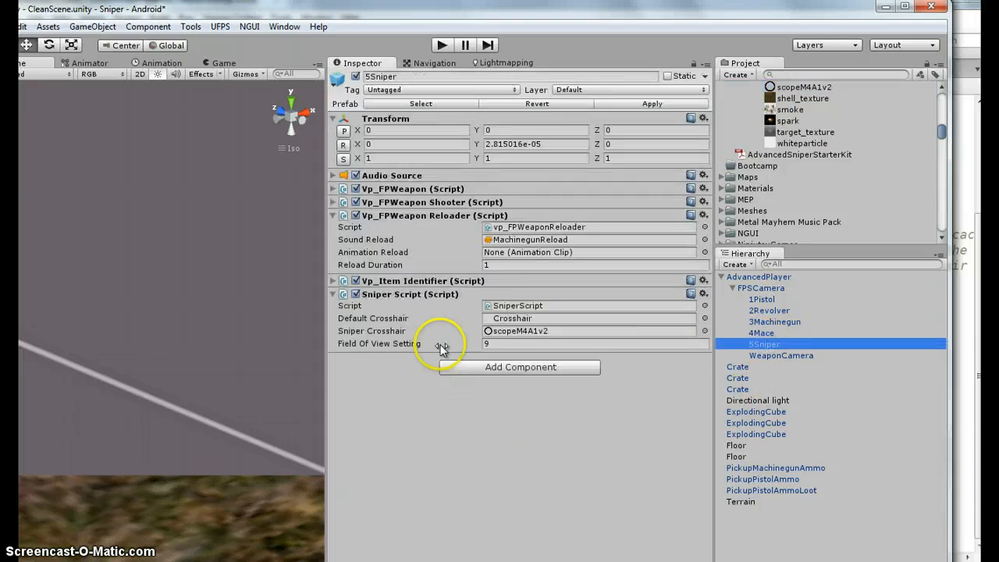
click(526, 344)
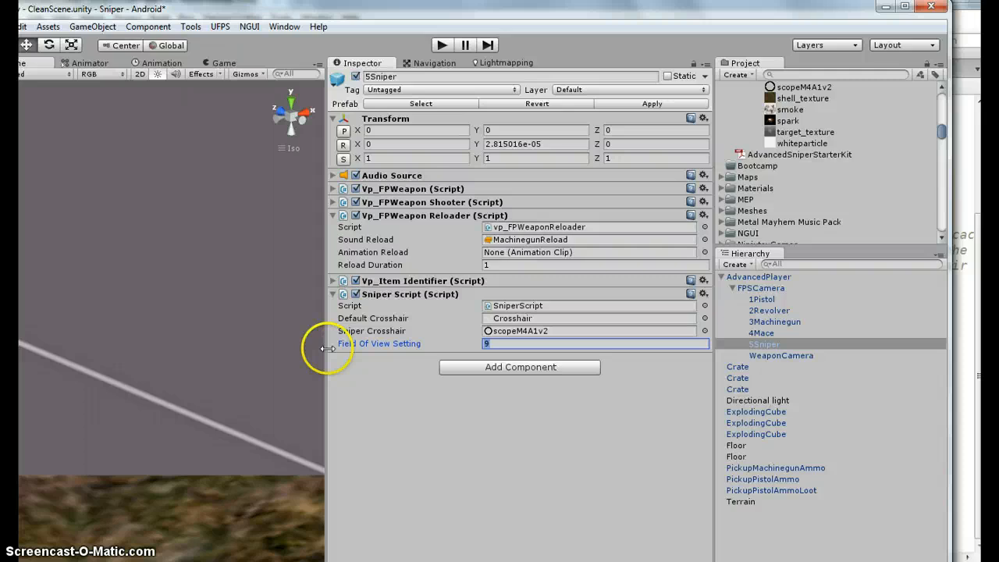
- Run the scene with a wider game view, equip the sniper rifle, and fire it through the scope until it needs reloading
drag(329, 347, 606, 337)
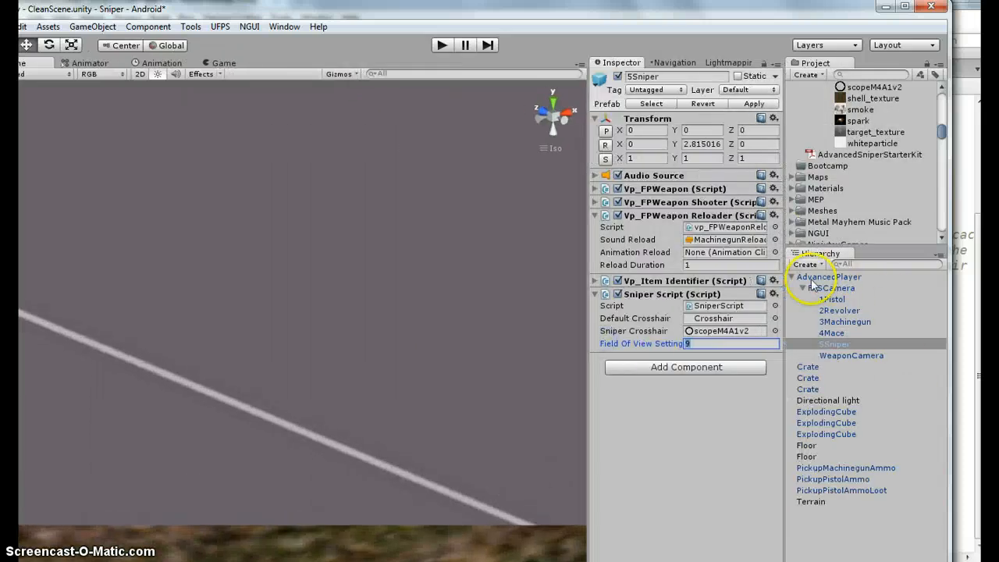
click(443, 46)
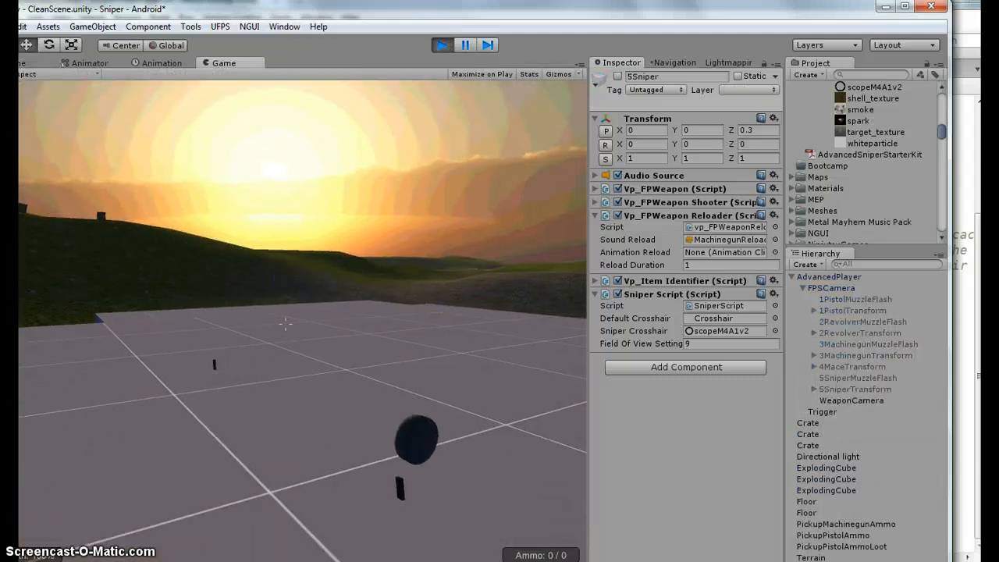
key(5)
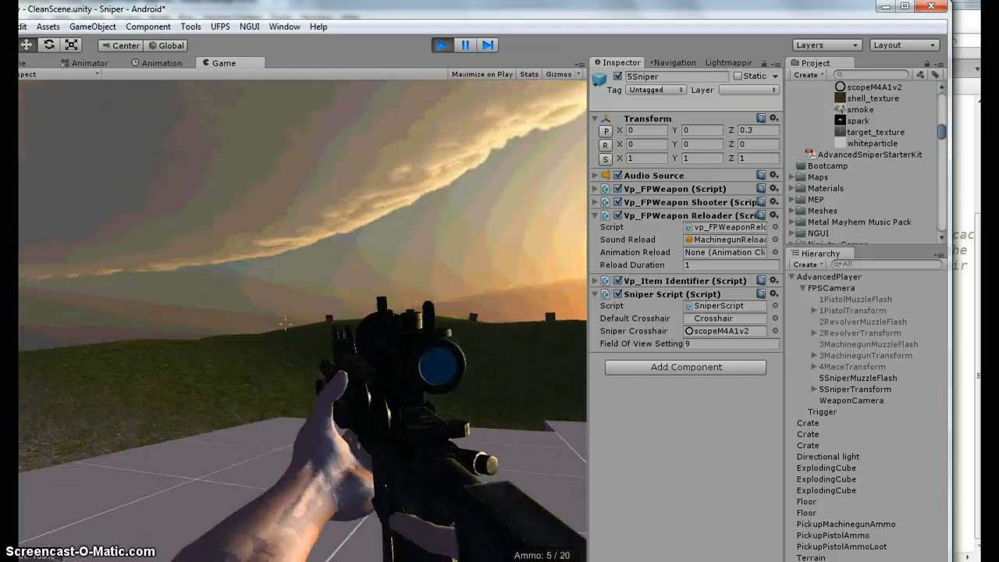
right_click(286, 323)
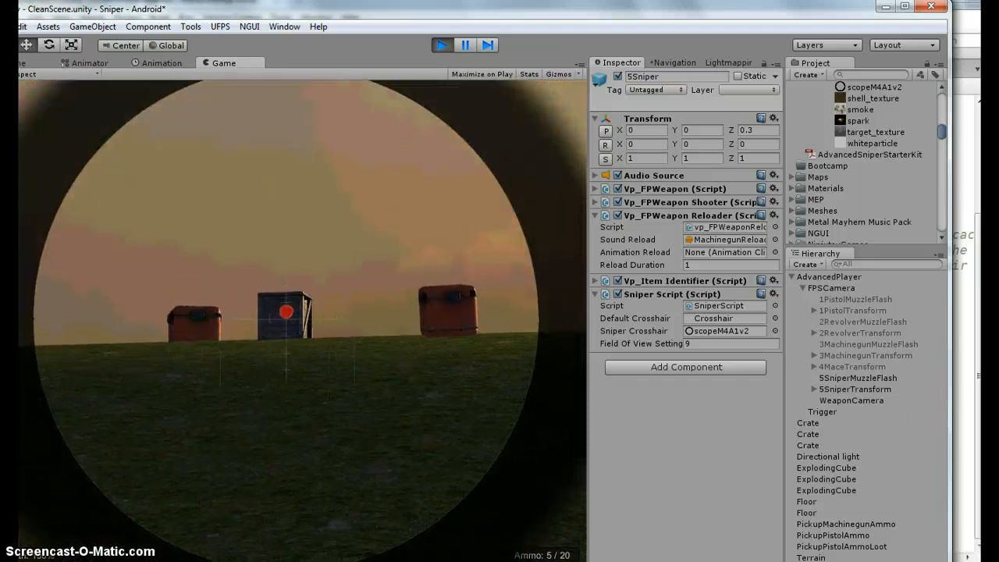
click(285, 313)
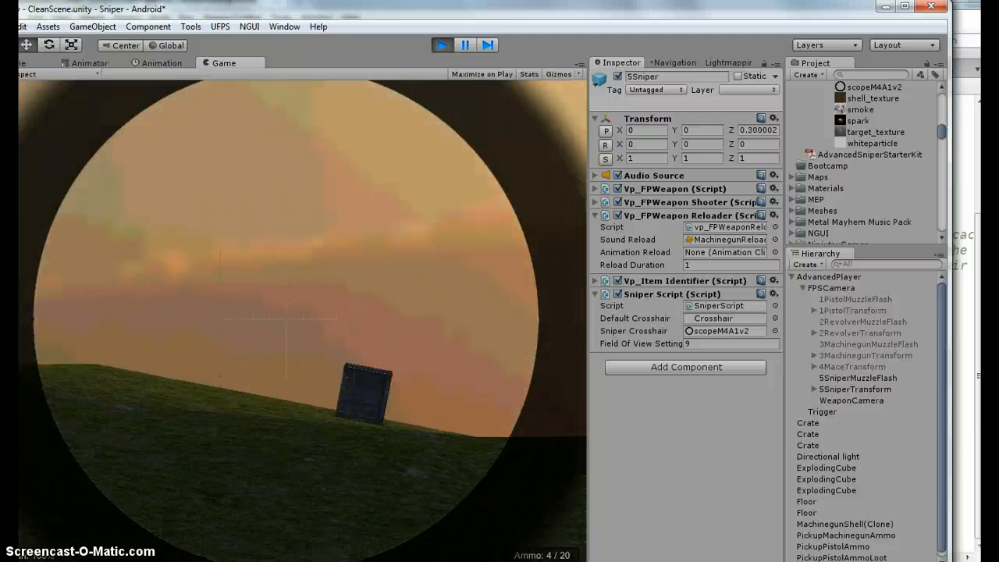
click(287, 312)
click(286, 312)
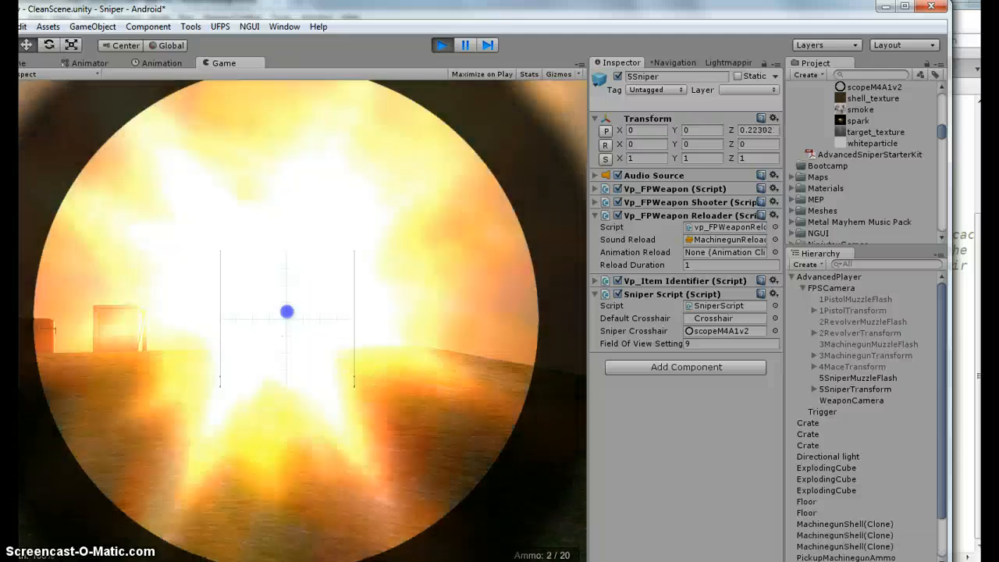
click(287, 312)
click(286, 312)
key(r)
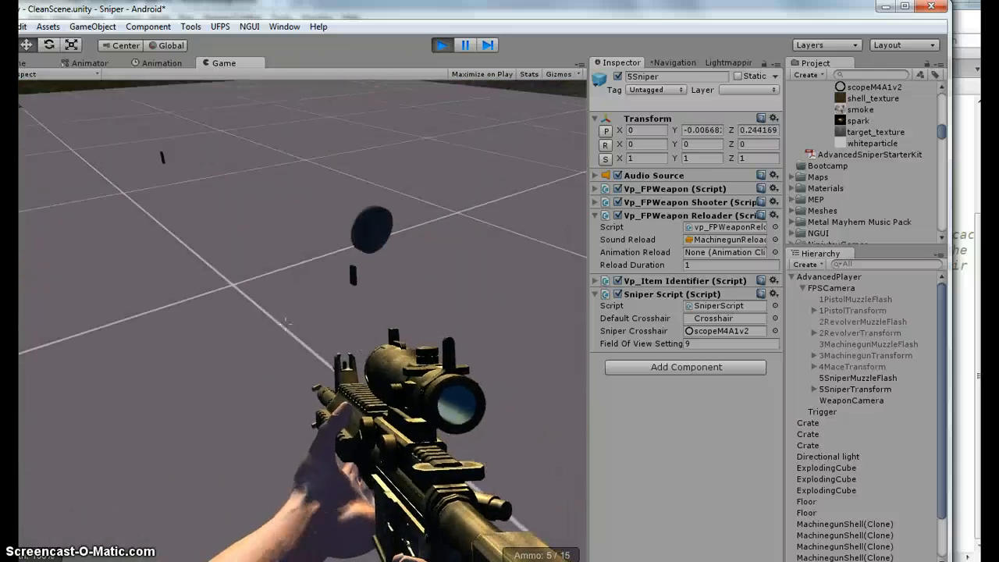
- Walk over the ammo pickups, and test-fire the rifle at the floor without the scope
key(w)
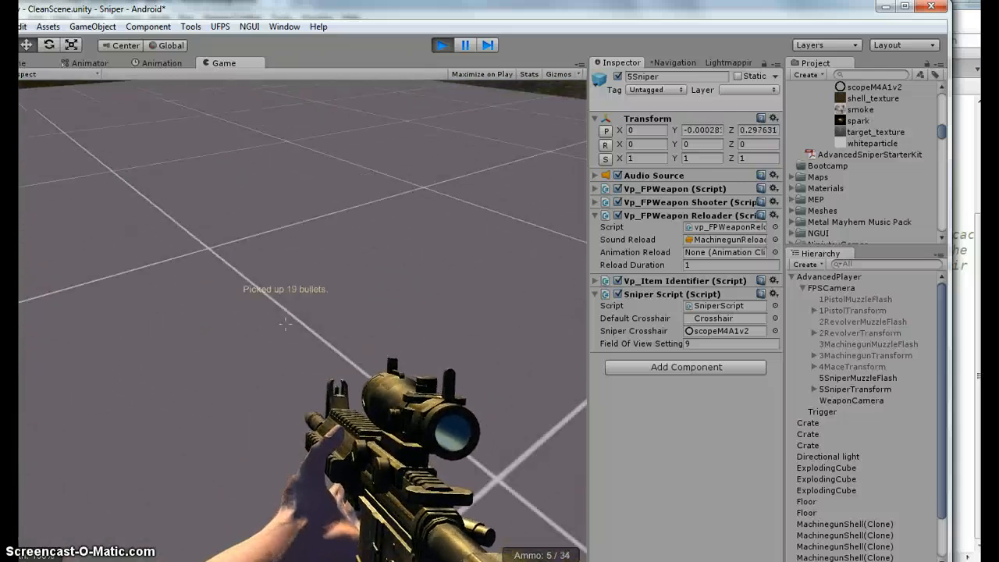
key(w)
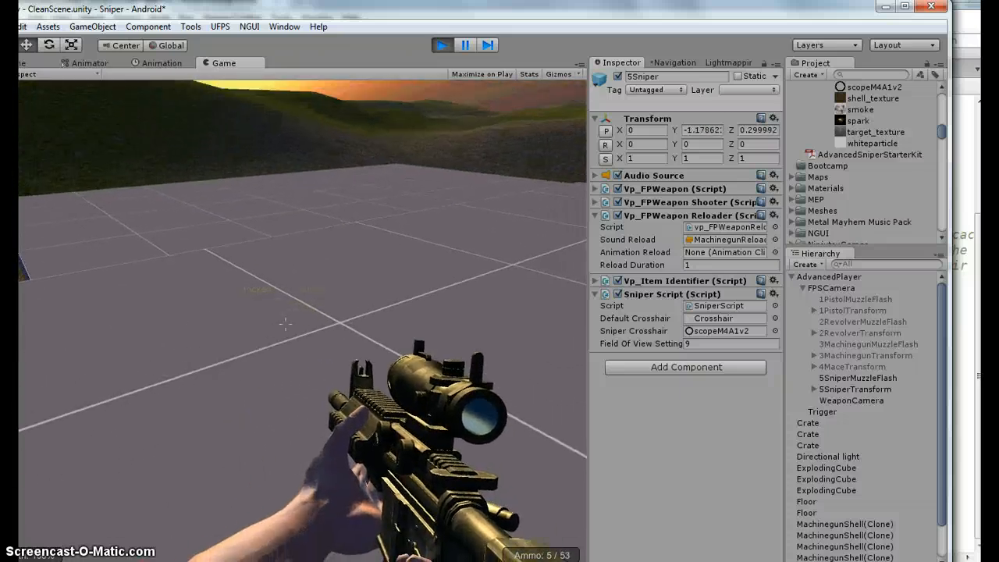
click(413, 403)
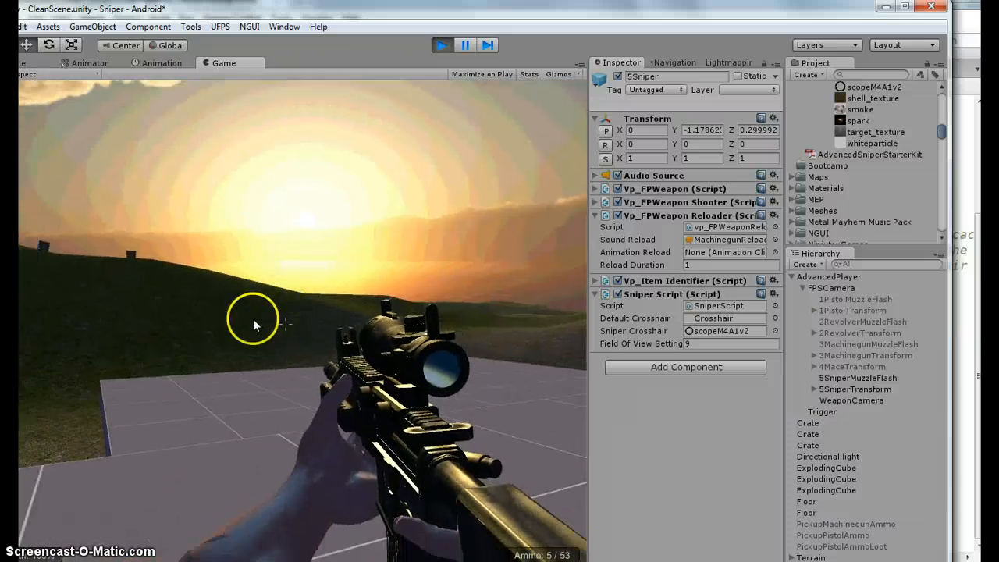
click(256, 319)
click(286, 315)
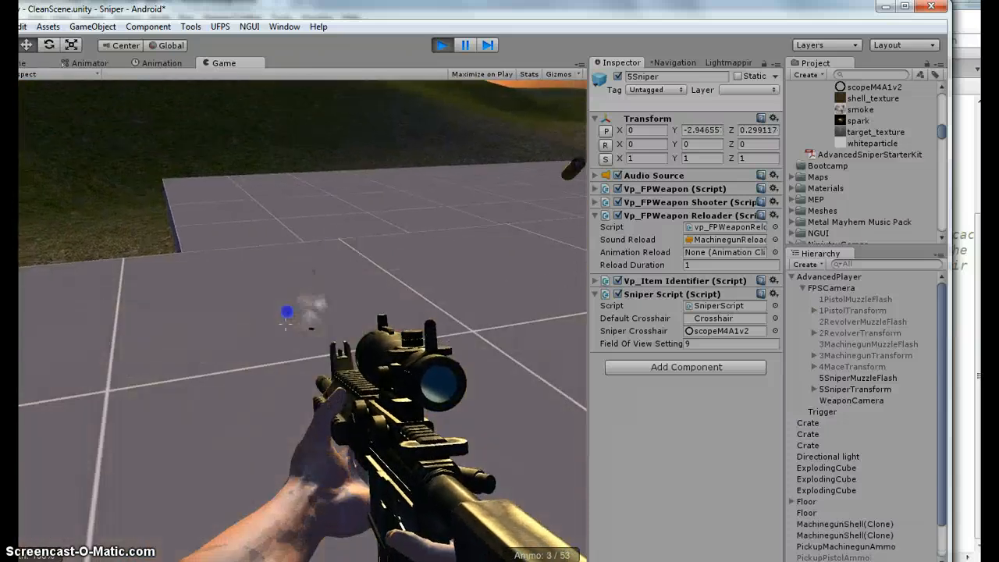
click(286, 315)
click(285, 315)
click(286, 315)
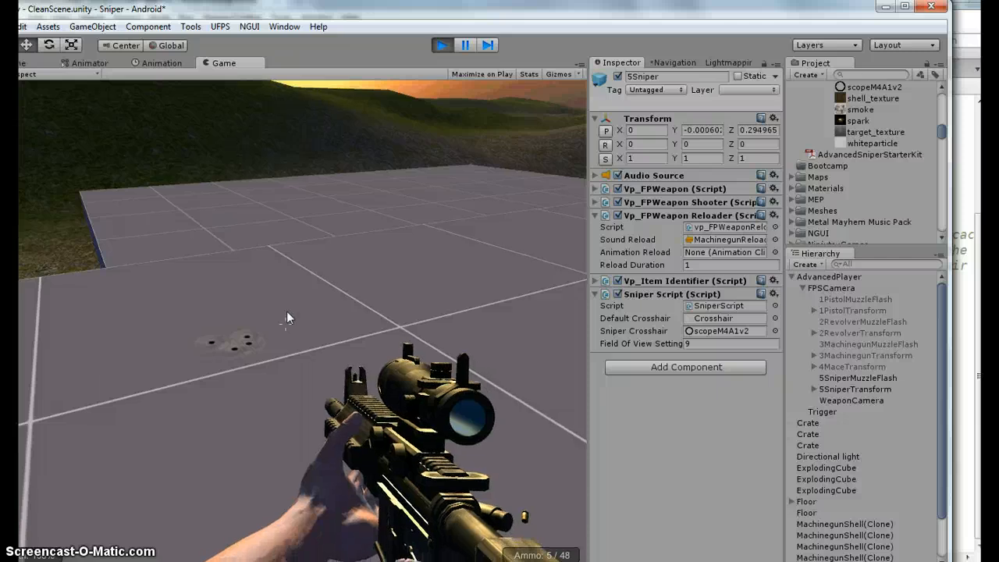
click(251, 194)
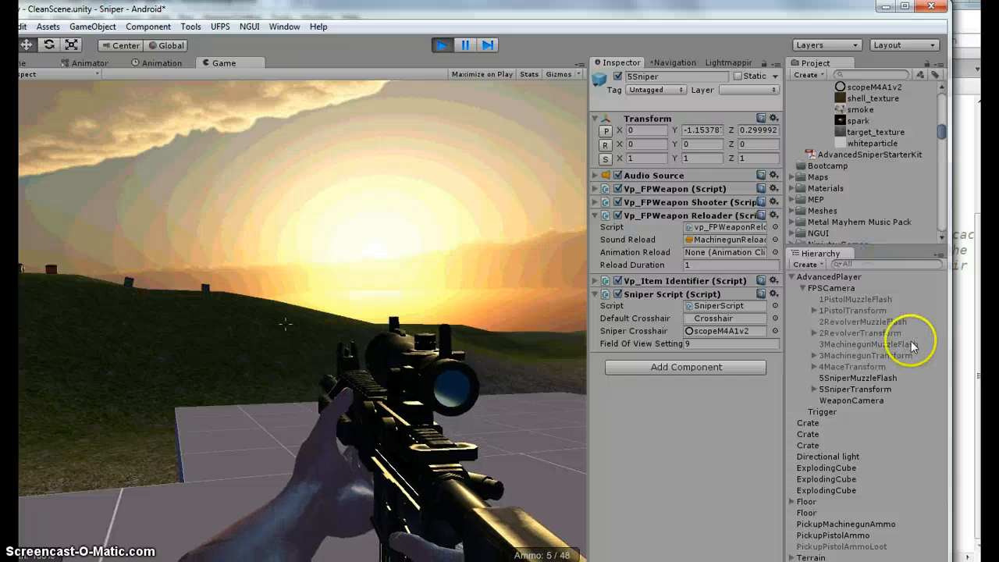
- Select the running 5Sniper under 5SniperTransform, and try a Position Springs offset of X -0.4 and Y -0.51
click(871, 391)
click(814, 389)
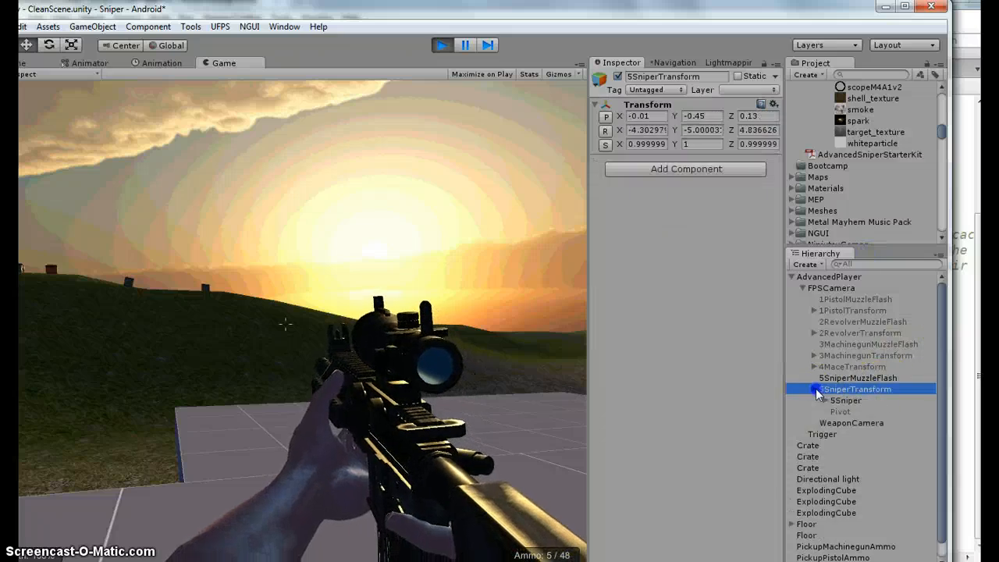
click(845, 401)
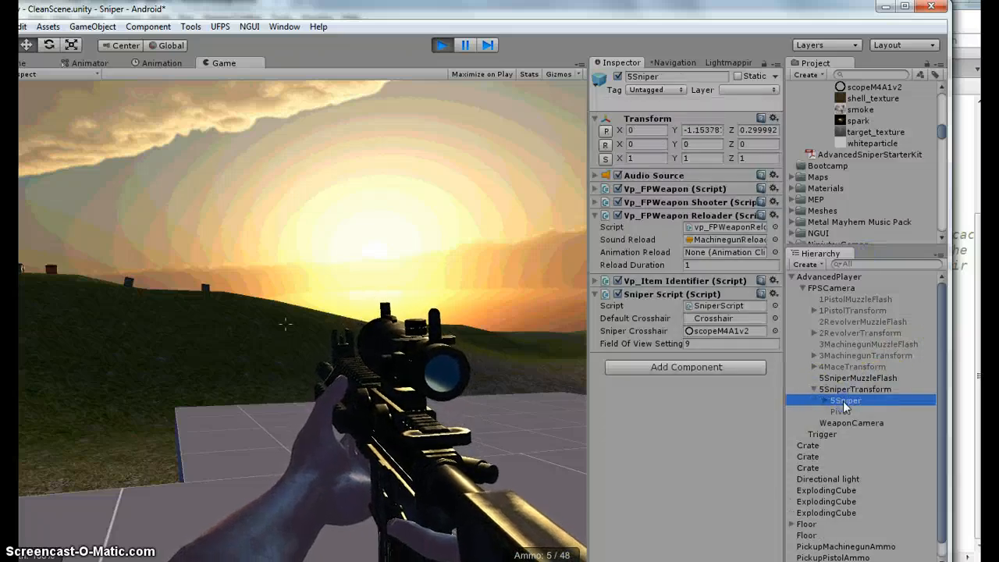
click(596, 189)
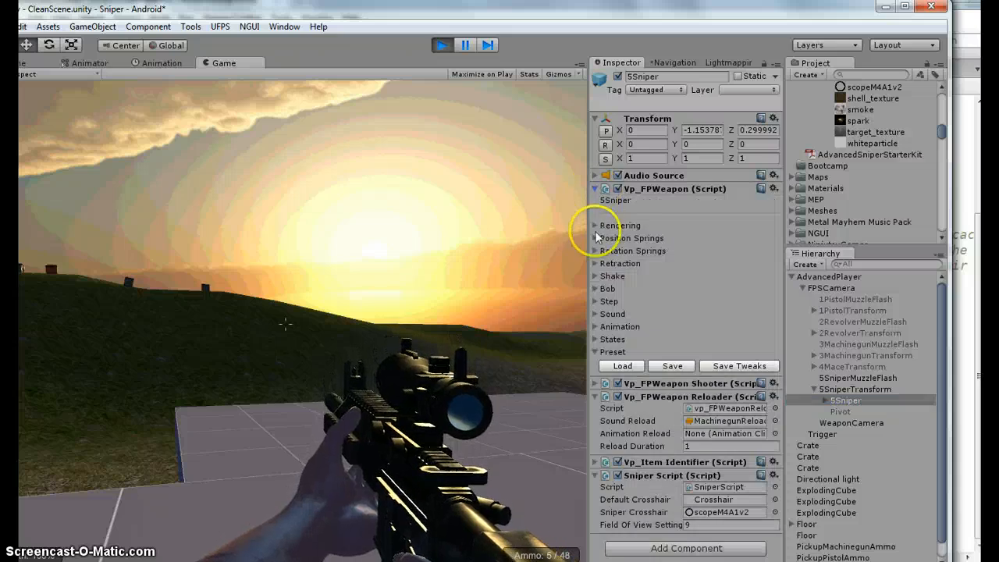
click(596, 238)
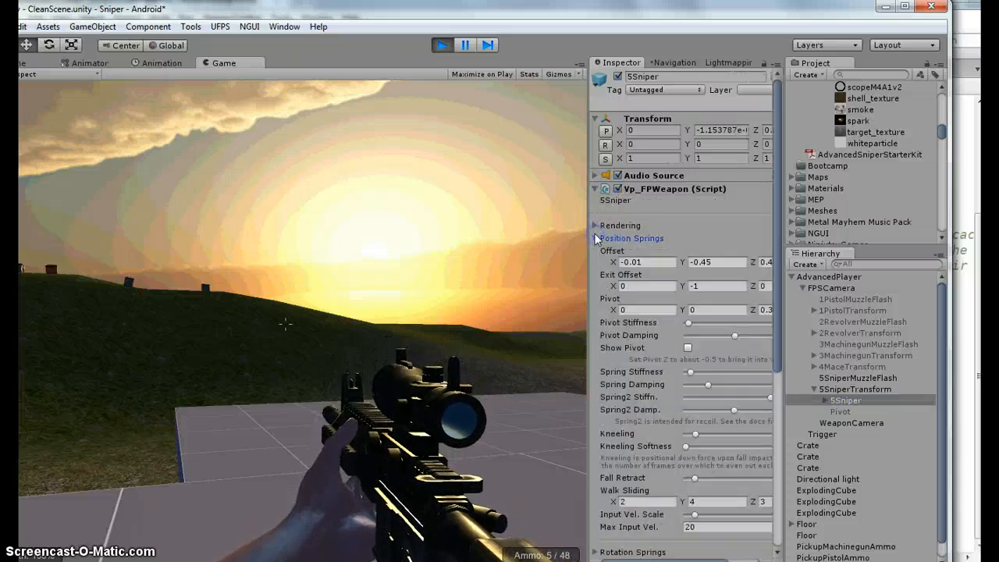
drag(587, 267, 512, 267)
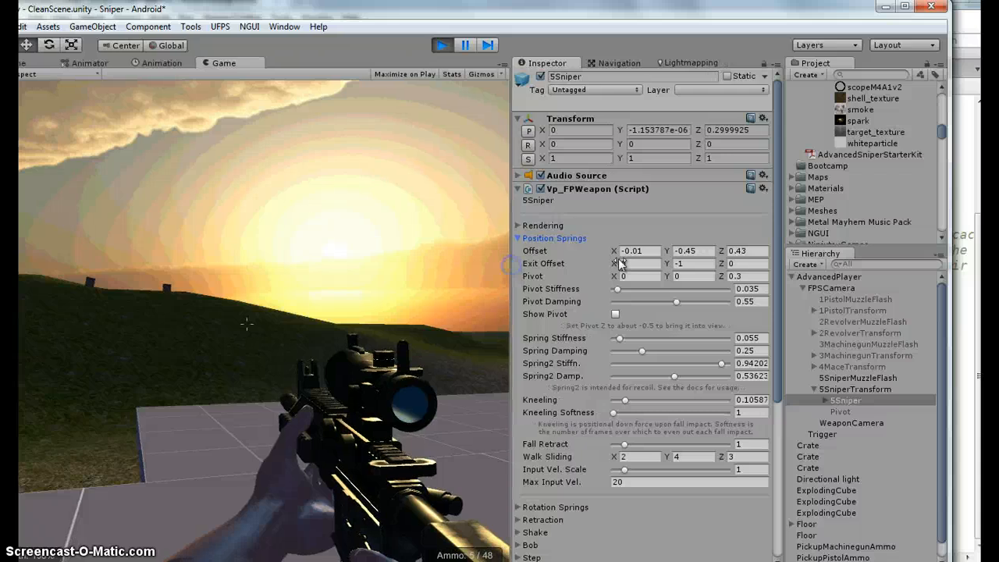
drag(610, 251, 672, 252)
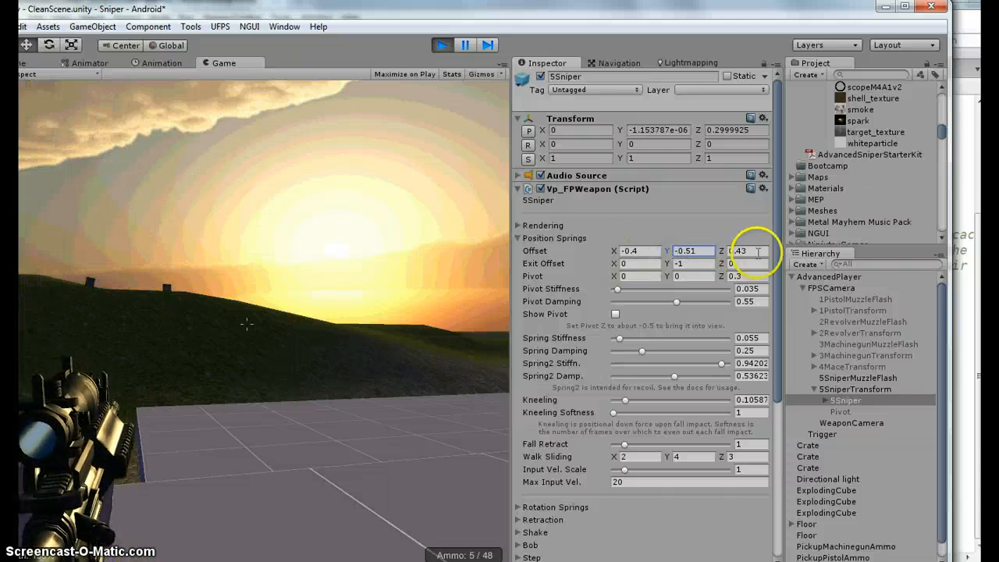
click(519, 237)
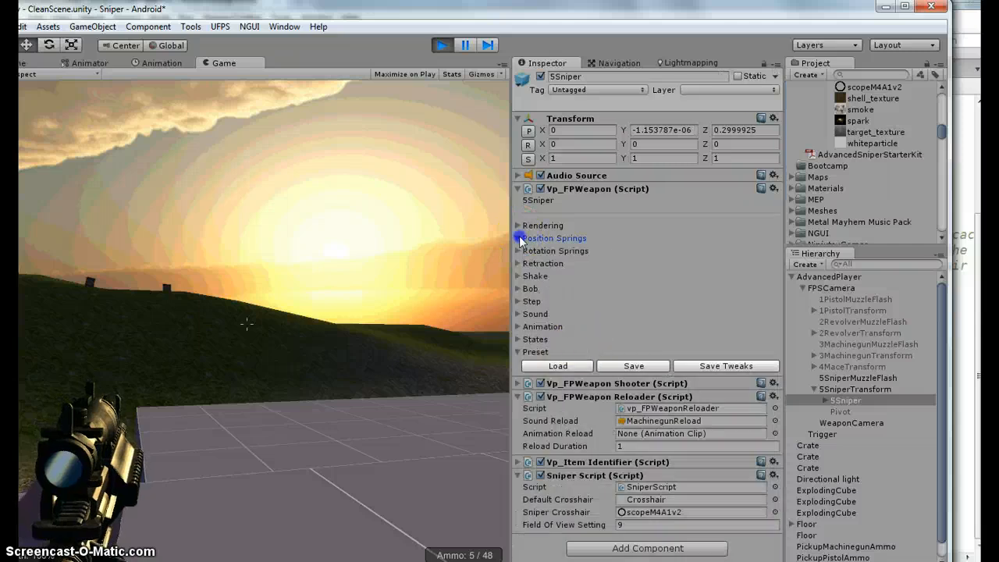
- Expand 5Sniper's weapon states, and preview the Reload, Zoom, Crouch and Run states by toggling them on the running rifle
click(519, 339)
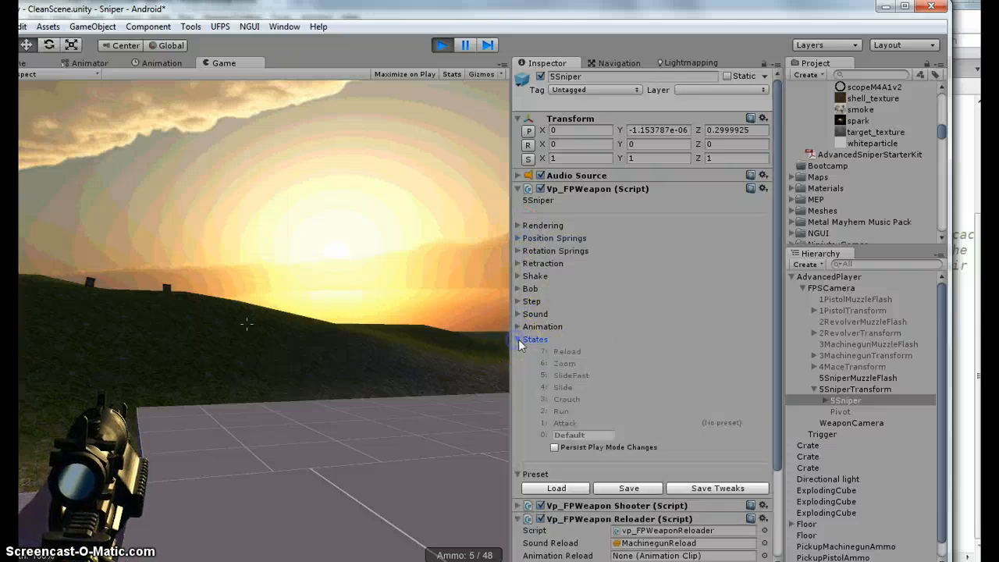
scroll(547, 328, down, 2)
click(568, 310)
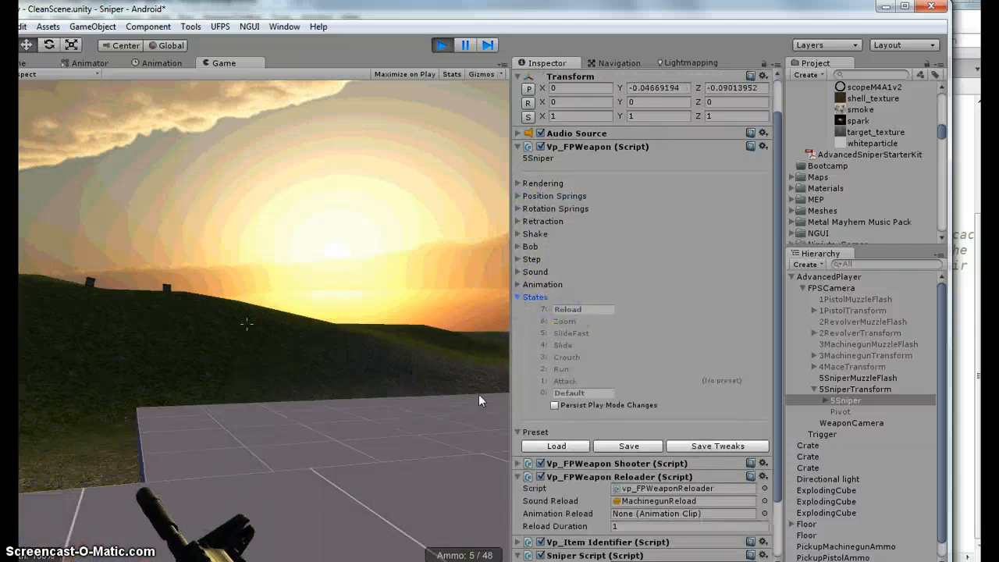
click(295, 535)
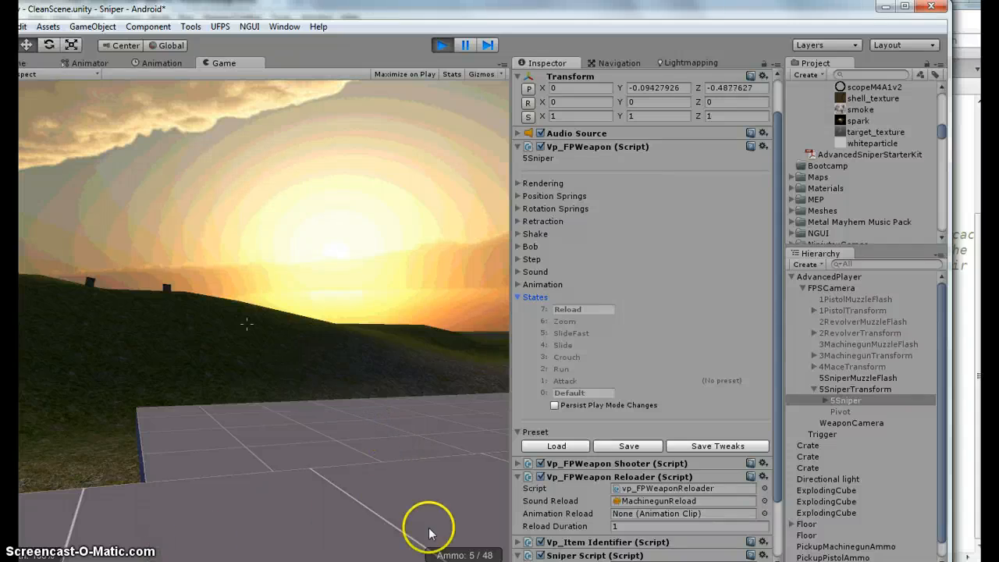
click(565, 321)
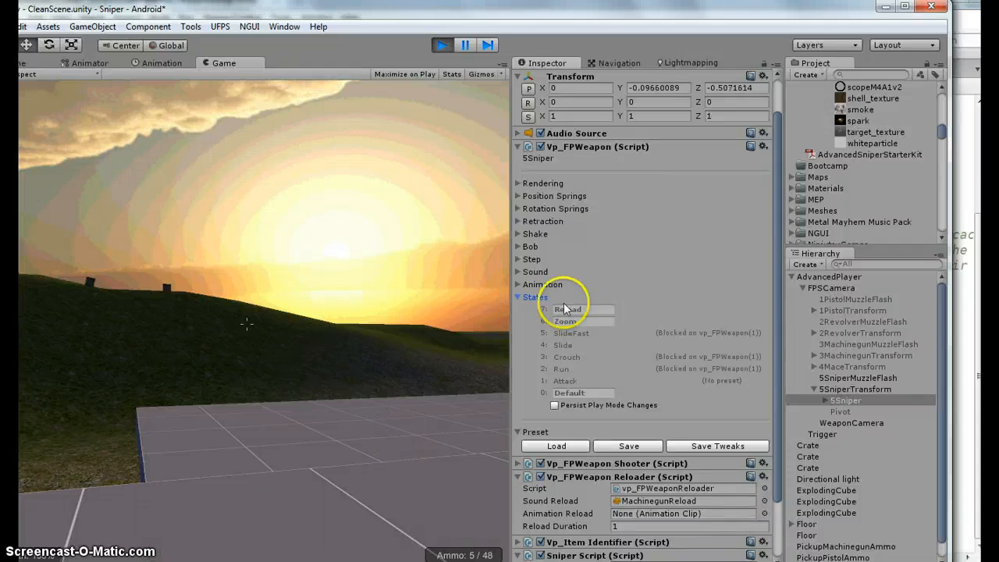
click(568, 321)
click(569, 321)
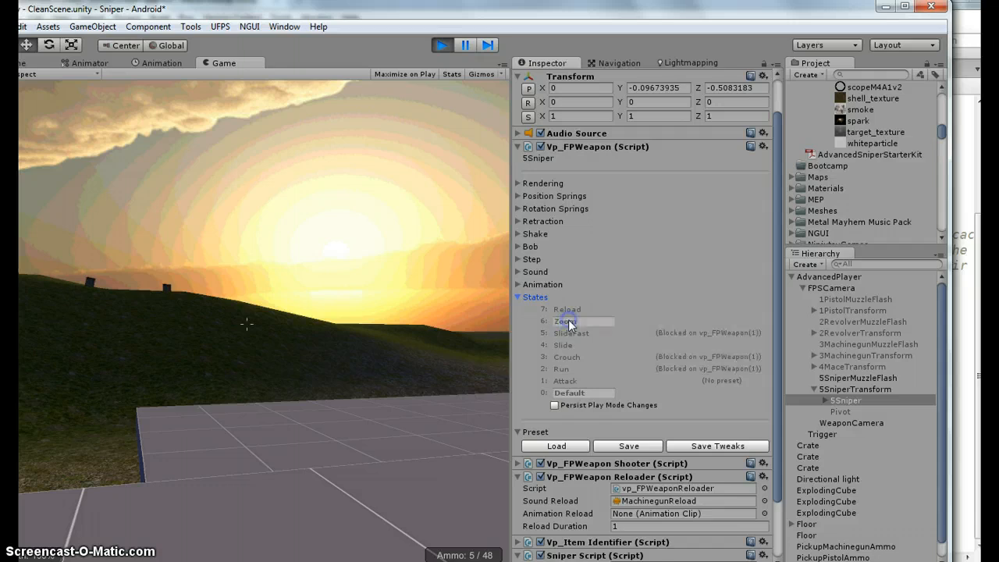
click(568, 322)
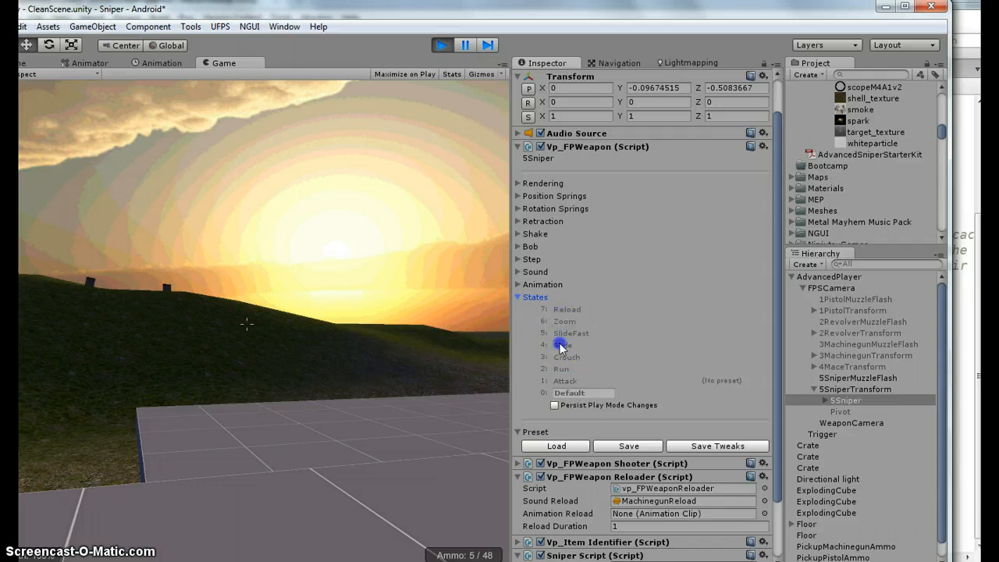
click(565, 358)
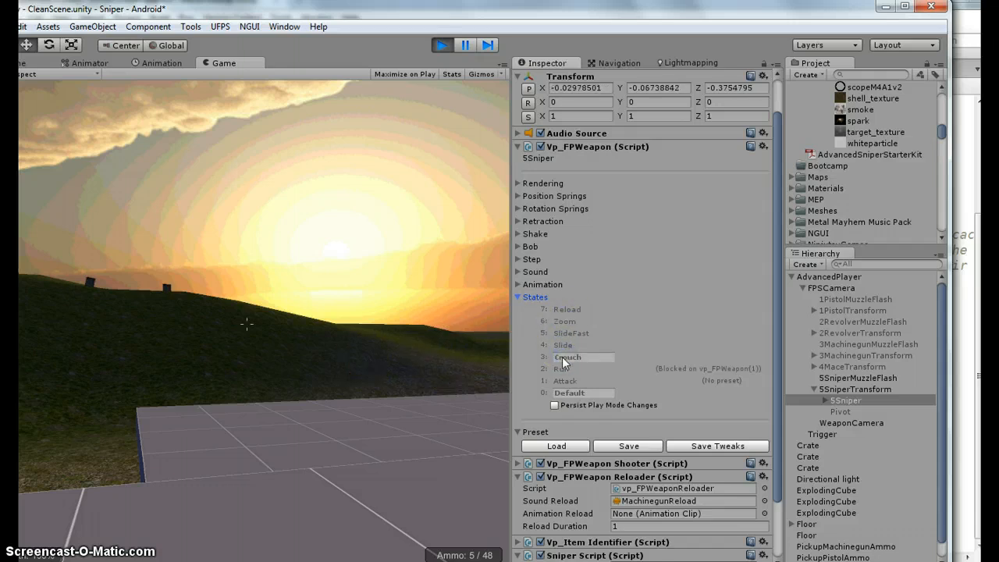
click(564, 359)
click(568, 370)
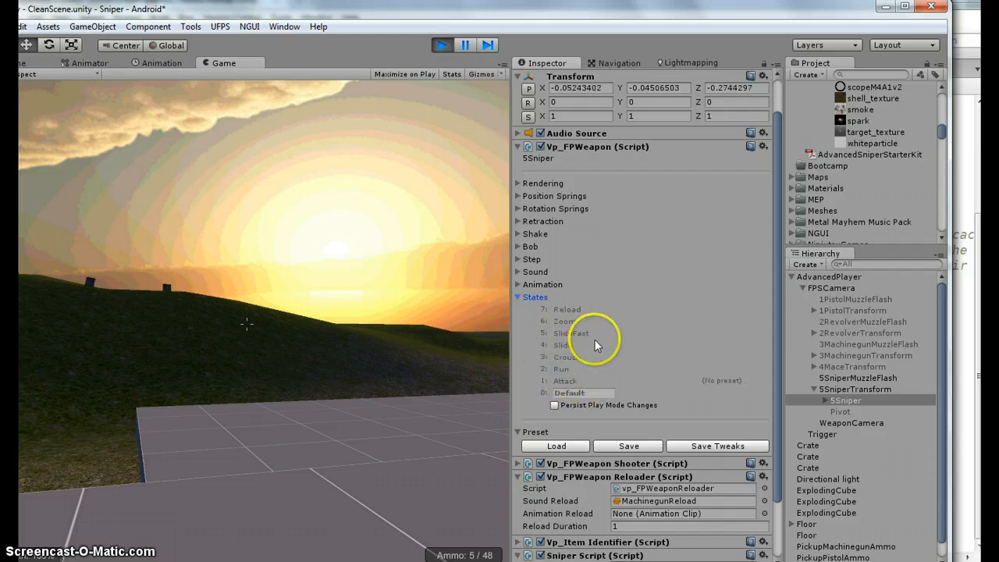
- Stop the test run, and locate the Zoom state's WeaponSniperZoom preset among the project's Weapon presets
click(520, 196)
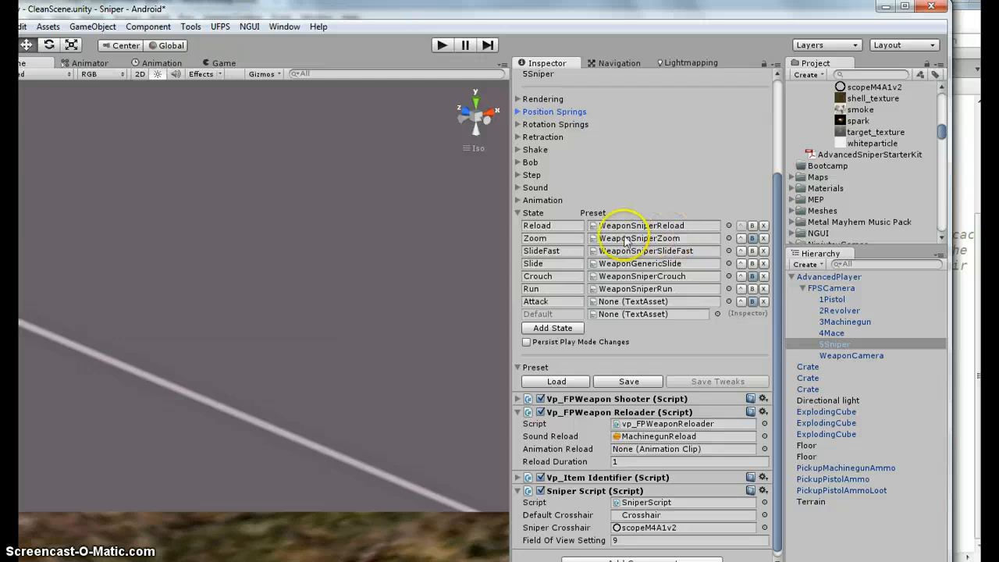
click(676, 238)
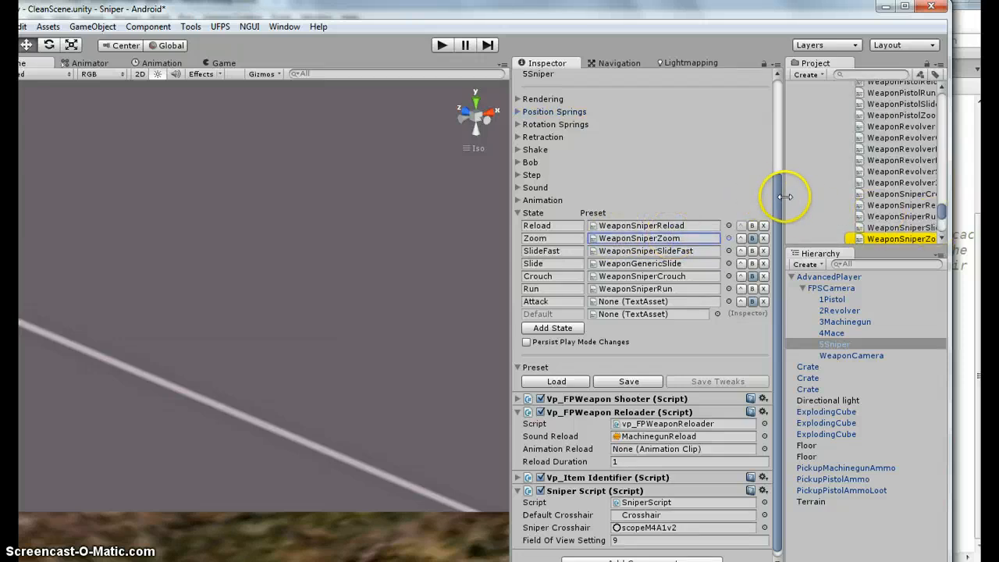
drag(784, 197, 620, 196)
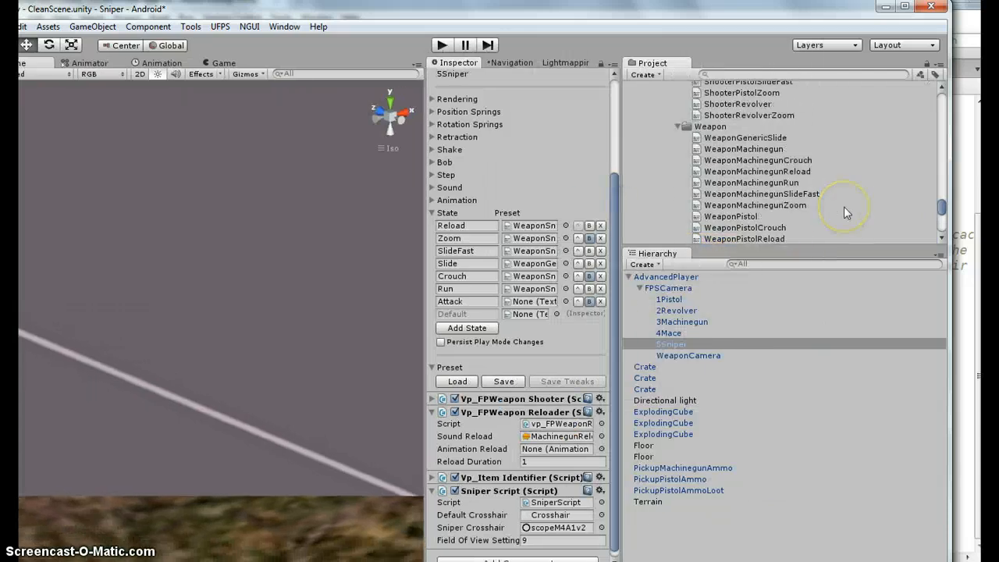
scroll(808, 210, down, 3)
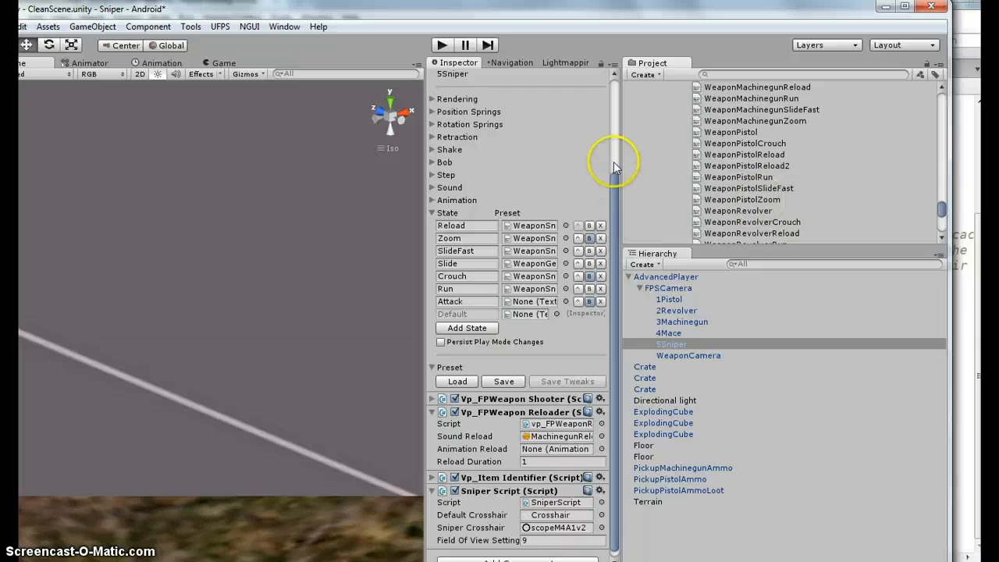
- Widen the Inspector to show the full state preset names, and in MonoDevelop examine the RenderingFieldOfView line of WeaponSniperZoom.txt
drag(624, 158, 786, 156)
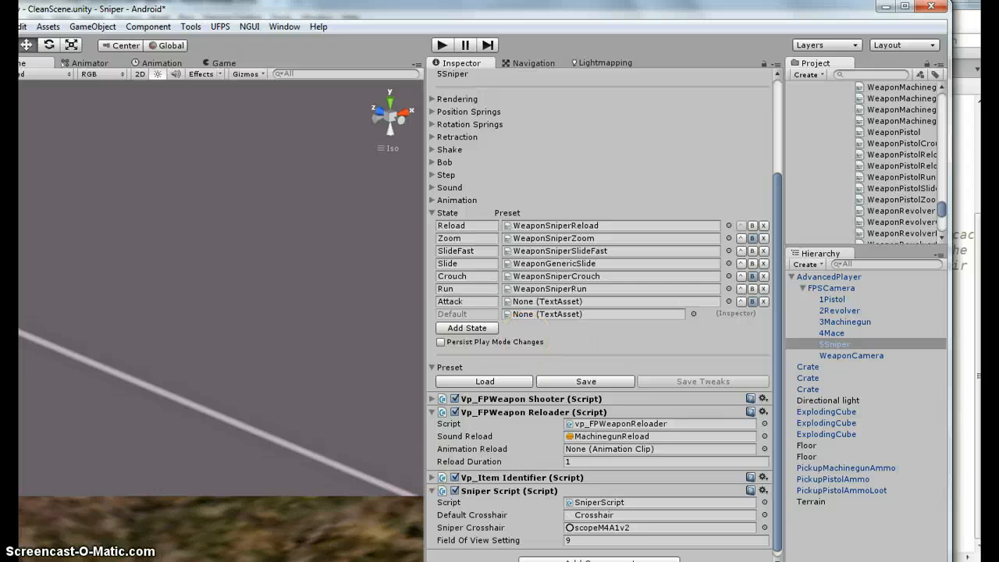
click(304, 560)
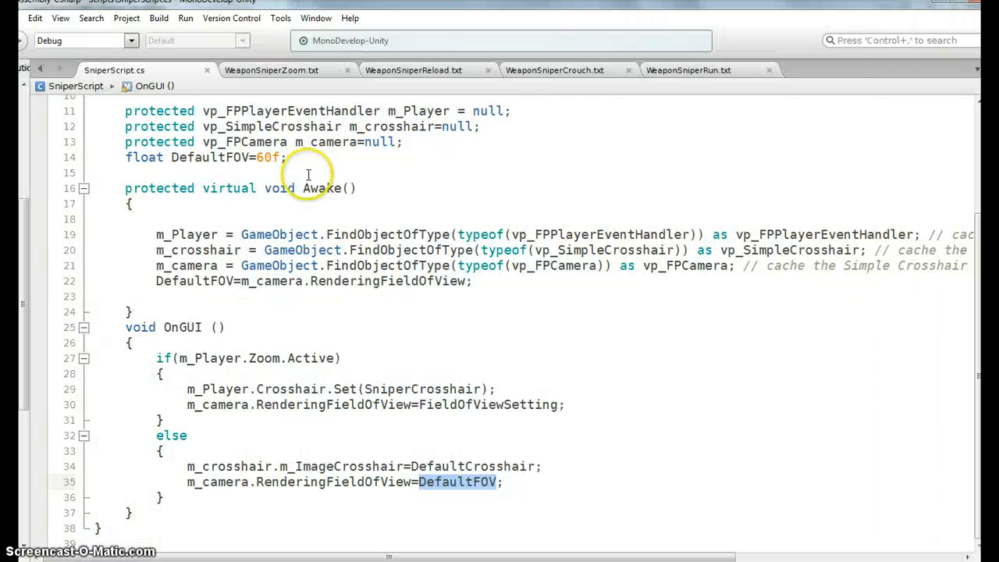
click(293, 70)
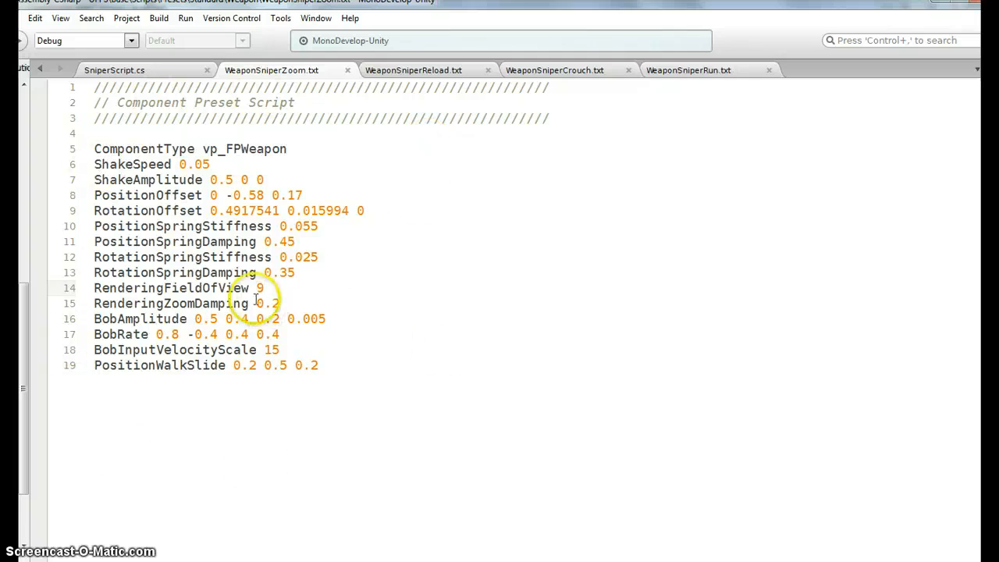
drag(264, 289, 86, 289)
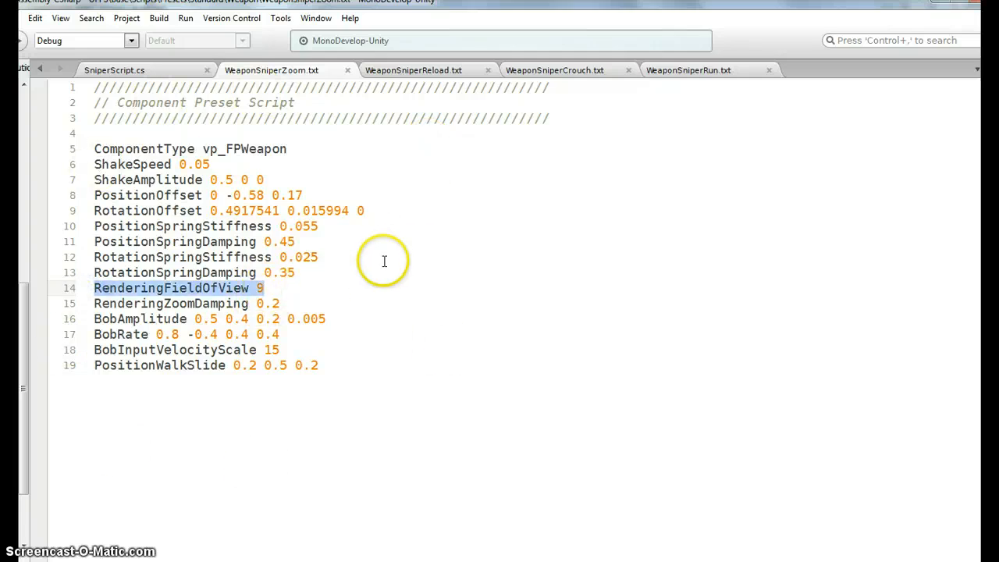
click(417, 291)
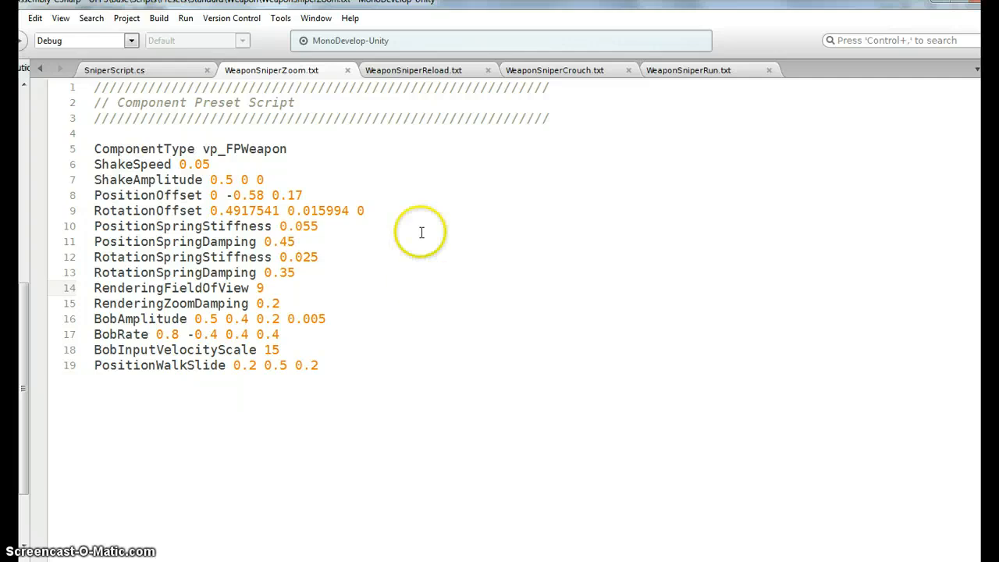
- Examine the PositionOffset lines in WeaponSniperReload.txt, WeaponSniperCrouch.txt and WeaponSniperRun.txt, and review SniperScript.cs from its beginning
click(440, 71)
click(372, 179)
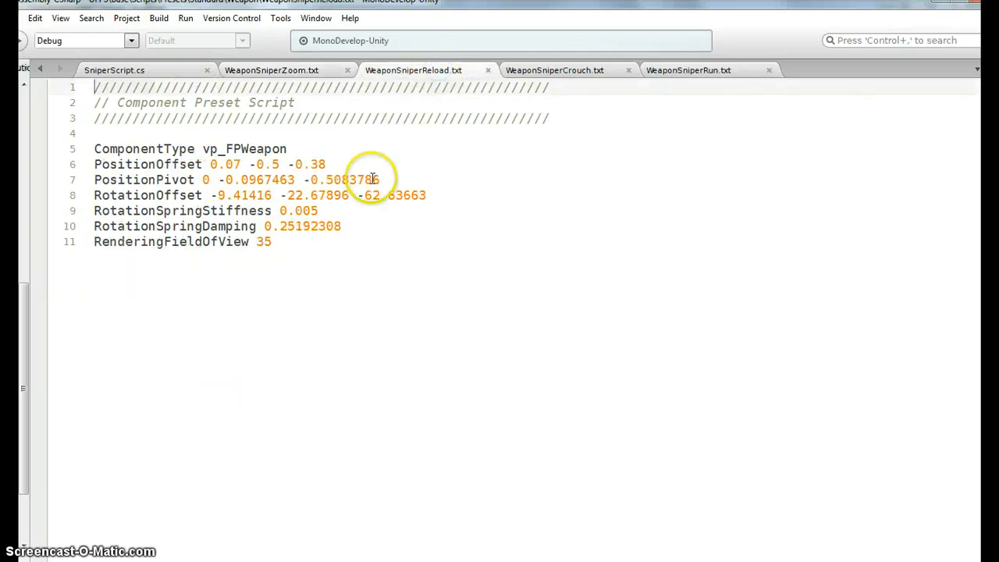
drag(326, 164, 77, 164)
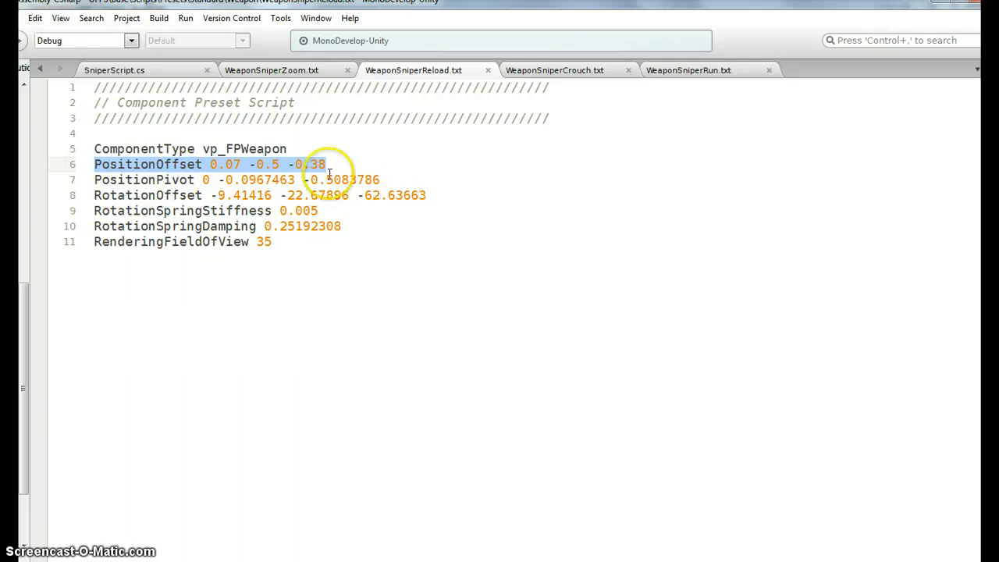
click(584, 72)
drag(390, 164, 207, 165)
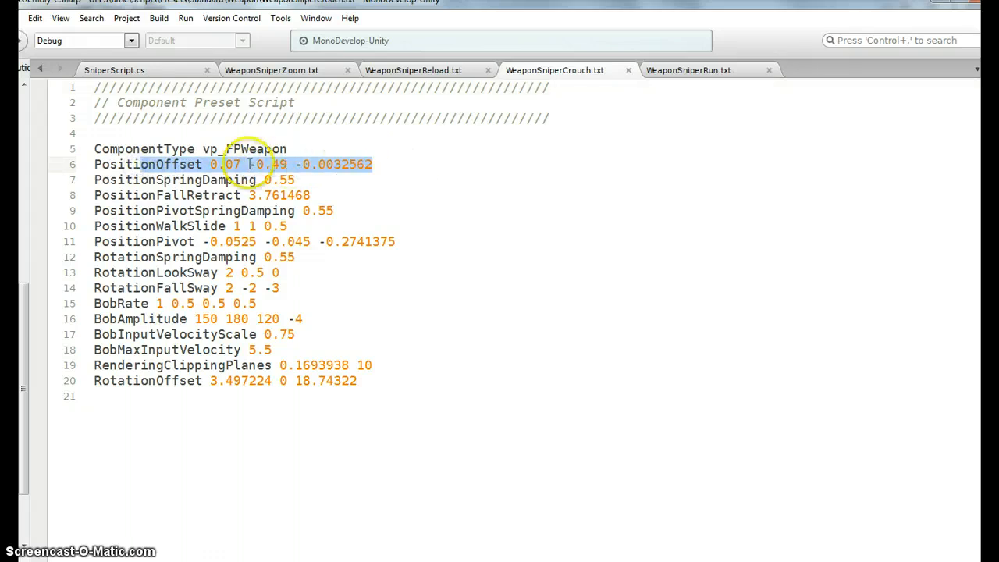
click(711, 72)
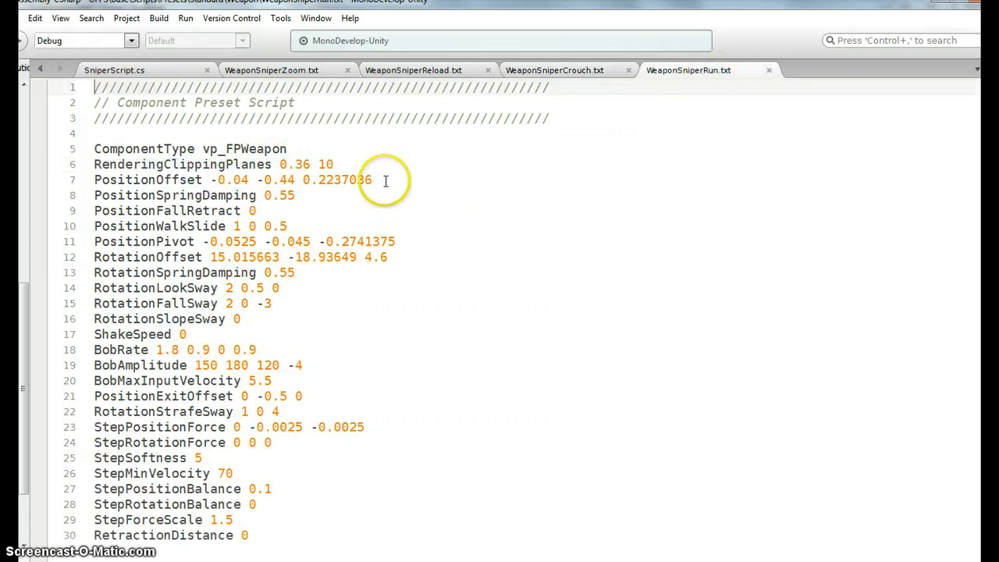
drag(377, 179, 108, 180)
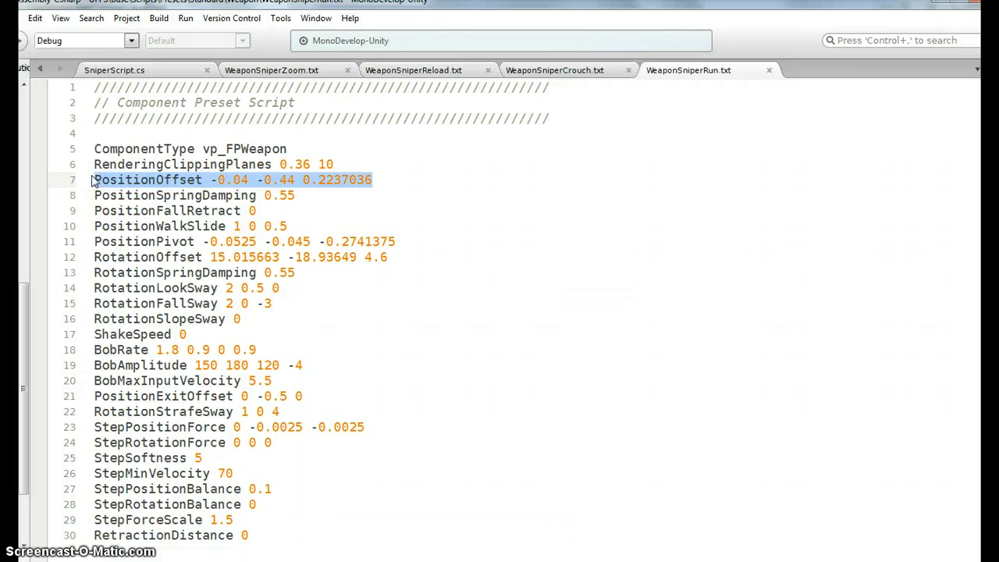
click(144, 71)
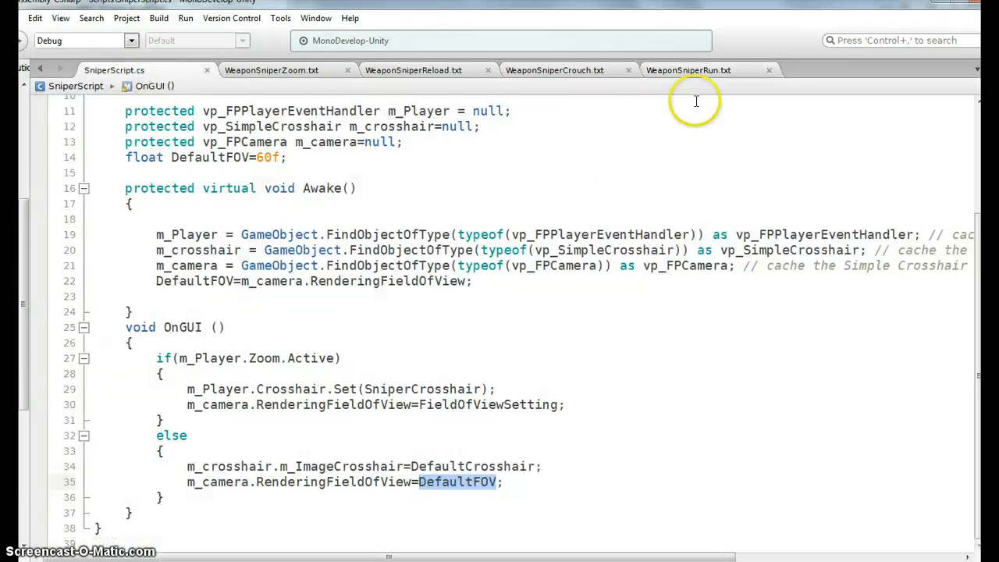
scroll(500, 321, up, 3)
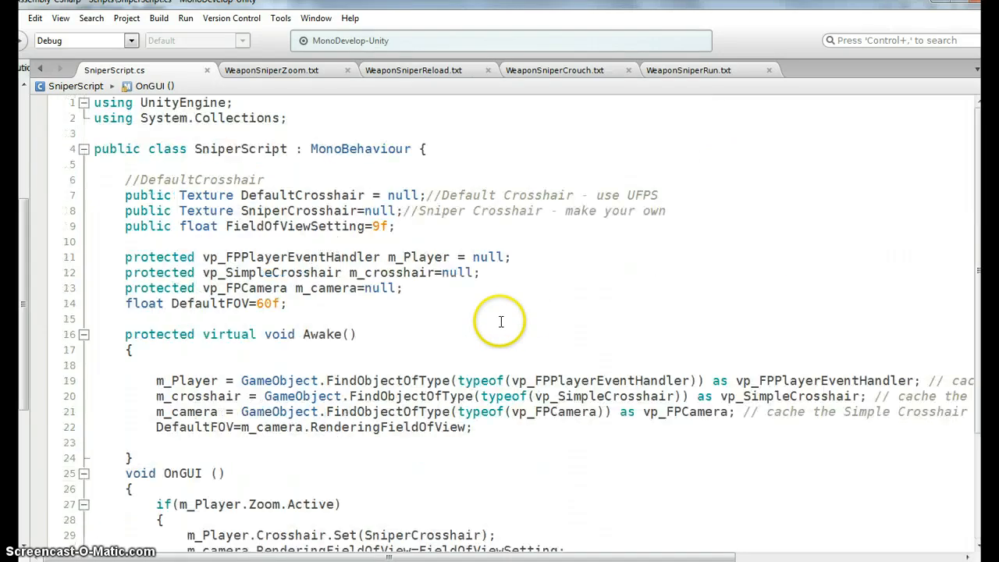
- Switch back to Unity, run the scene with a wider Game view, equip the sniper rifle and fire one shot through the scope
key(alt+Tab)
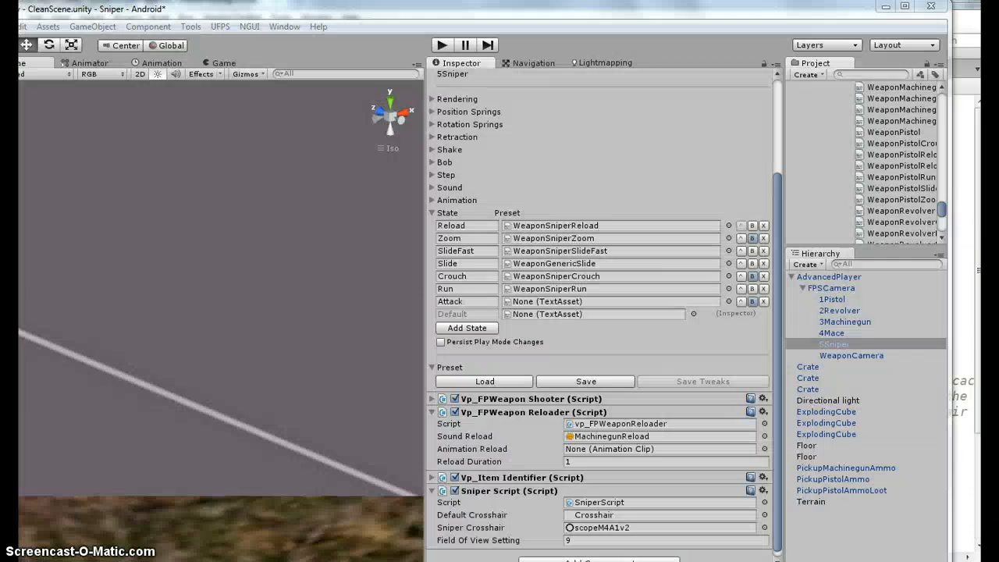
click(442, 46)
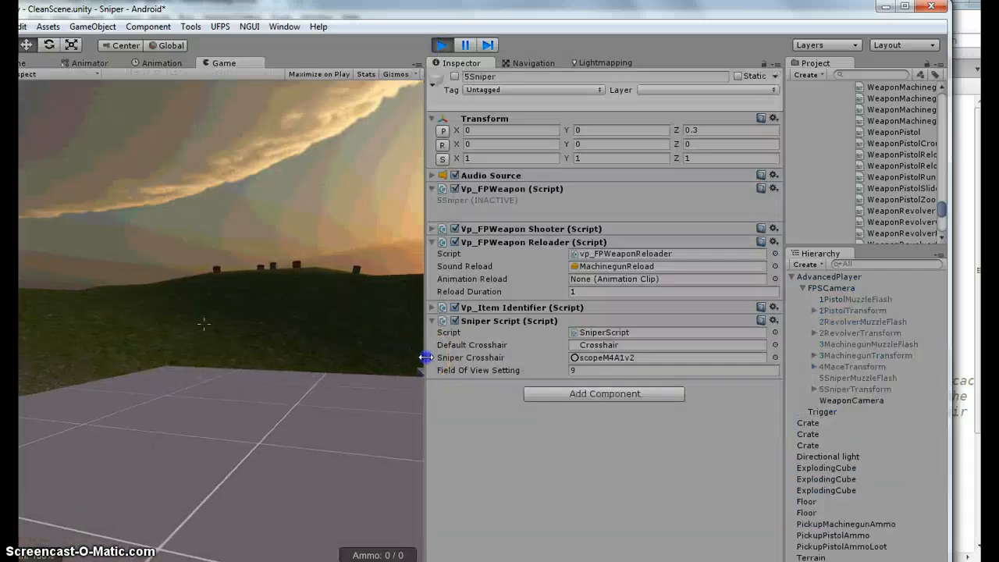
drag(426, 352, 590, 352)
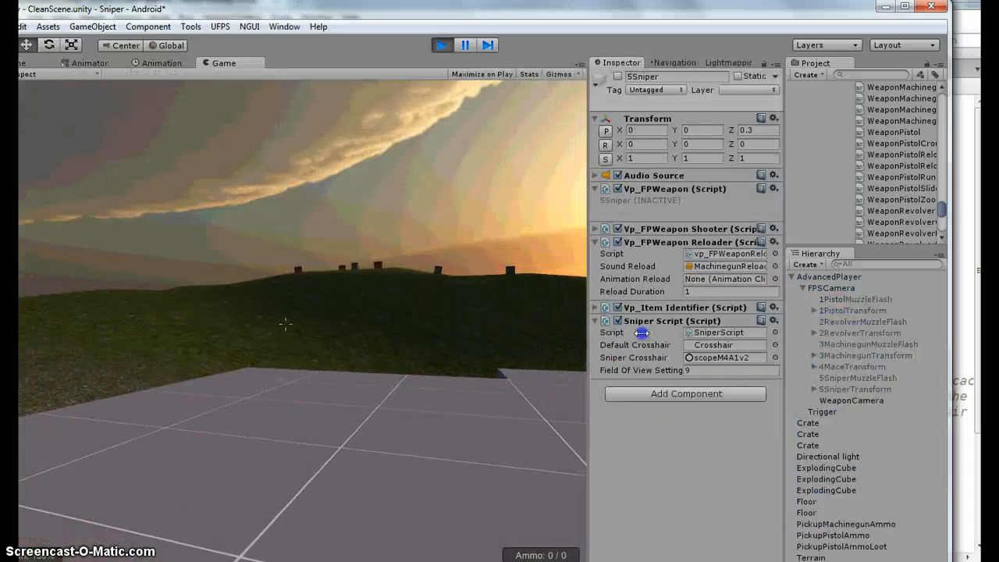
key(5)
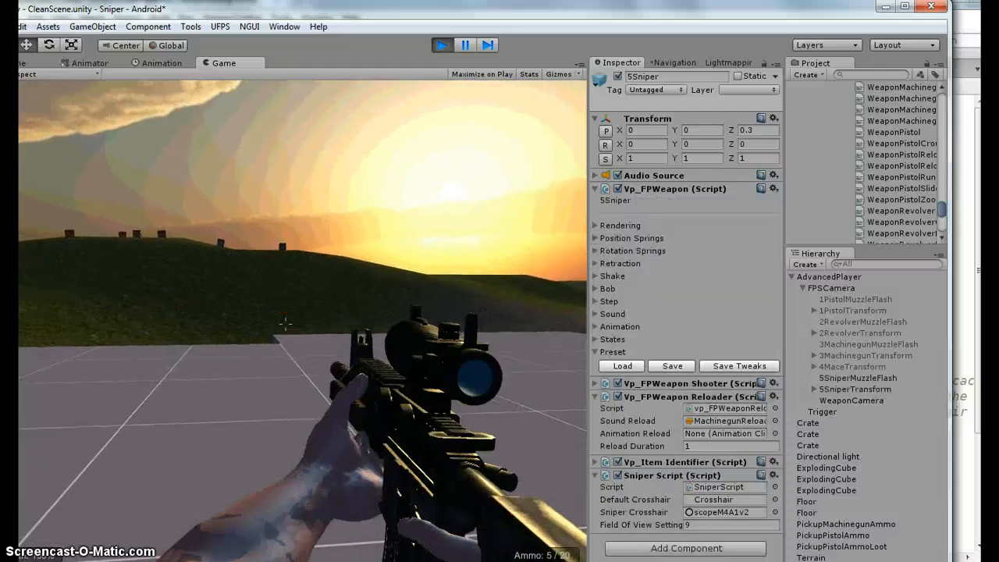
right_click(287, 311)
click(286, 311)
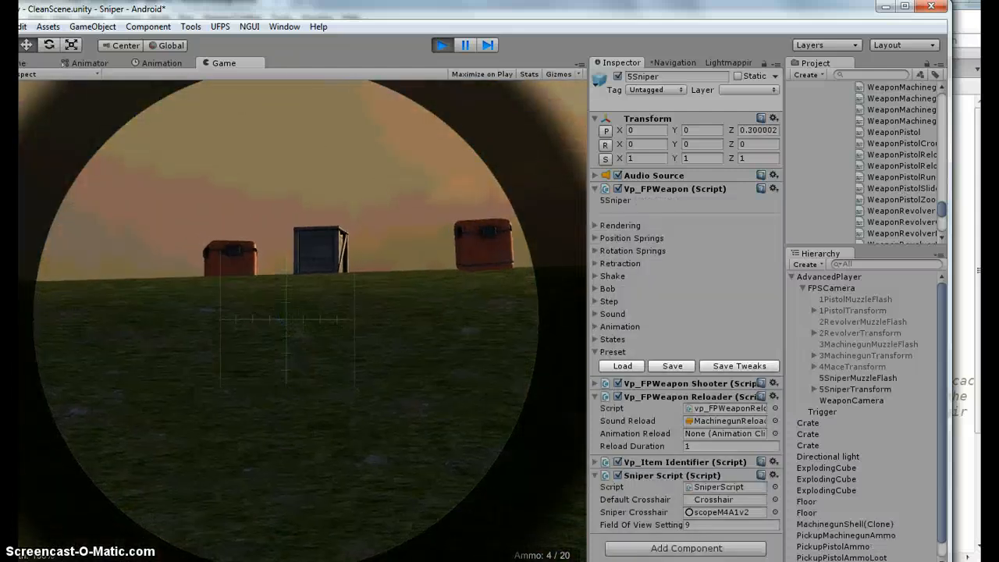
- Test the scope by repeatedly zooming in and out, aiming at the distant crates and at the floor
right_click(287, 319)
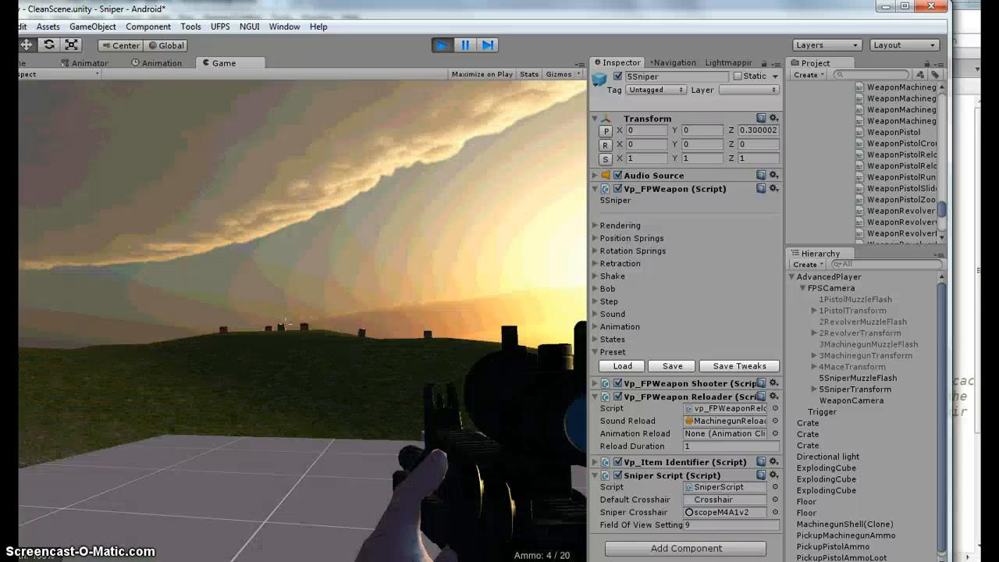
right_click(287, 320)
right_click(287, 319)
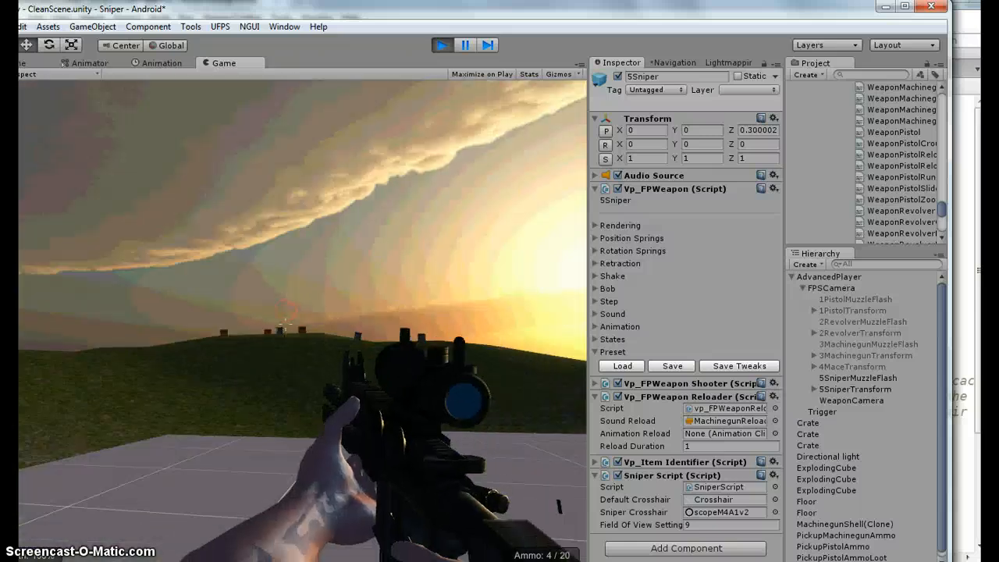
right_click(287, 319)
right_click(286, 319)
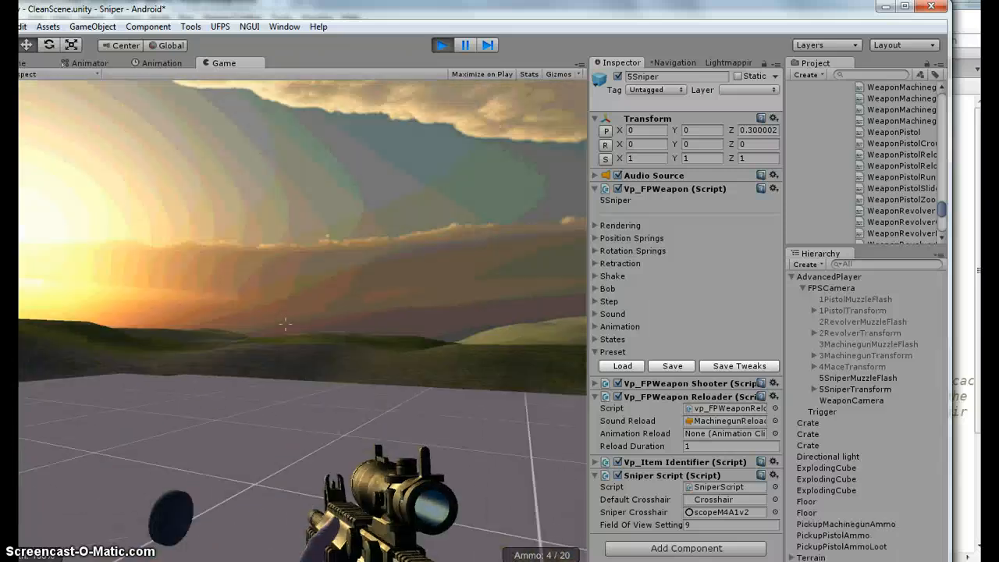
right_click(287, 319)
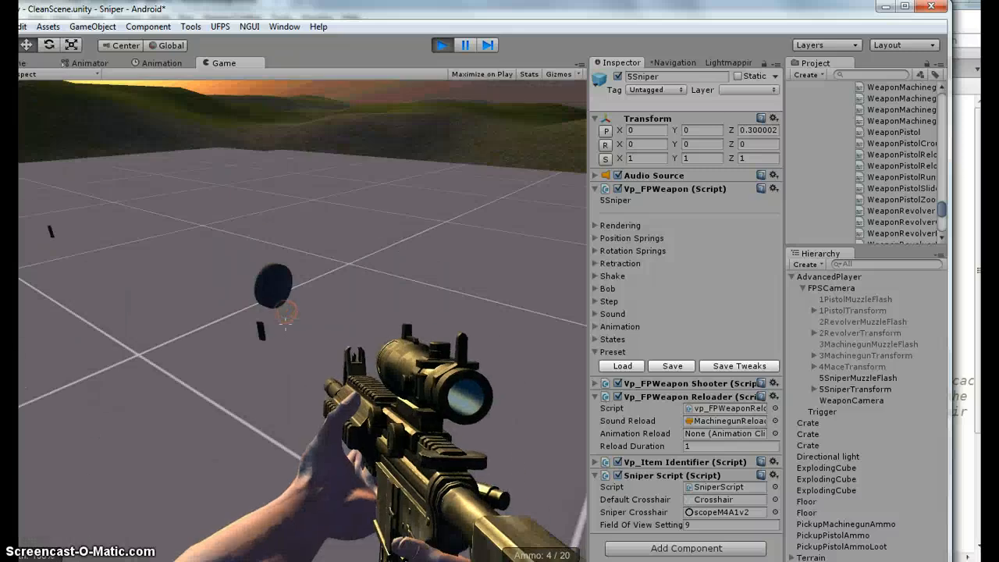
right_click(286, 313)
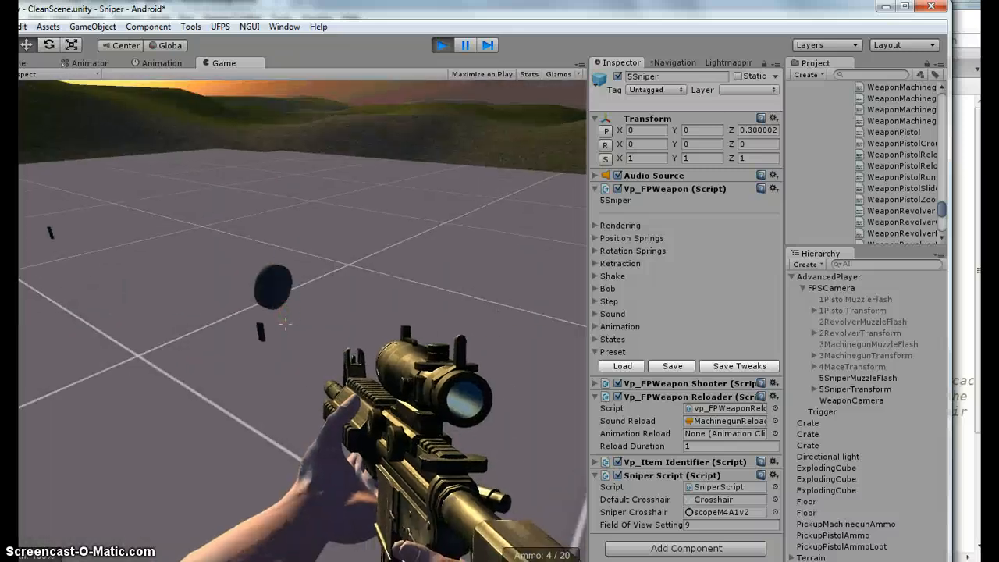
right_click(286, 322)
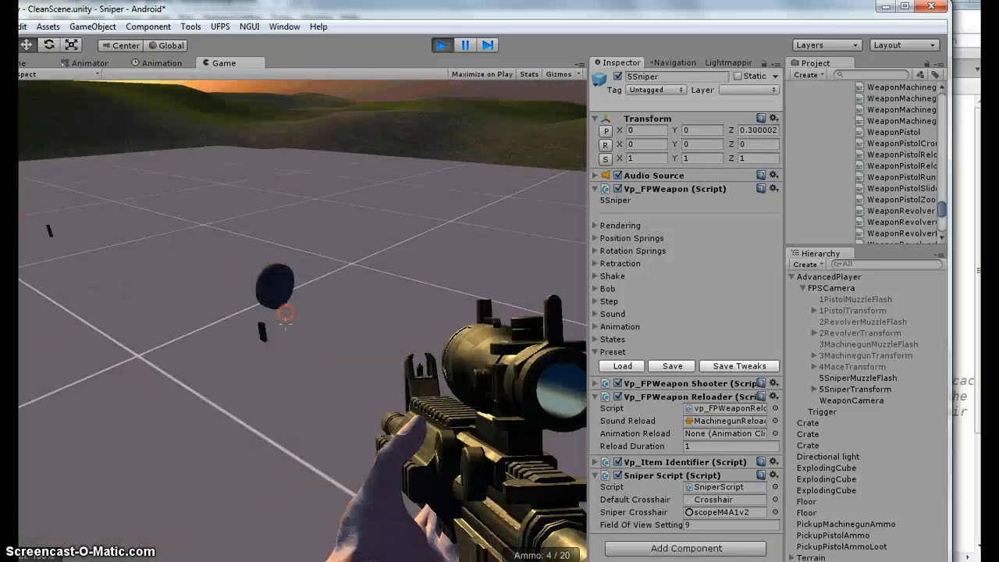